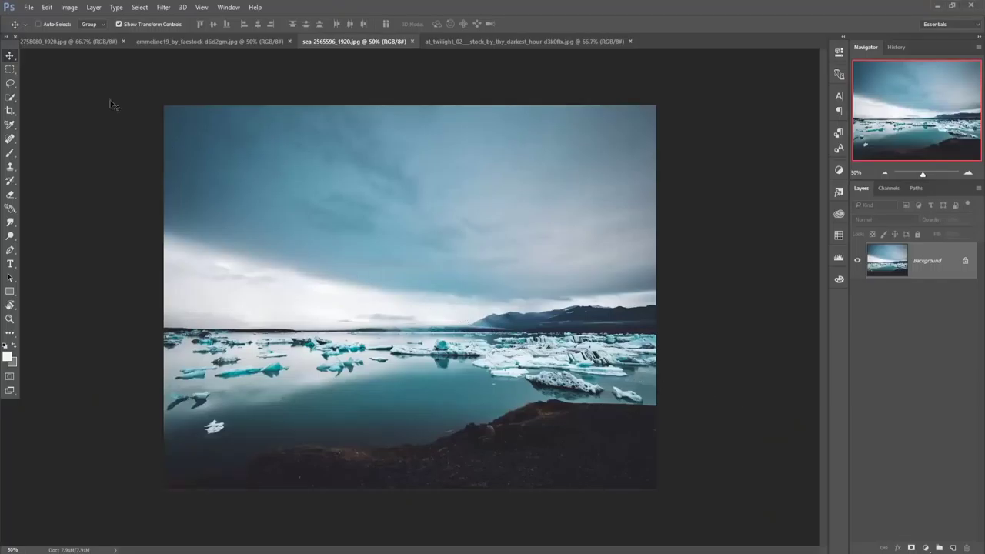
Step: Create a new blank document from the 1280 × 720 px preset
left_click(29, 9)
left_click(46, 20)
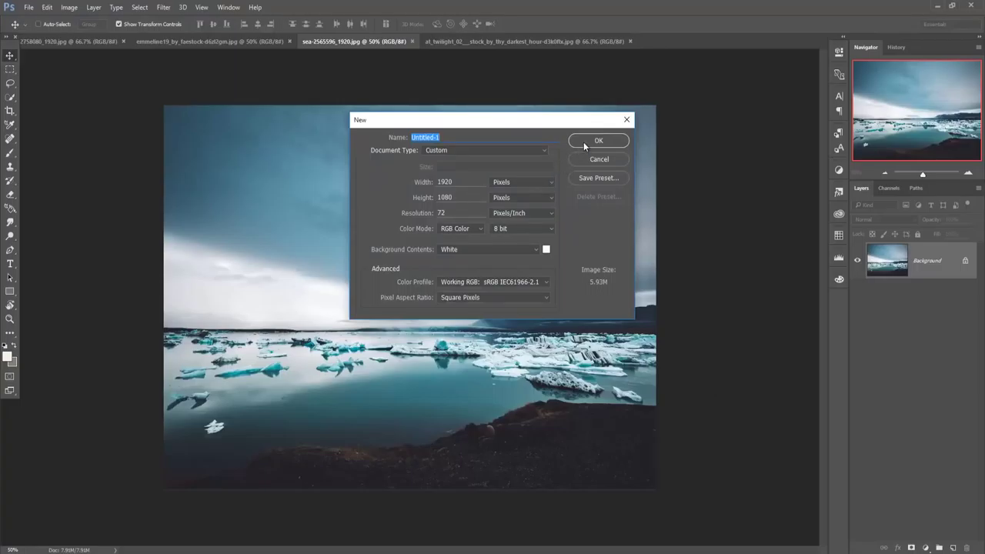
left_click(542, 153)
left_click(484, 326)
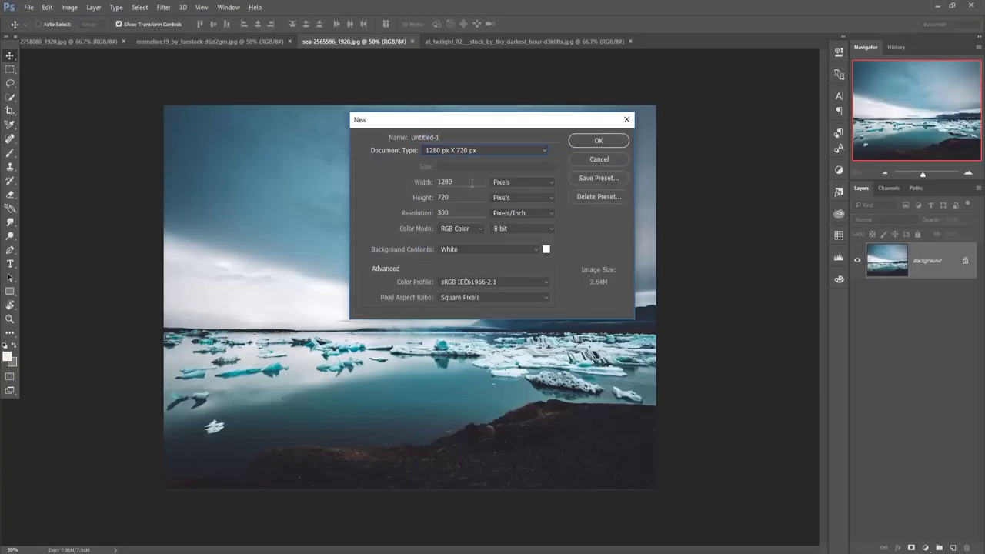
key("Tab")
key("Tab")
left_click(578, 142)
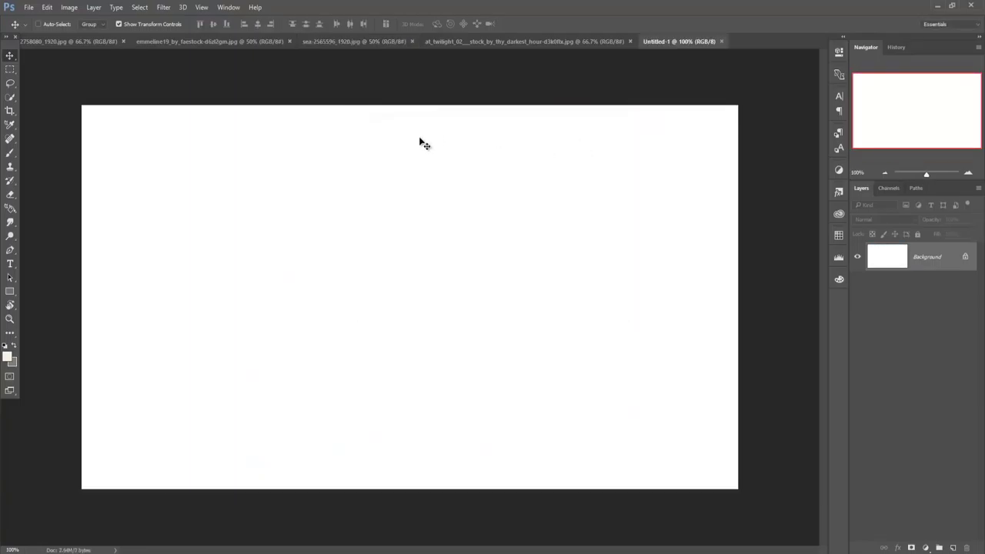
Step: Copy the icy sea photo into Untitled-1 as Layer 1
left_click(519, 40)
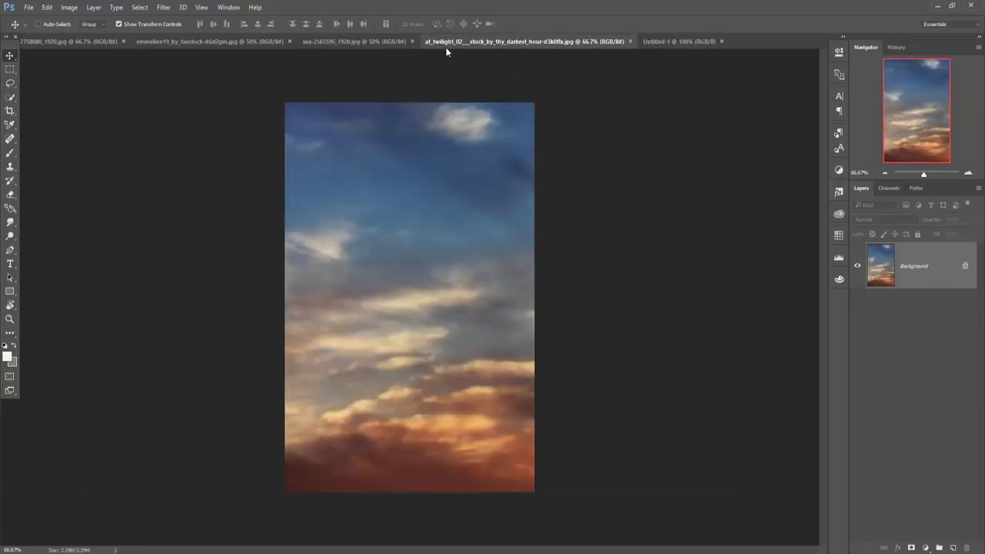
left_click_drag(355, 42, 526, 100)
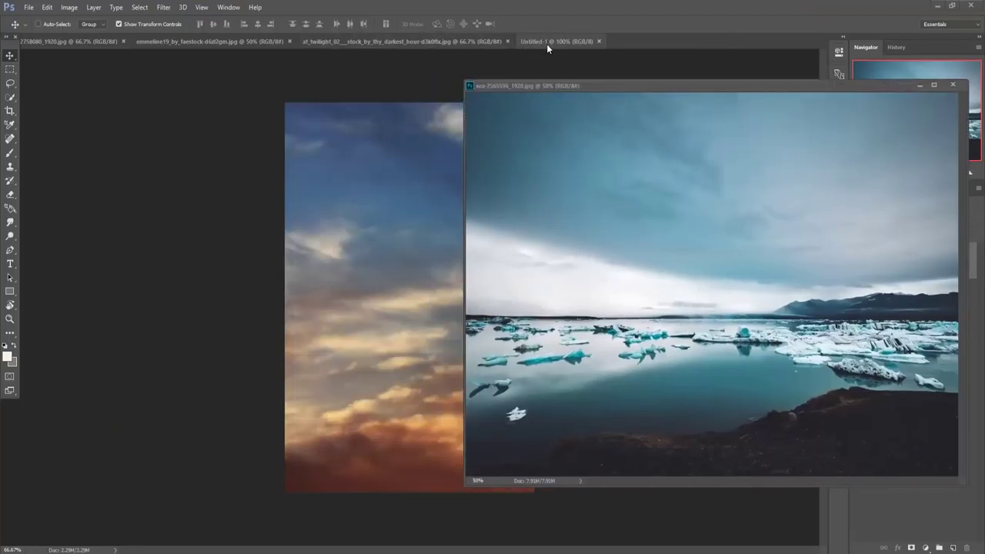
left_click(546, 41)
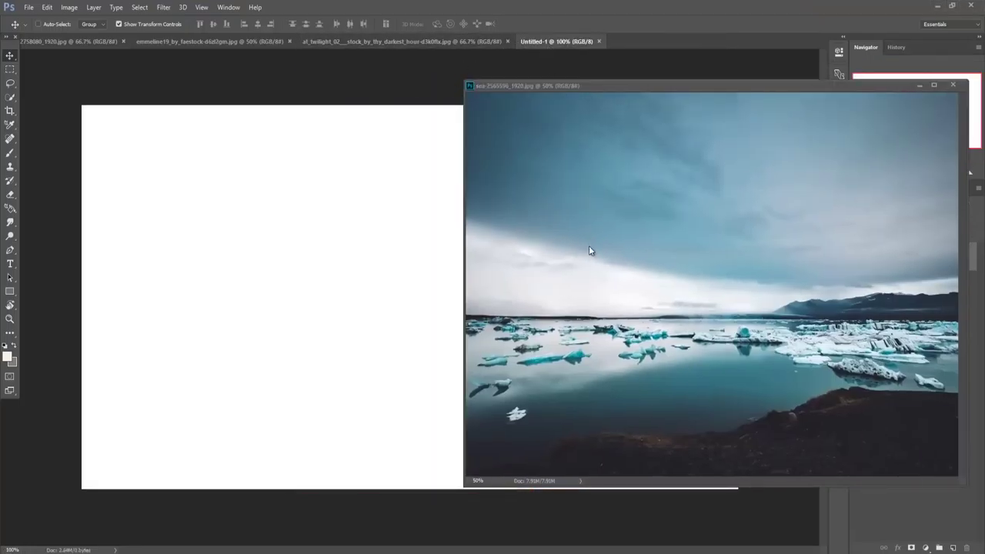
left_click_drag(516, 279, 427, 285)
left_click(919, 84)
Step: Scale the sea layer to about 54% and stretch it to the canvas's right edge
mouse_move(564, 394)
left_mouse_down()
mouse_move(549, 394)
mouse_move(538, 355)
left_mouse_up()
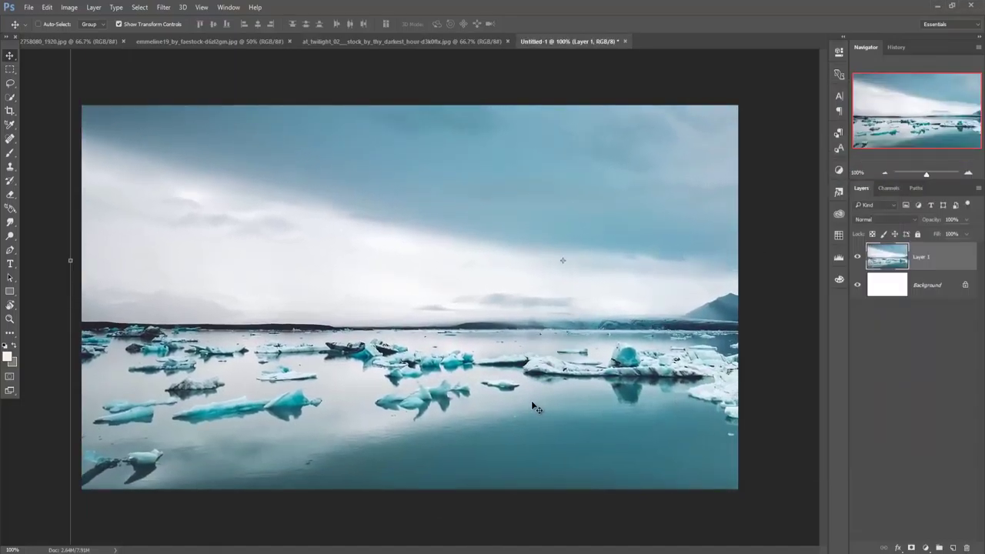
left_click_drag(238, 277, 144, 312)
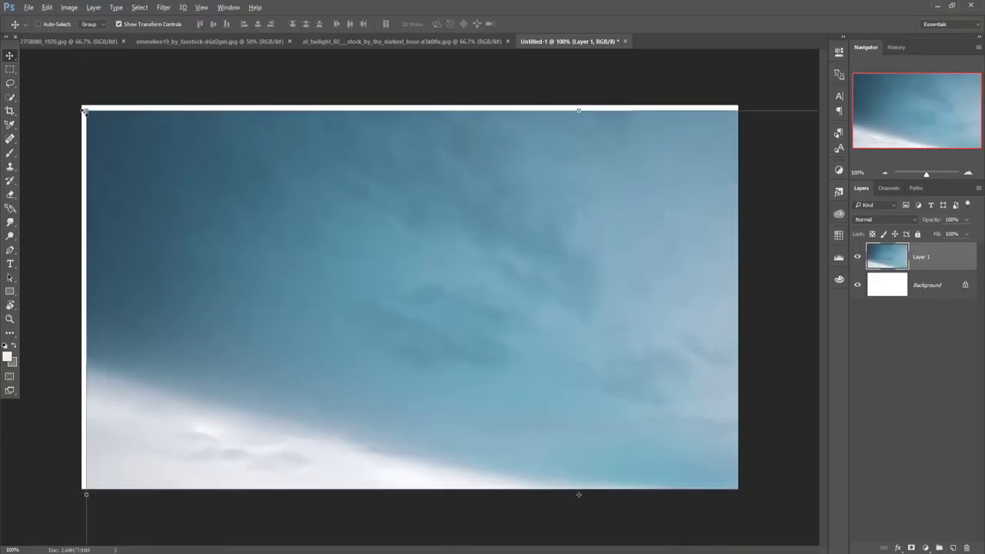
mouse_move(84, 111)
left_mouse_down()
mouse_move(310, 284)
mouse_move(239, 191)
mouse_move(224, 192)
left_mouse_up()
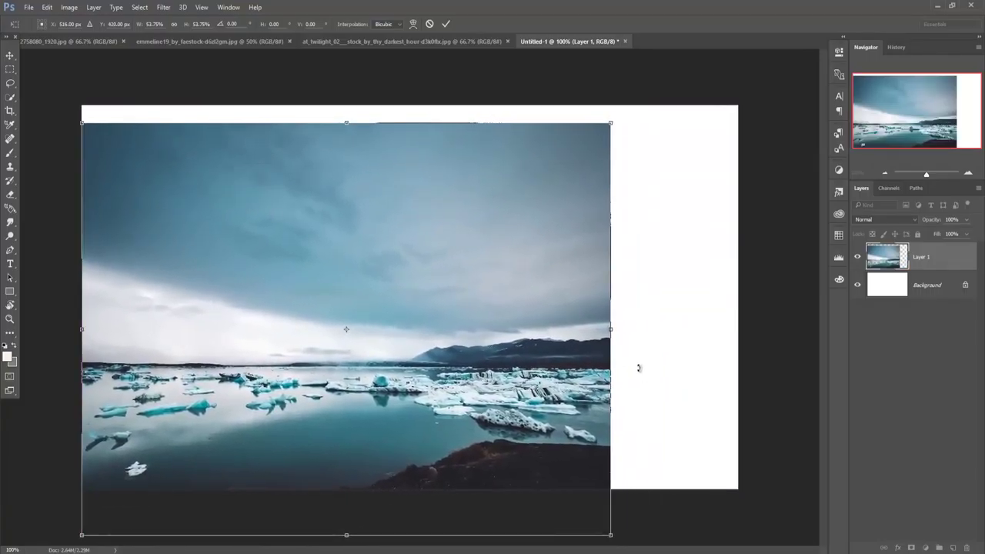
left_click_drag(613, 330, 737, 329)
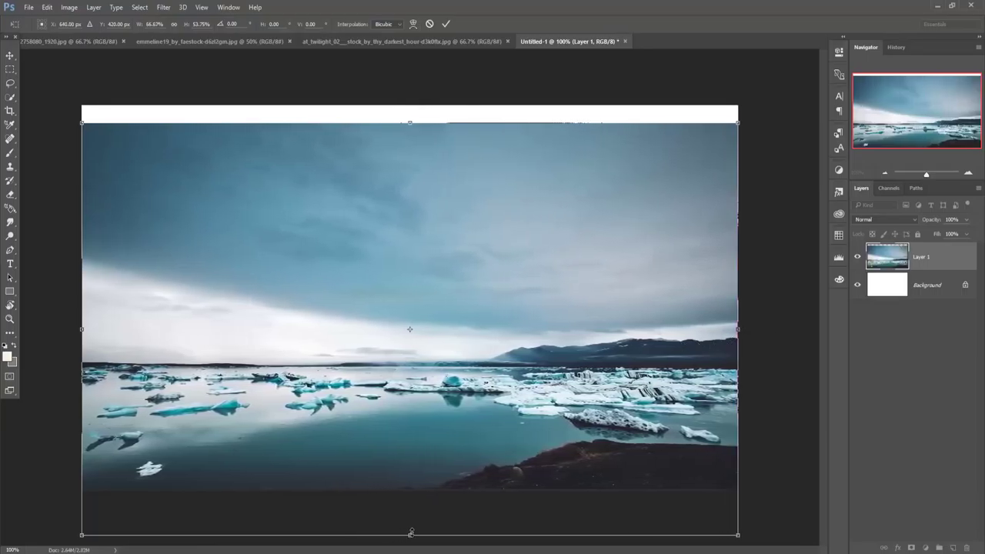
left_click_drag(412, 532, 411, 538)
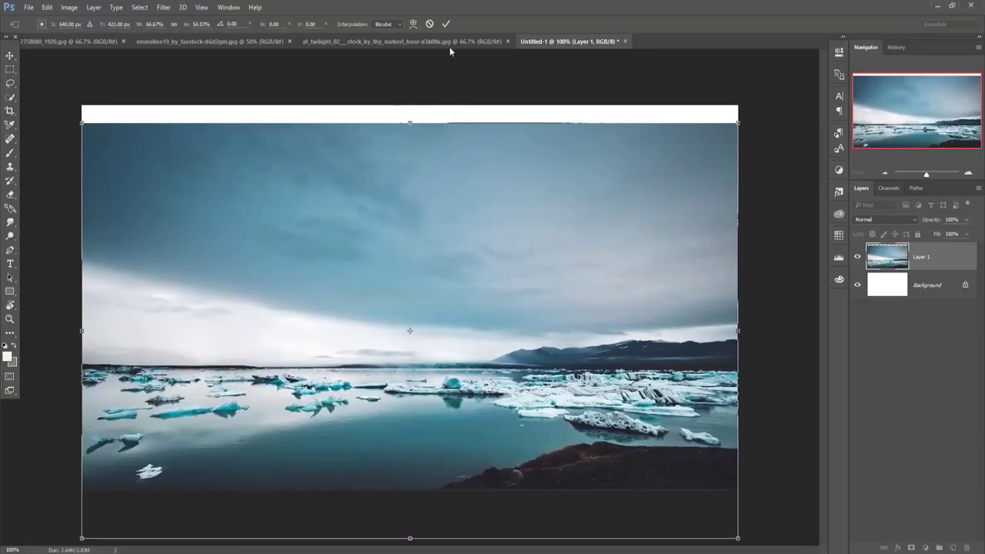
left_click(445, 23)
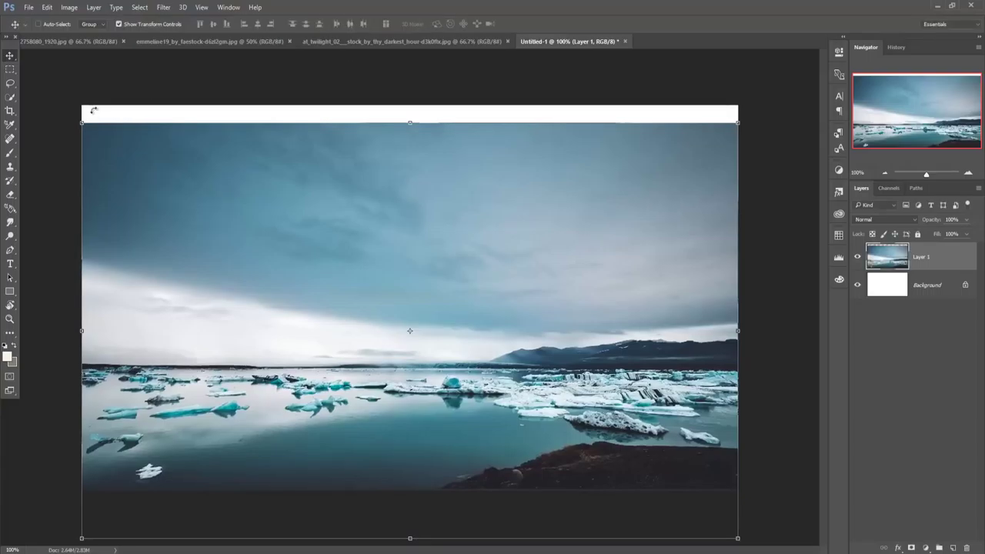
left_click(9, 97)
Step: Select the sea layer's sky, excluding the ice floes, and delete it
left_click_drag(472, 215, 621, 229)
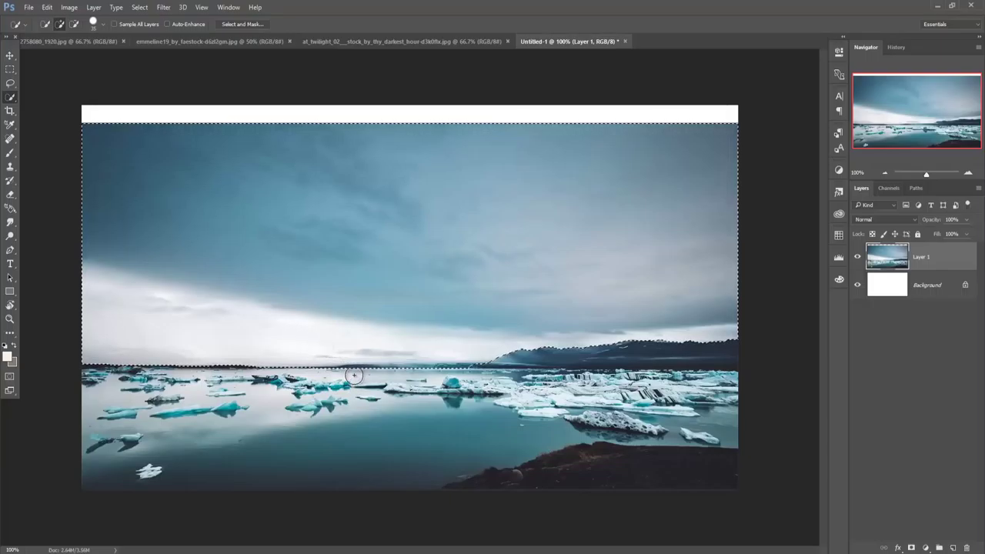
left_click(354, 376)
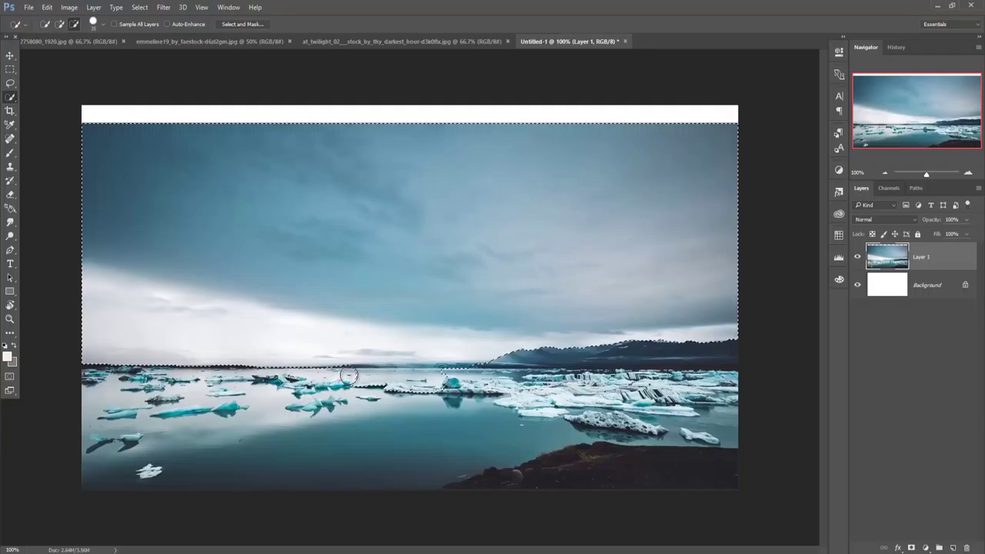
left_click_drag(348, 375, 489, 375)
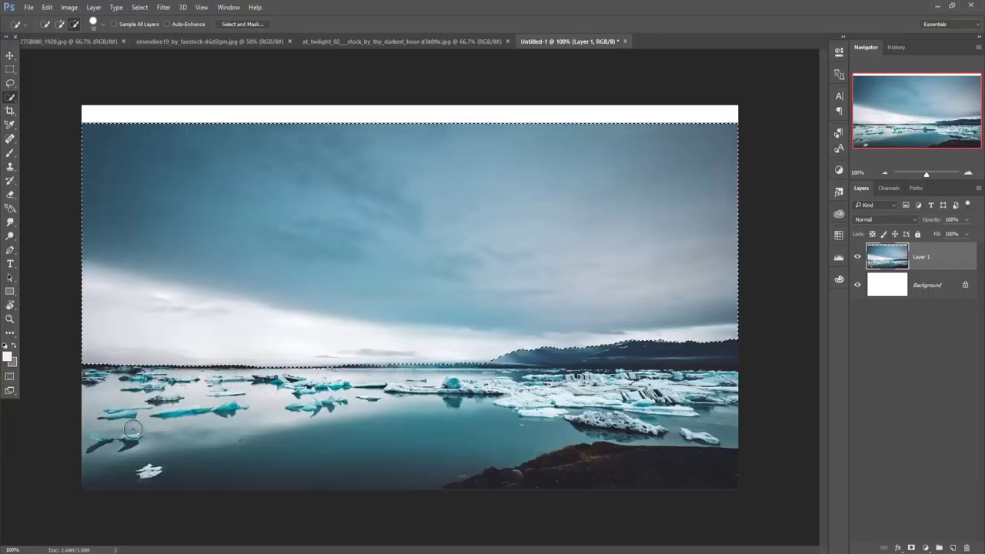
key("Delete")
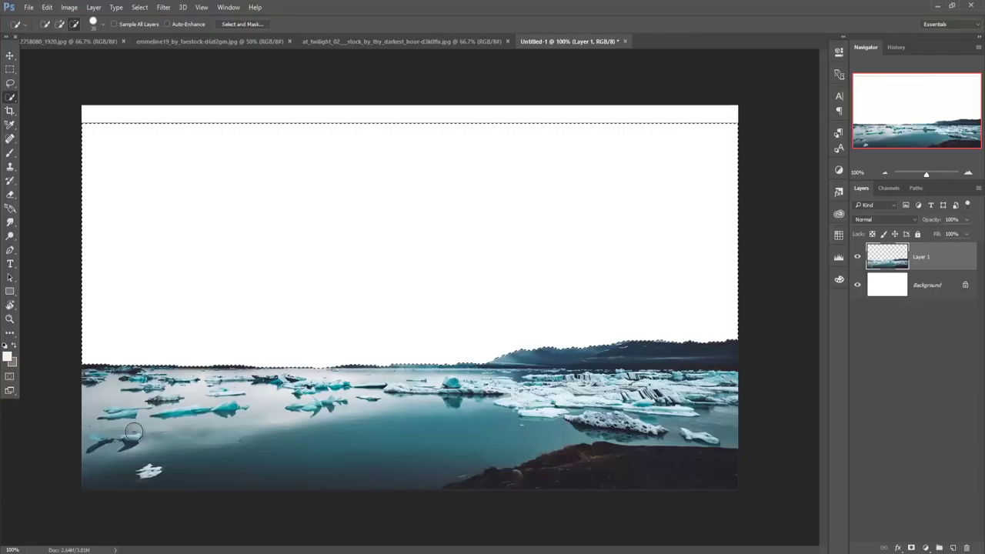
left_click(10, 56)
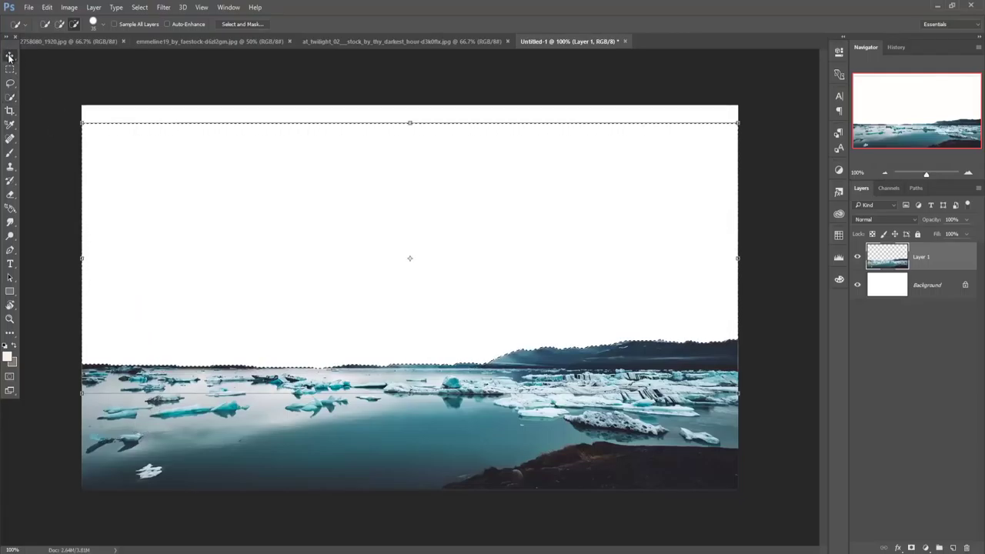
Step: Deselect and erase the leftover thin grey line along the top of the sea layer
left_click(10, 194)
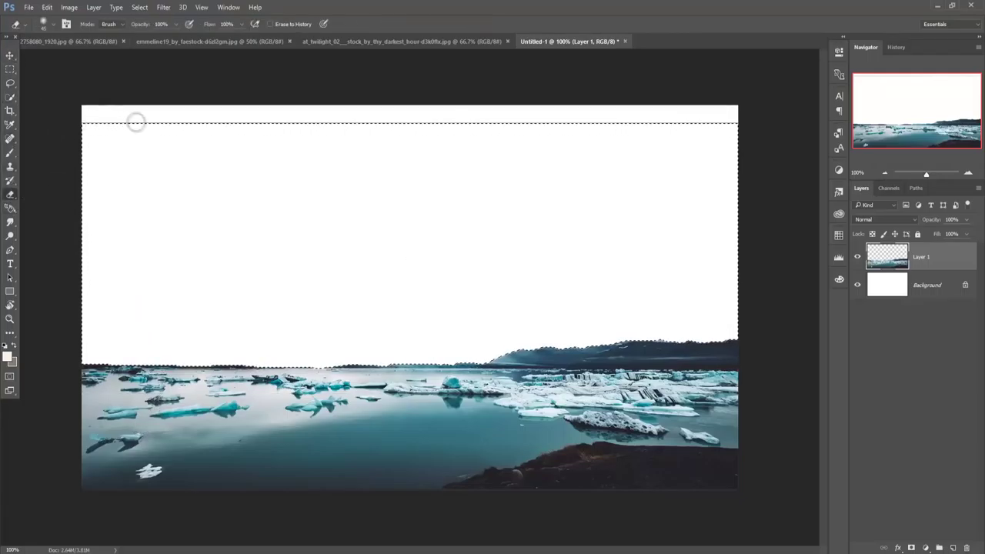
left_click_drag(324, 124, 747, 121)
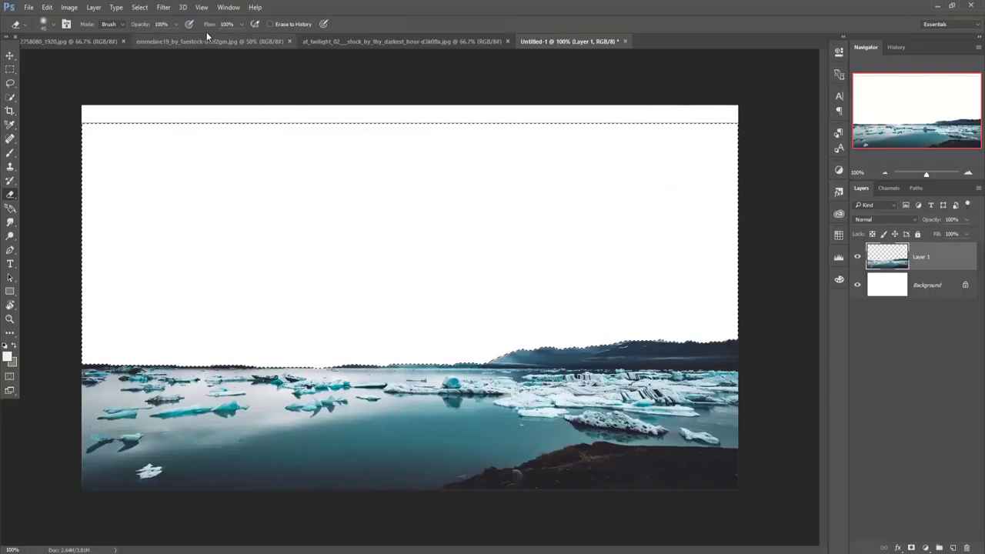
key("v")
left_click(119, 24)
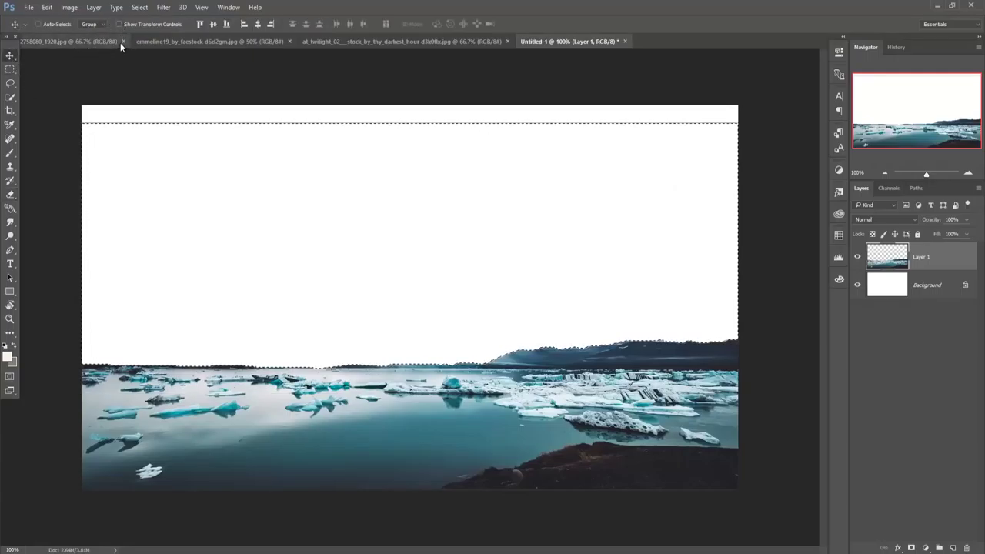
left_click(140, 7)
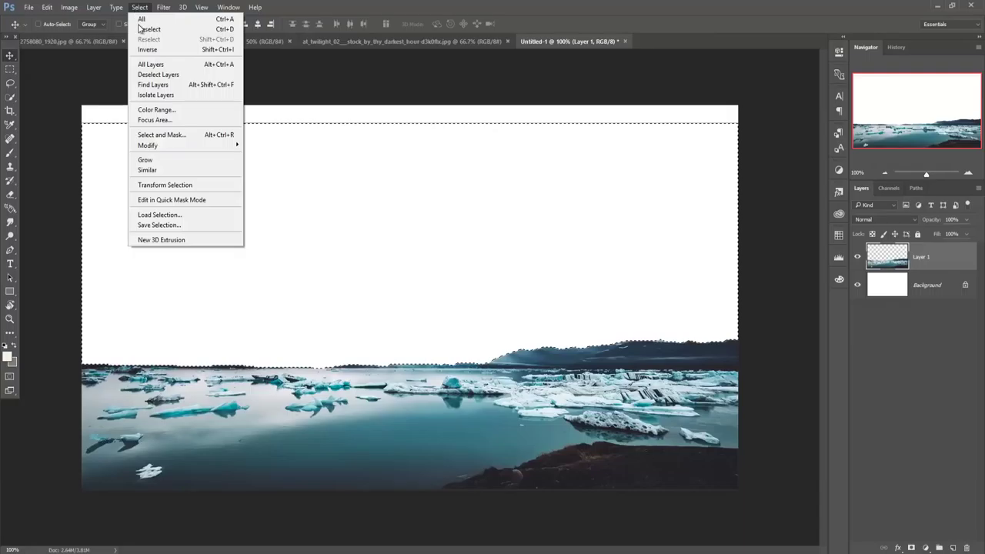
left_click(146, 29)
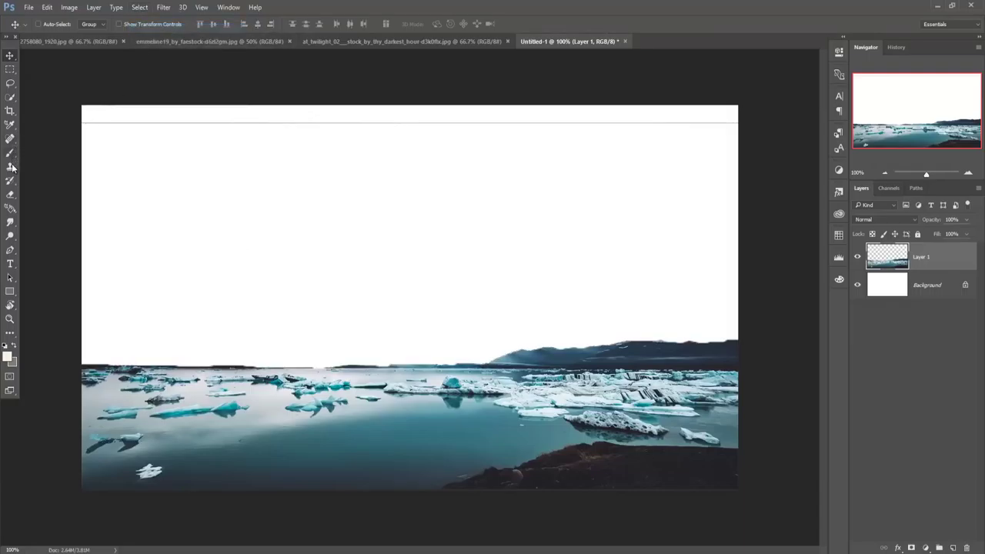
left_click(10, 194)
left_click_drag(97, 121, 761, 127)
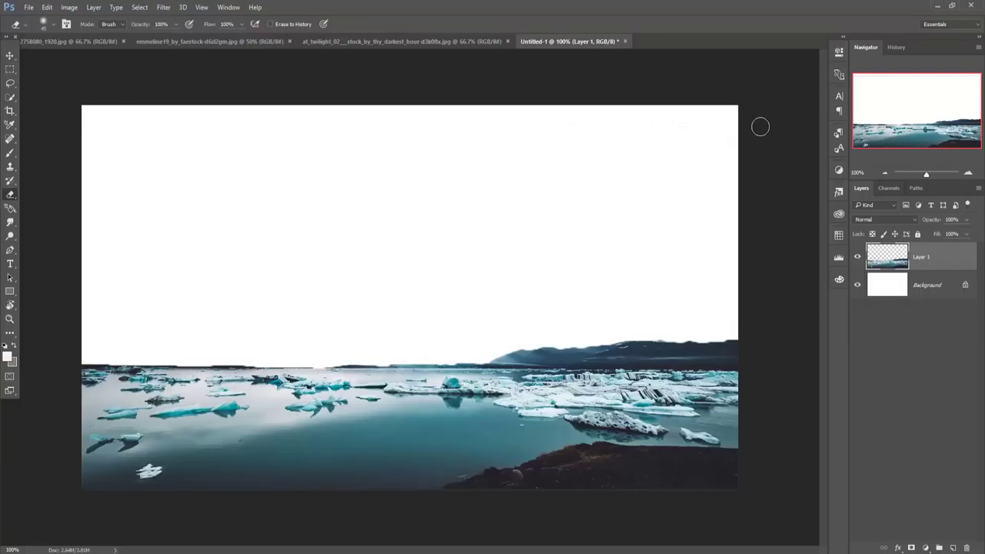
left_click(9, 56)
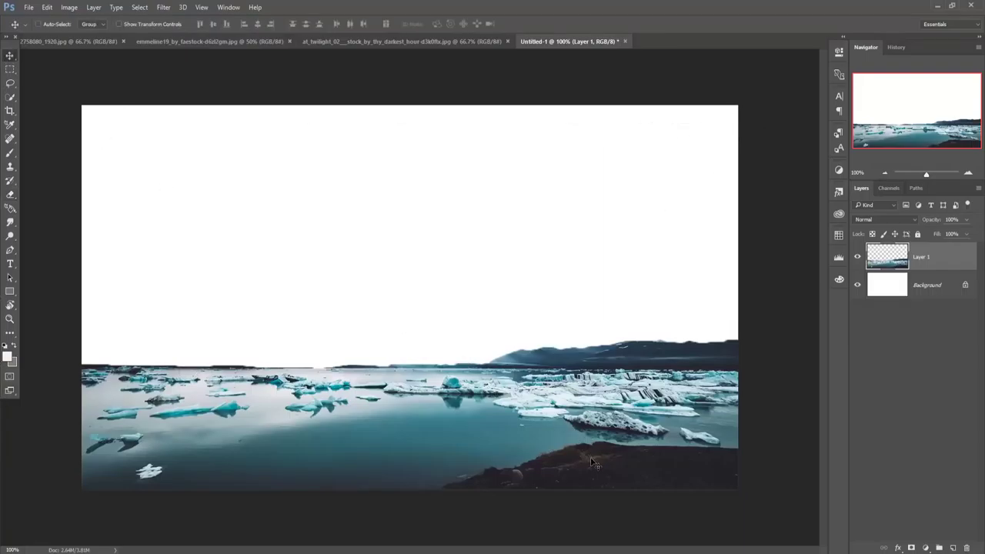
left_click(10, 85)
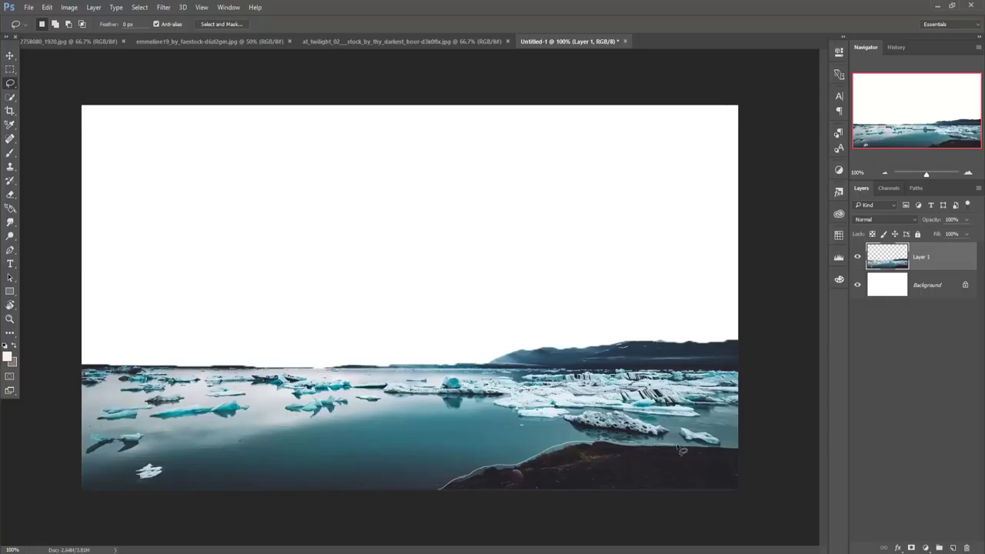
Step: Lasso the dark rocky shore at bottom right, Content-Aware fill it, and deselect
mouse_move(746, 454)
left_mouse_down()
mouse_move(751, 508)
mouse_move(440, 534)
left_mouse_up()
left_click(50, 8)
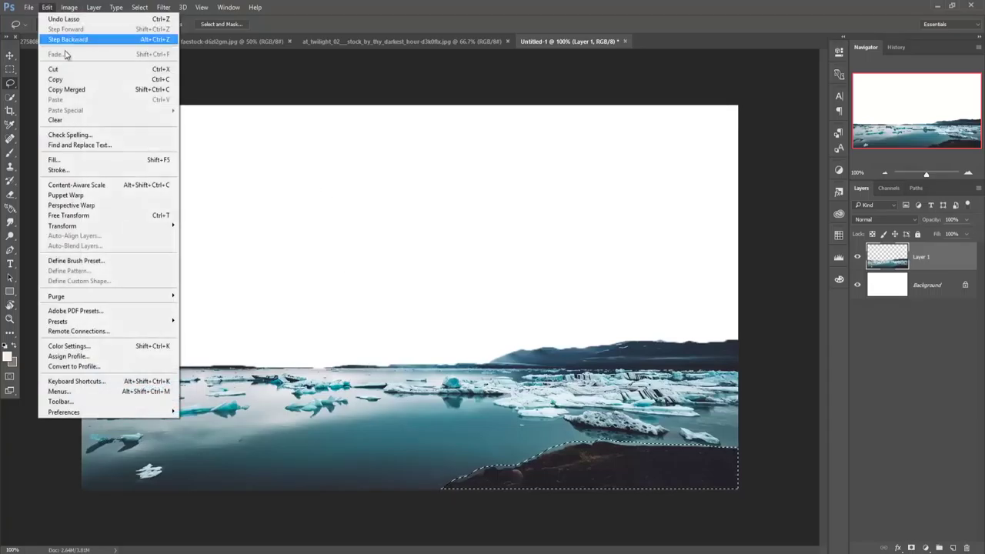
left_click(74, 158)
left_click(529, 169)
left_click(511, 202)
left_click(561, 164)
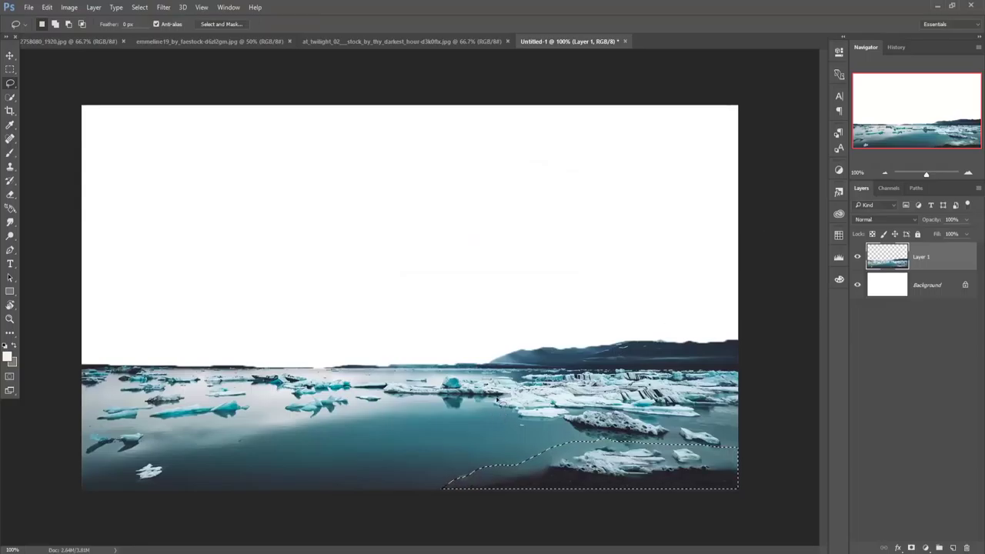
left_click(10, 59)
left_click(140, 7)
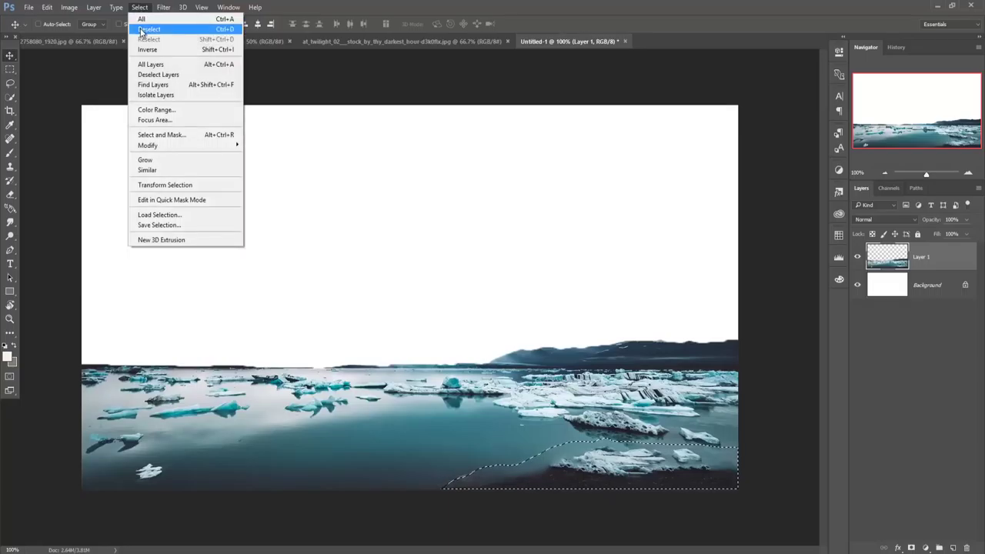
left_click(141, 31)
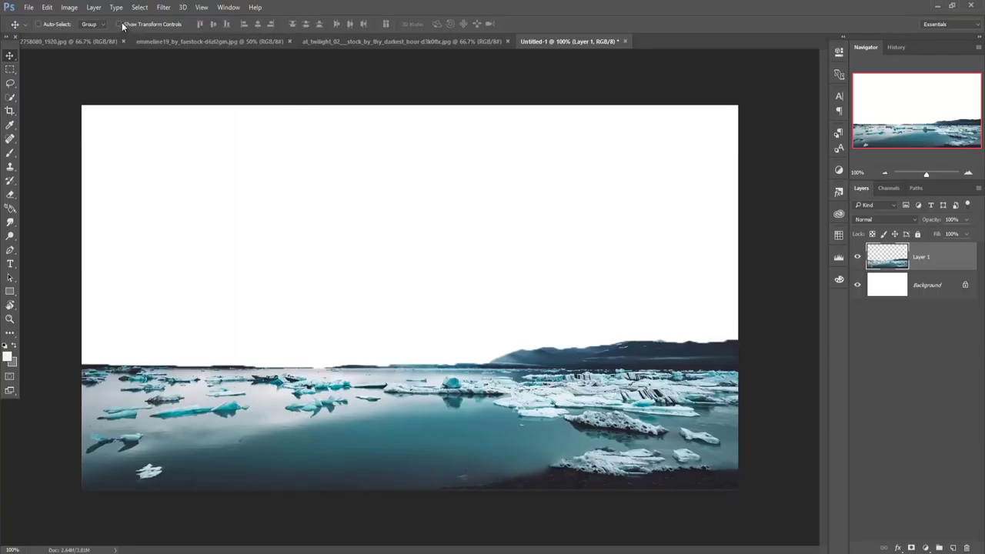
Step: Stretch the sea layer vertically, pulling its top edge far upward
left_click(119, 23)
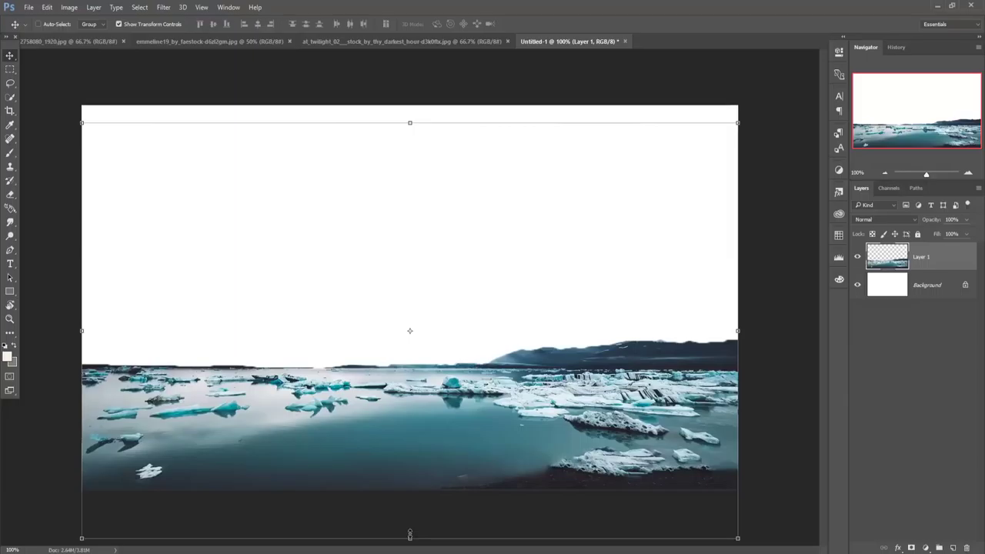
left_click(10, 111)
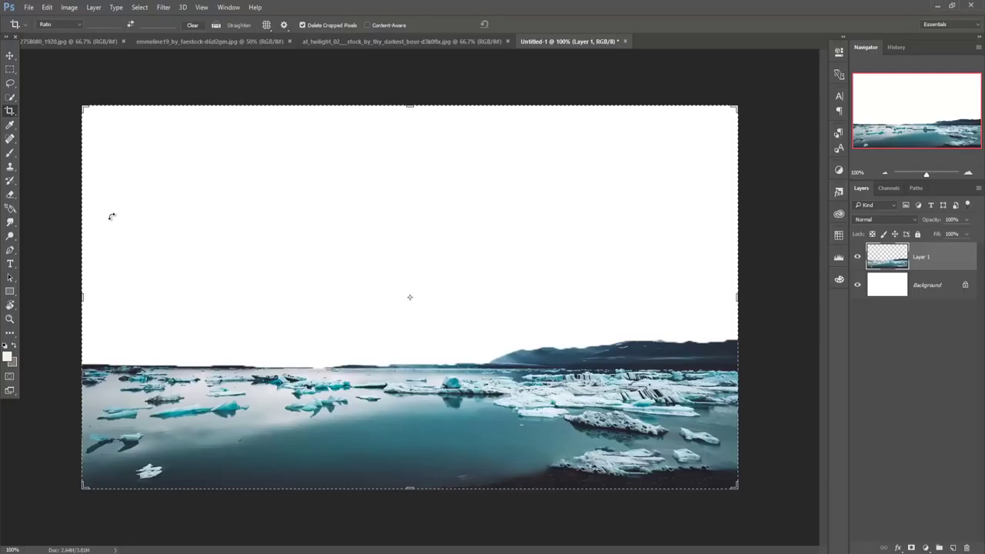
key("v")
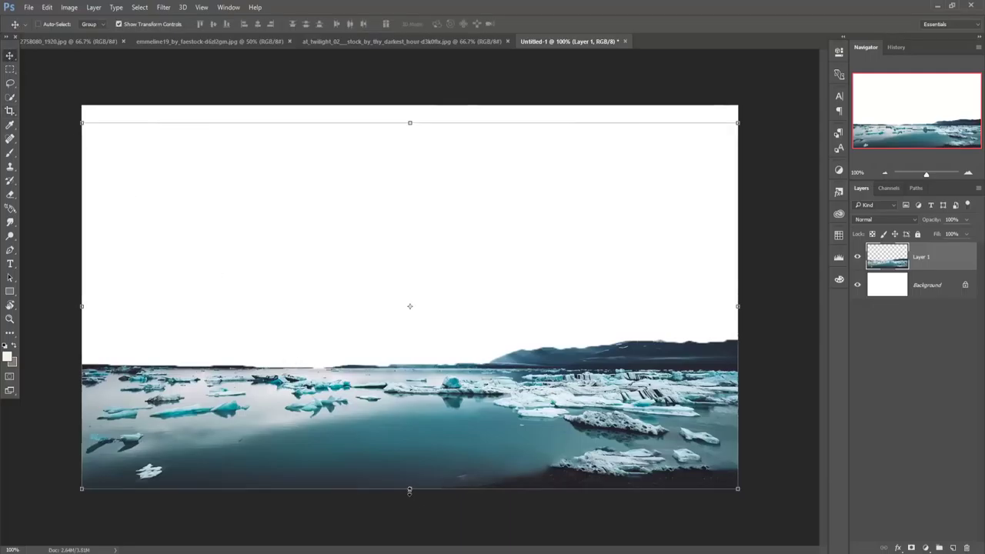
left_click_drag(409, 489, 400, 519)
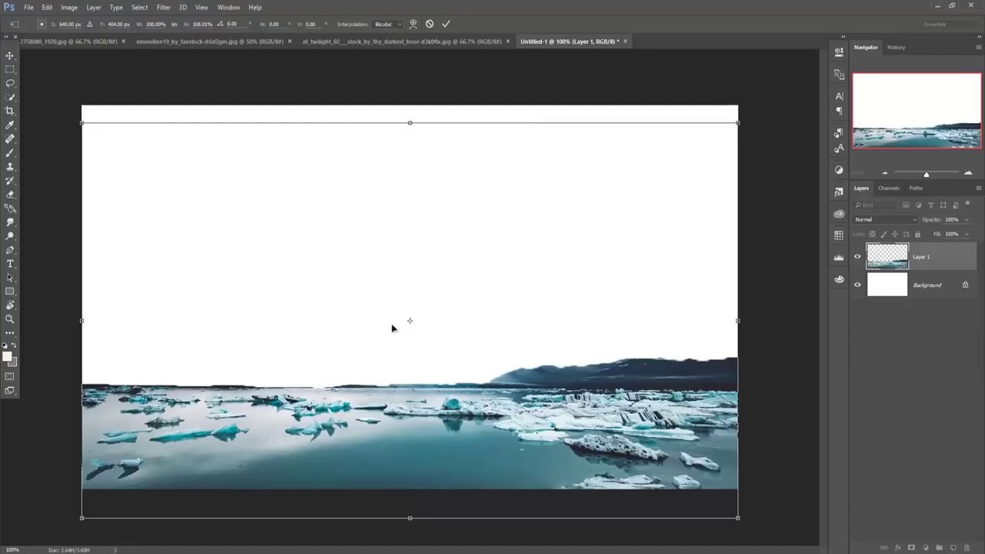
left_click_drag(410, 117, 415, 3)
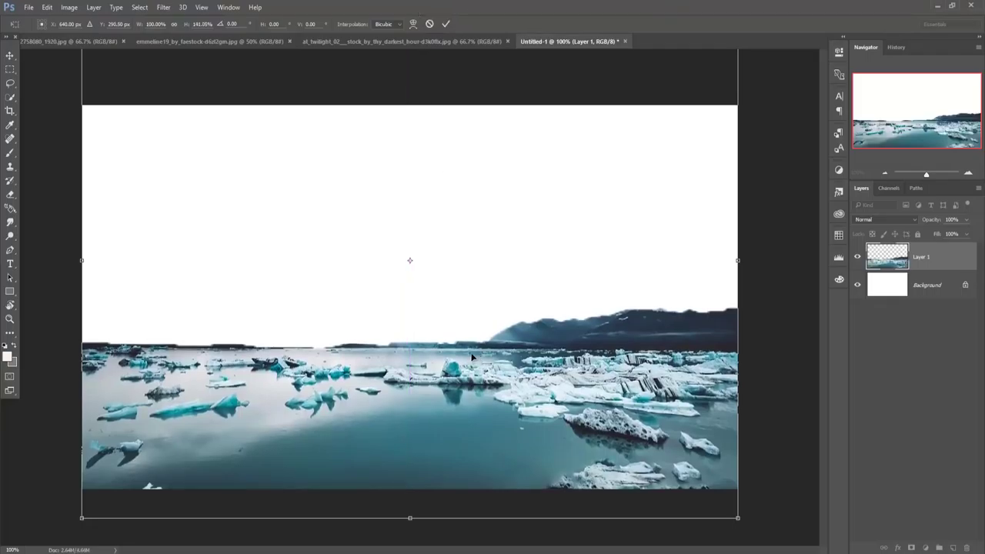
left_click(448, 25)
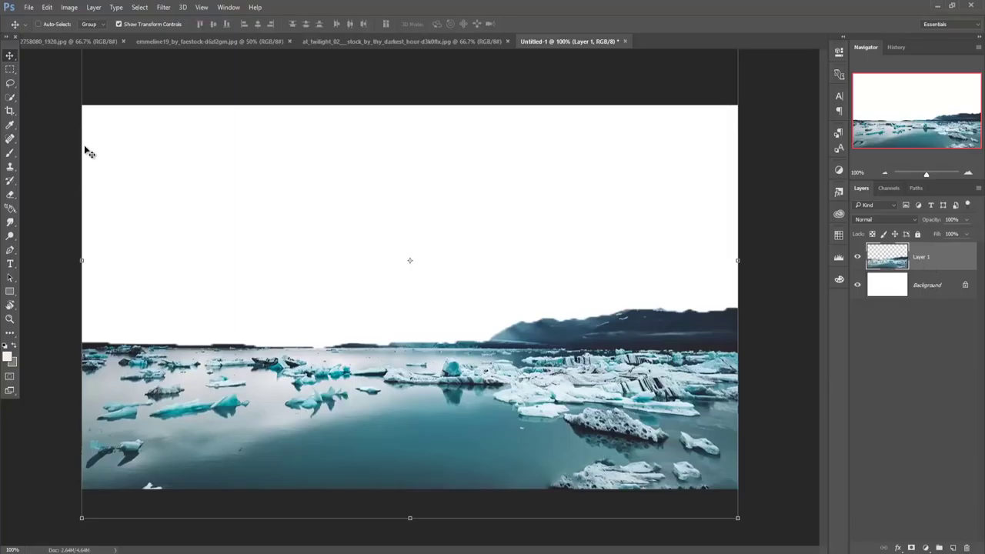
Step: Crop the sea layer to the canvas edges, then stretch it taller from the top
left_click(10, 110)
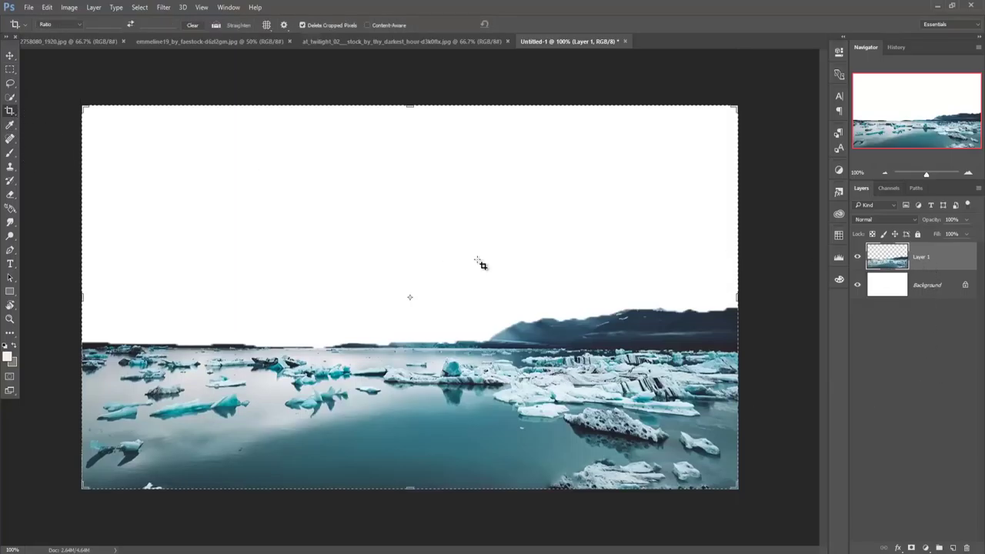
left_click(477, 231)
left_click(520, 25)
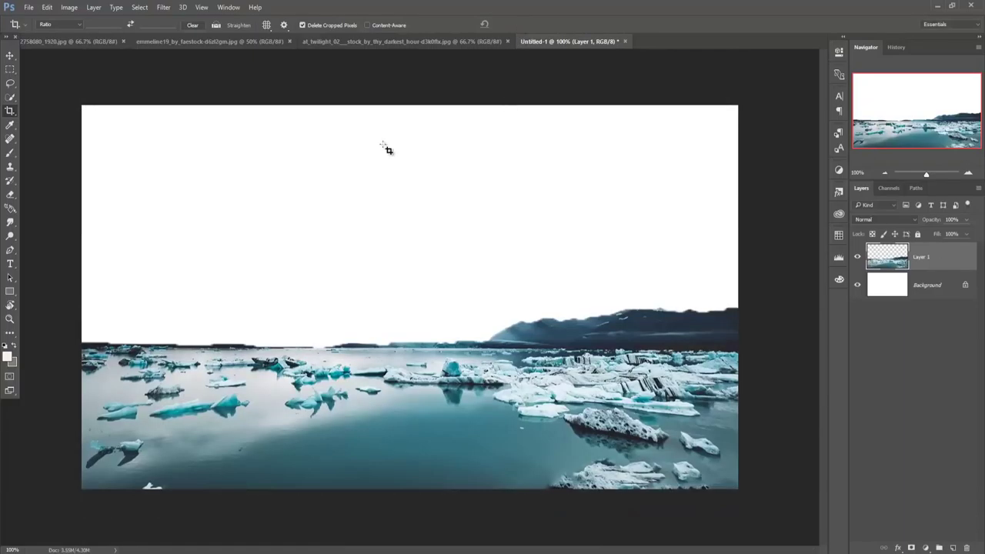
left_click(10, 55)
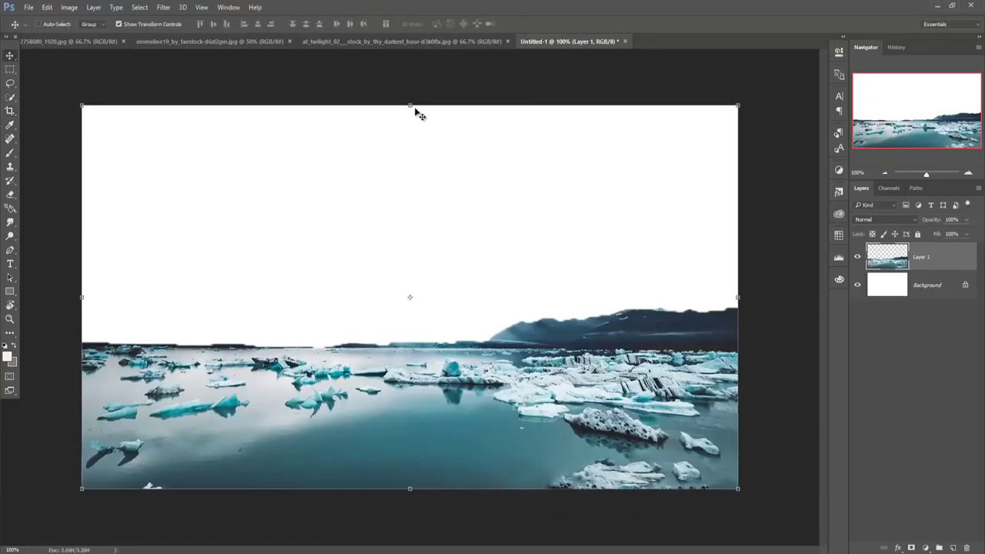
left_click_drag(411, 104, 412, 56)
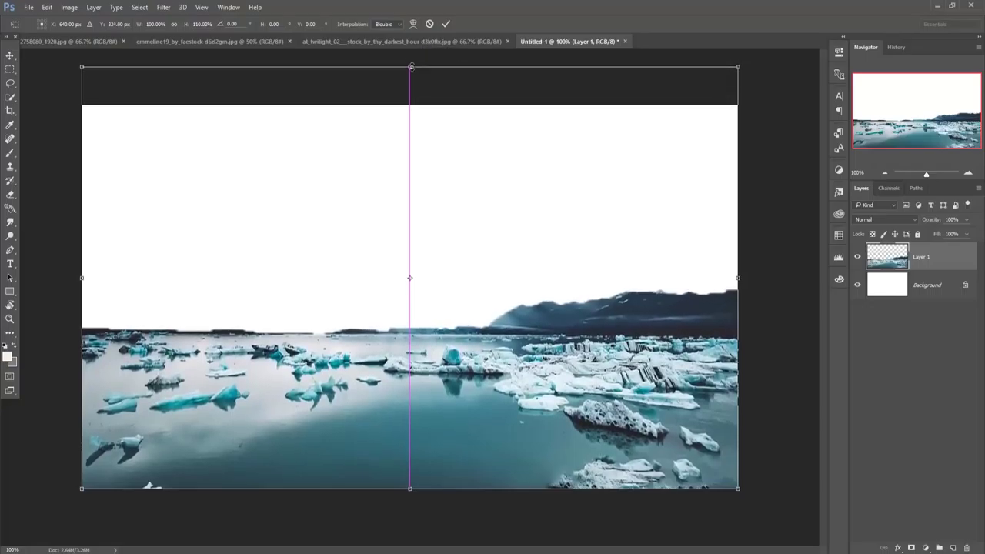
Step: Commit the sea stretch, then zoom into the boat photo's bow at 300% with the Pen tool
left_click(446, 24)
key("ctrl+Tab")
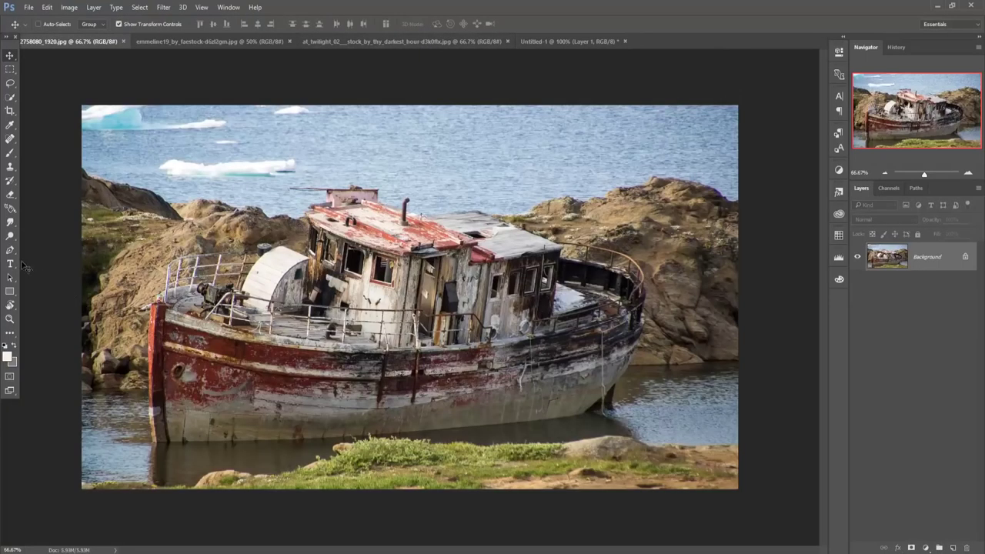
left_click(11, 250)
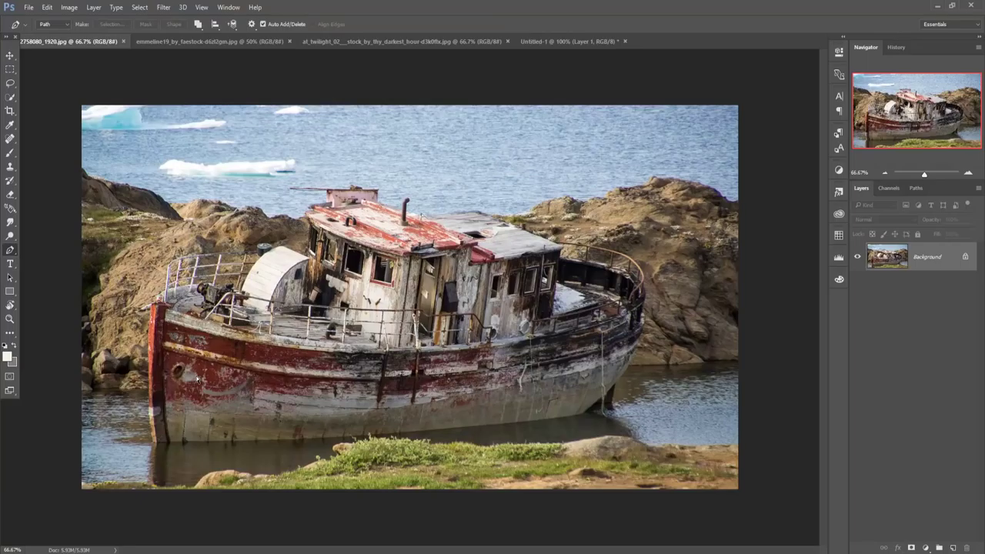
key("ctrl+plus")
key("ctrl+plus")
key("ctrl+plus")
scroll(231, 296, "down", 5)
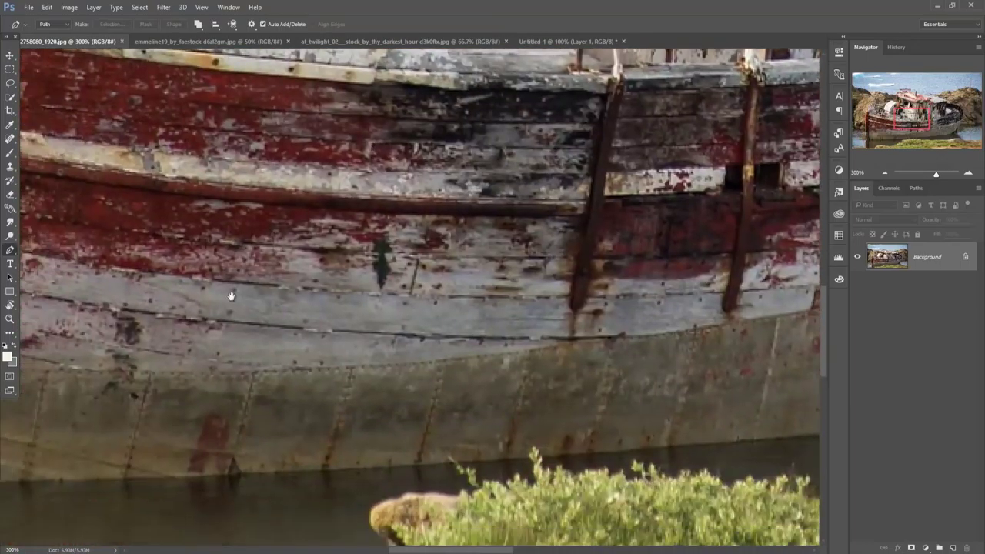
left_click_drag(230, 297, 617, 339)
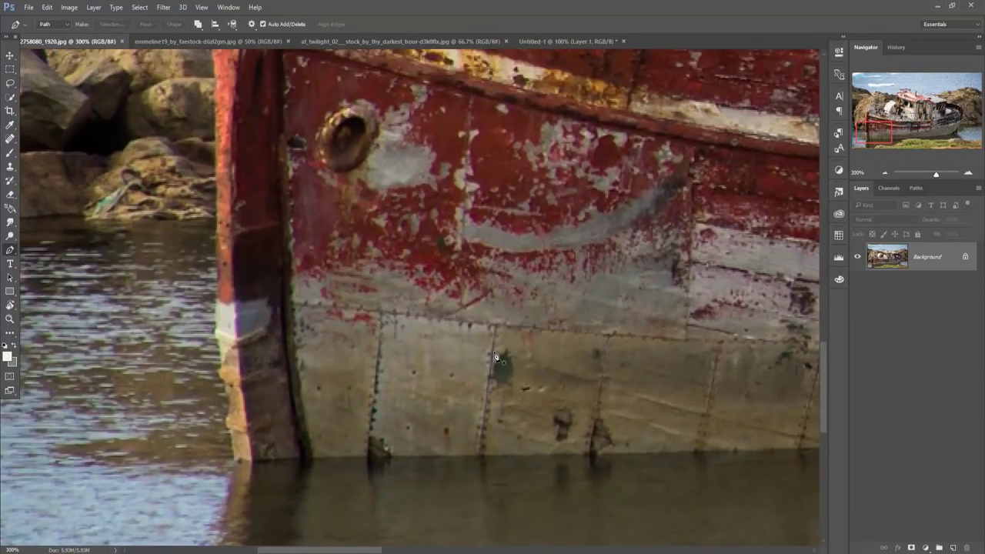
Step: Trace a pen path from the bow waterline up the railing and along the cabin roof
left_click(235, 455)
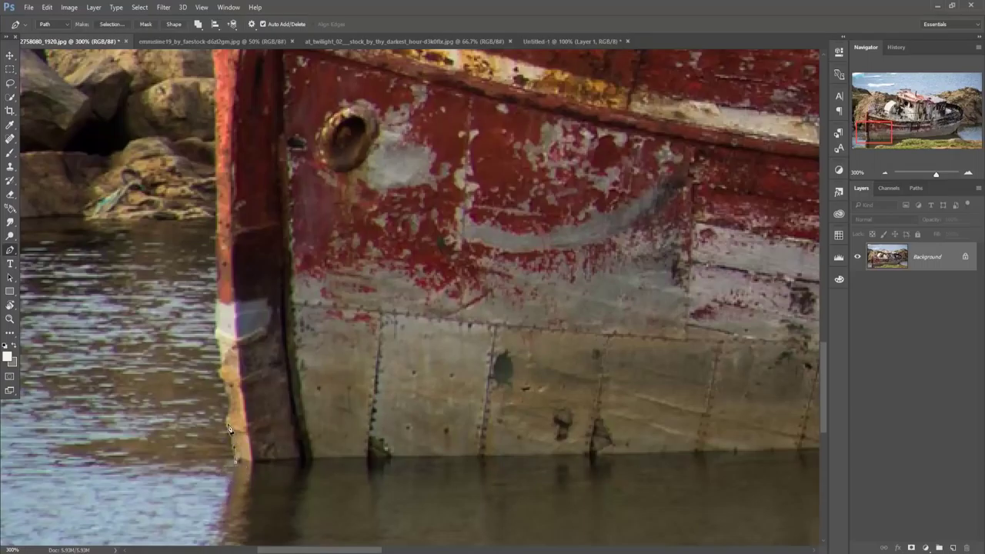
left_click_drag(222, 77, 249, 374)
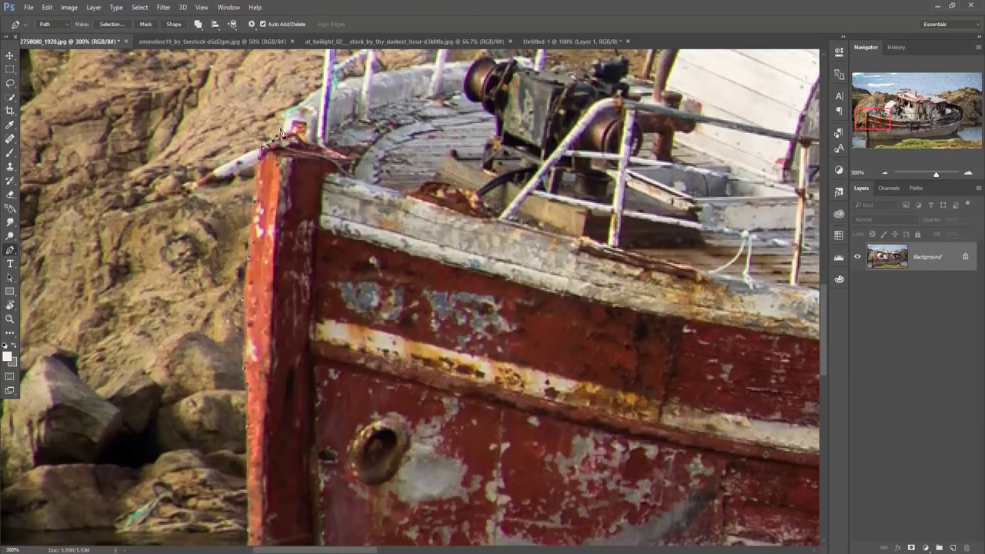
left_click_drag(327, 92, 326, 372)
left_click(313, 227)
left_click(497, 172)
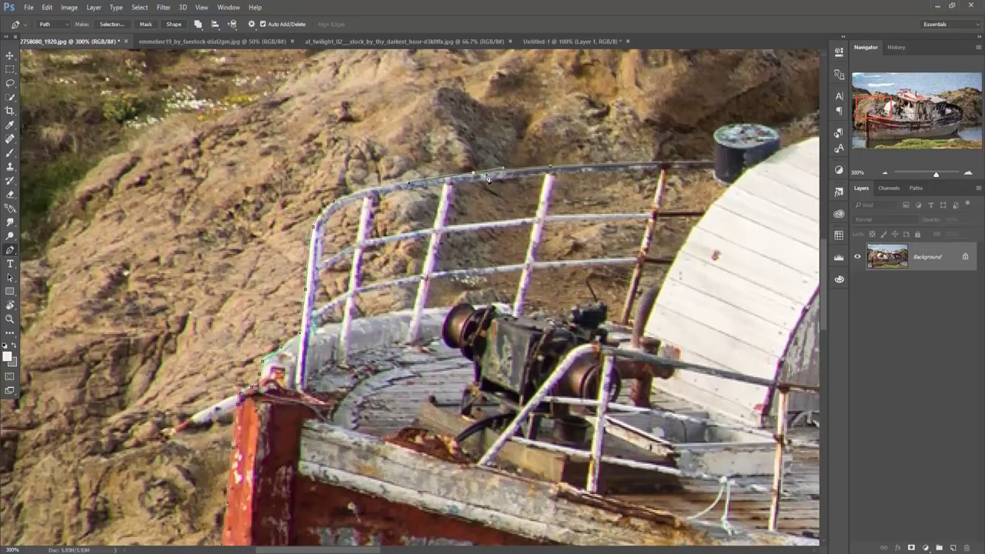
left_click_drag(771, 132, 301, 301)
left_click(460, 350)
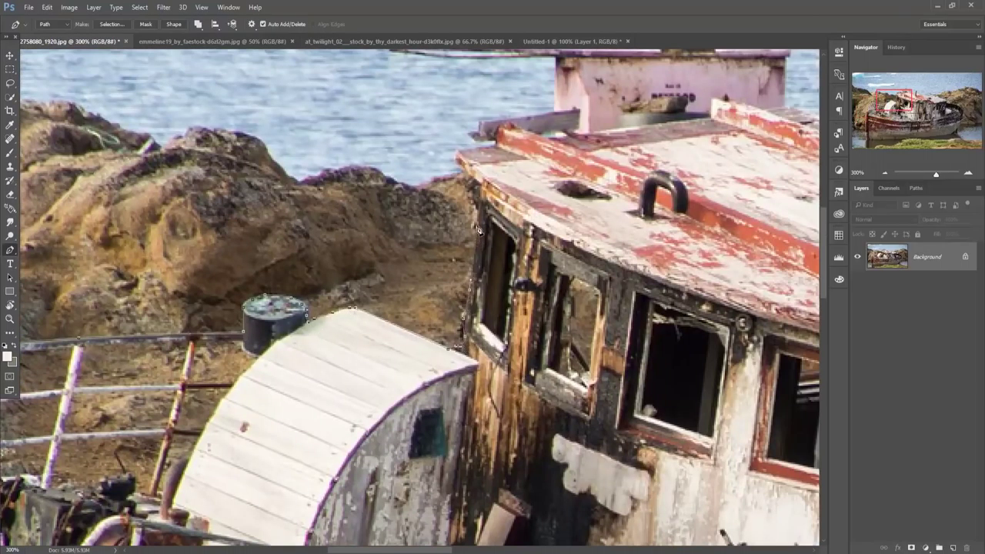
left_click_drag(475, 137, 427, 495)
left_click(341, 408)
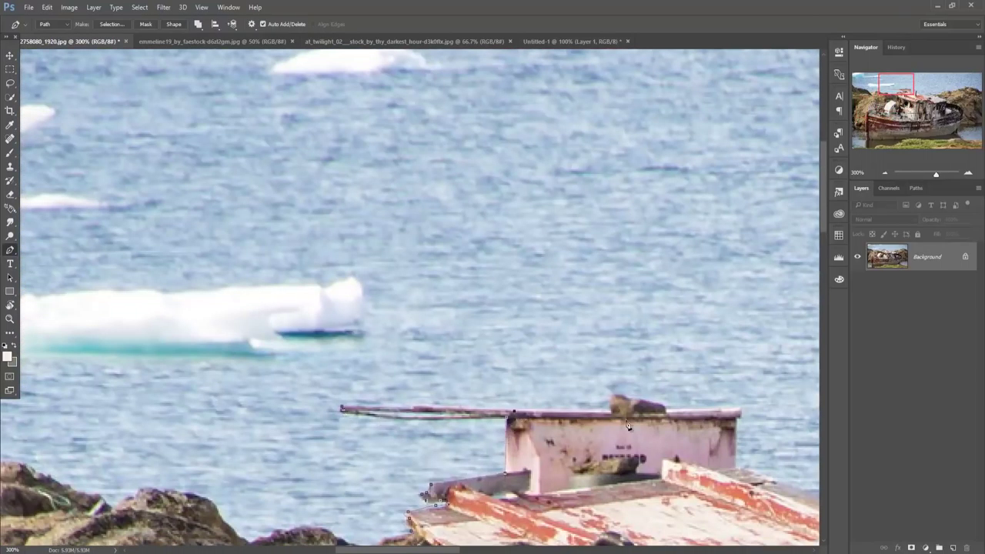
left_click(739, 410)
left_click(798, 493)
left_click_drag(800, 496, 411, 362)
left_click(460, 331)
left_click(480, 319)
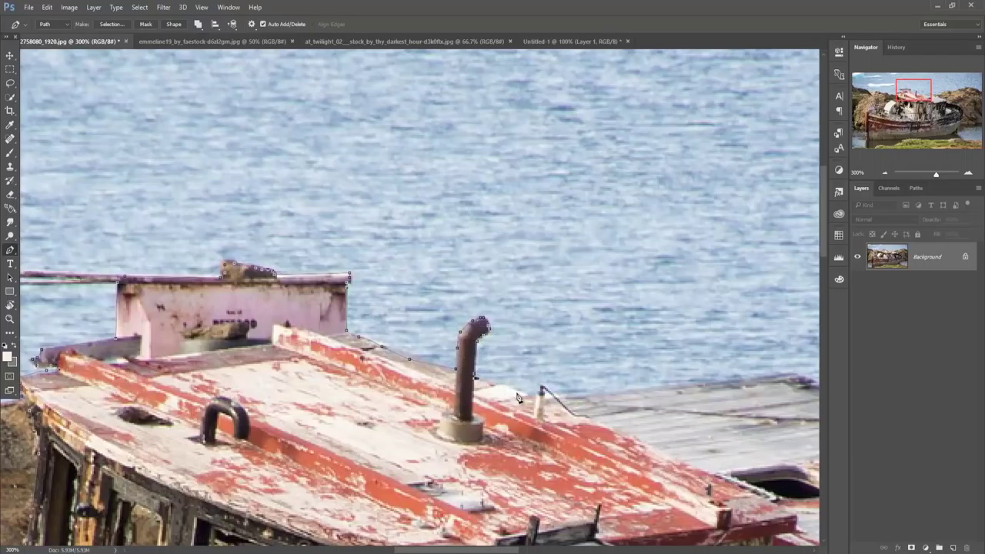
left_click(524, 394)
left_click(541, 389)
Step: Complete the pen path down the stern hull and along the waterline
left_click_drag(794, 376, 348, 245)
left_click_drag(569, 277, 350, 251)
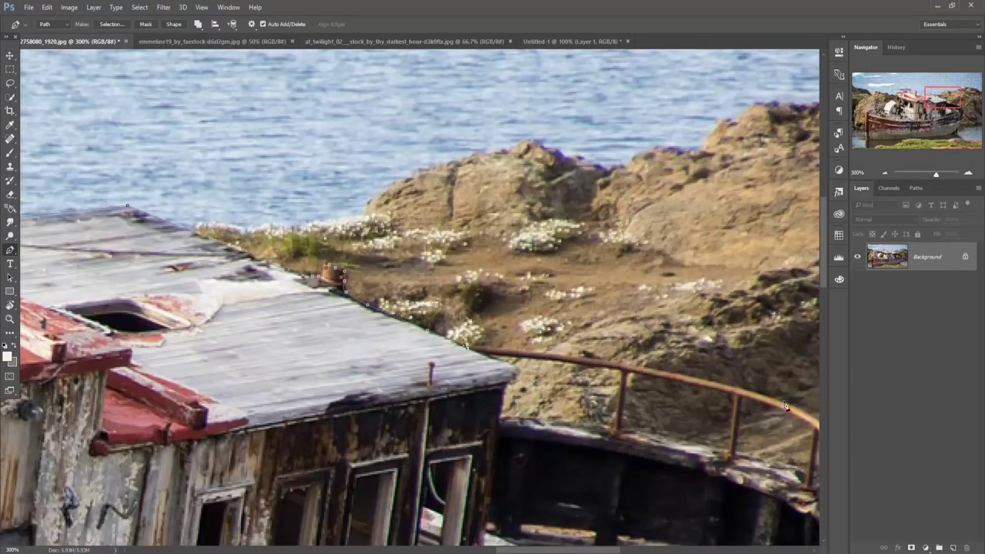
mouse_move(808, 477)
left_mouse_down()
mouse_move(617, 327)
mouse_move(642, 329)
left_mouse_up()
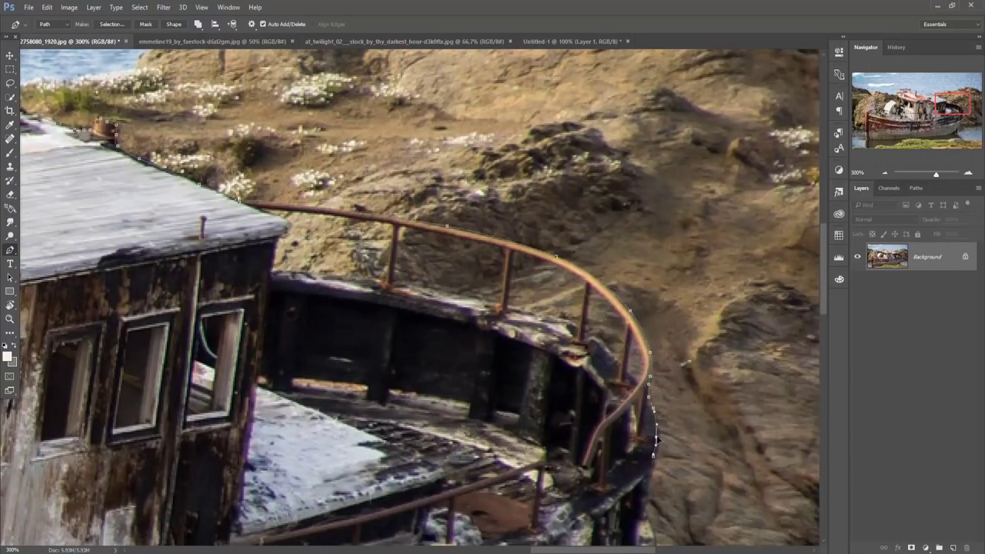
left_click_drag(652, 394, 598, 164)
left_click_drag(598, 400, 598, 139)
left_click(501, 281)
mouse_move(538, 400)
left_mouse_down()
mouse_move(539, 308)
mouse_move(770, 293)
left_mouse_up()
mouse_move(231, 308)
left_mouse_down()
mouse_move(770, 293)
mouse_move(770, 308)
left_mouse_up()
key("ctrl+0")
right_click(478, 304)
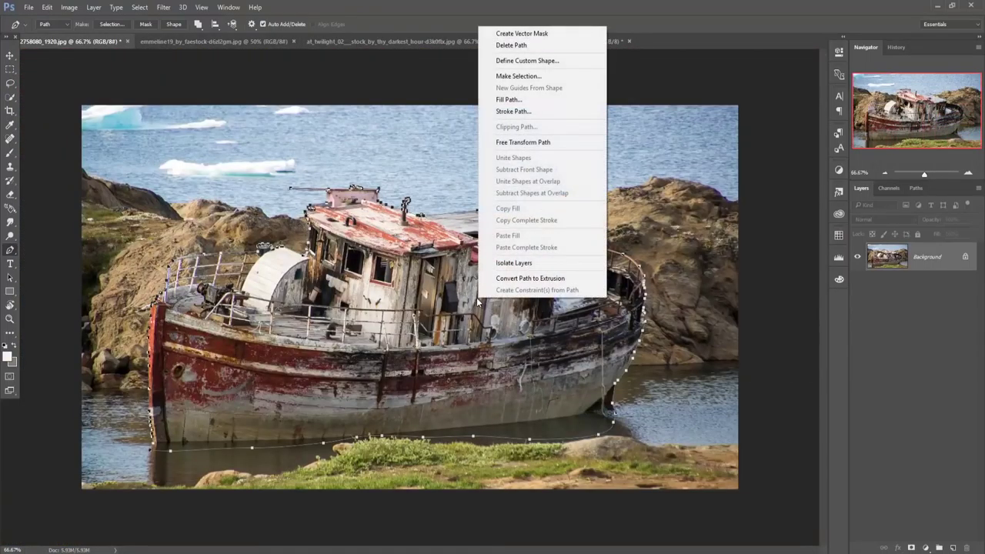
Step: Turn the boat path into a selection and output it via Select and Mask to a new layer
left_click(512, 77)
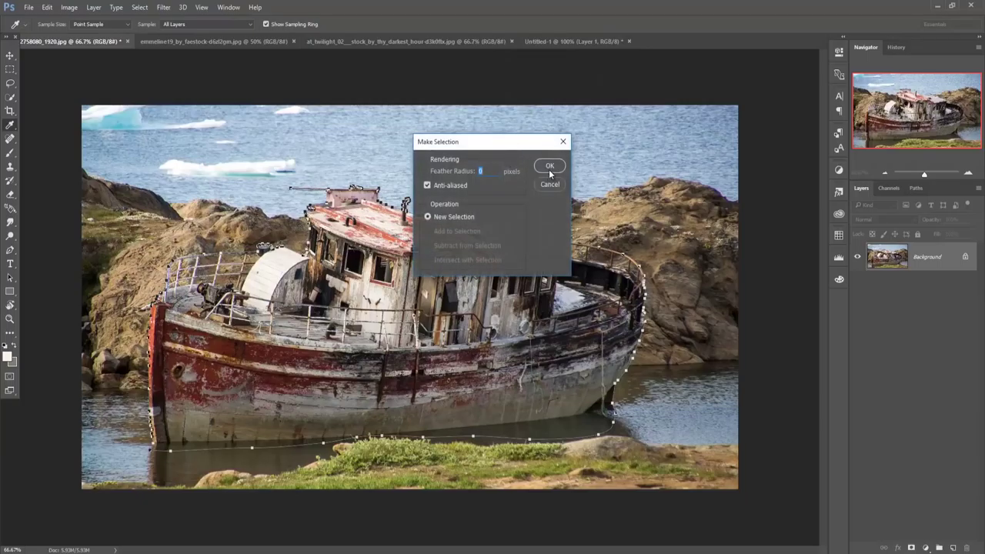
left_click(549, 167)
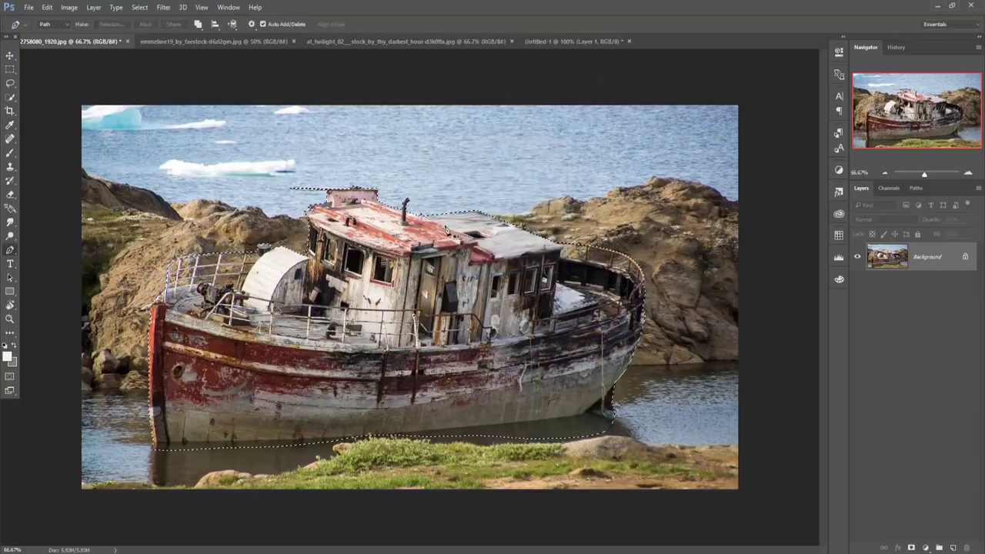
left_click(10, 97)
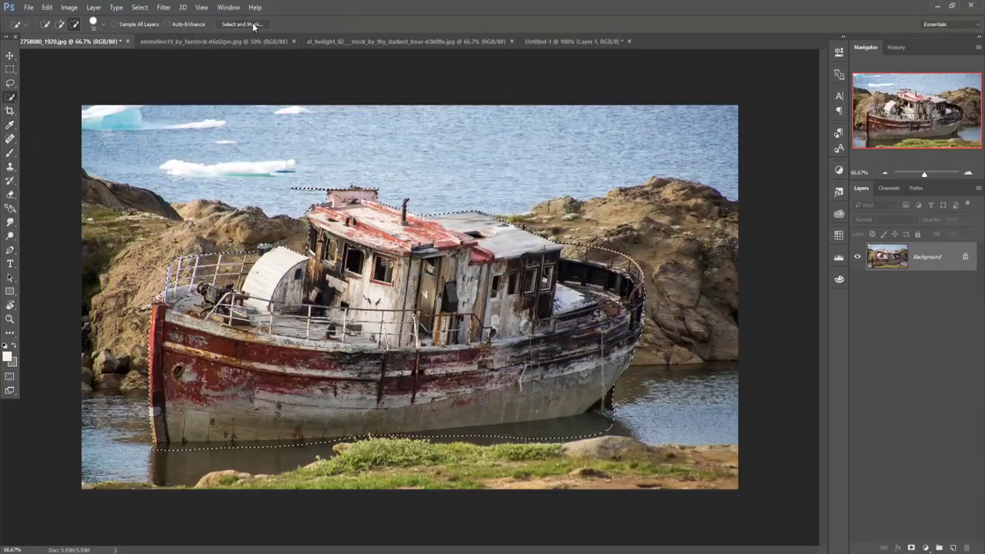
left_click(253, 25)
left_click(928, 352)
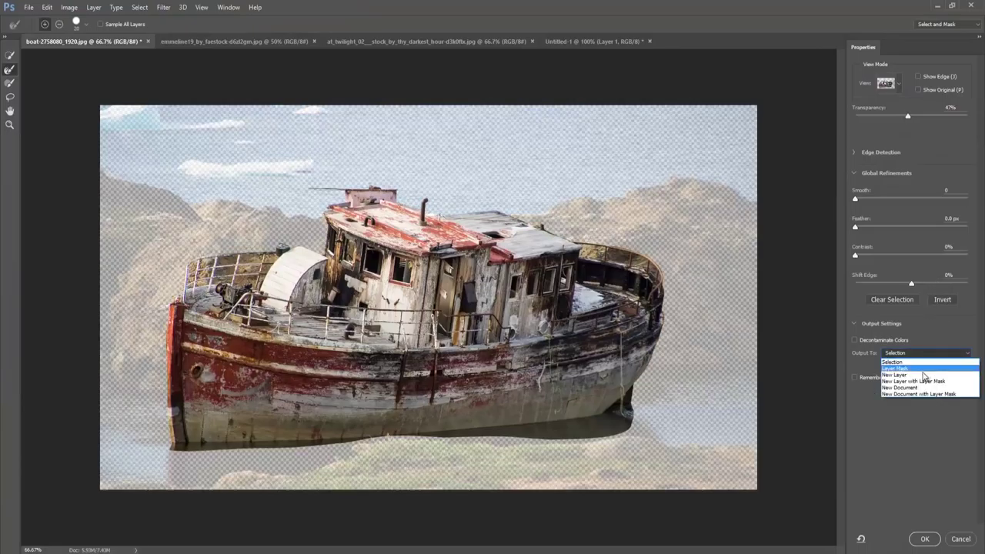
left_click(920, 374)
left_click(924, 540)
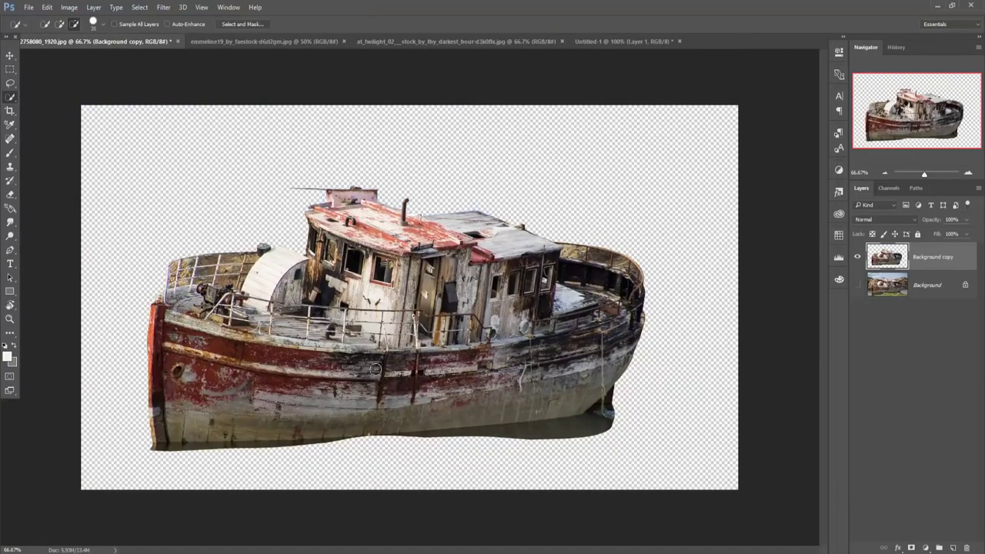
Step: Switch to the Polygonal Lasso and zoom in on the boat's deck railings
left_click(7, 88)
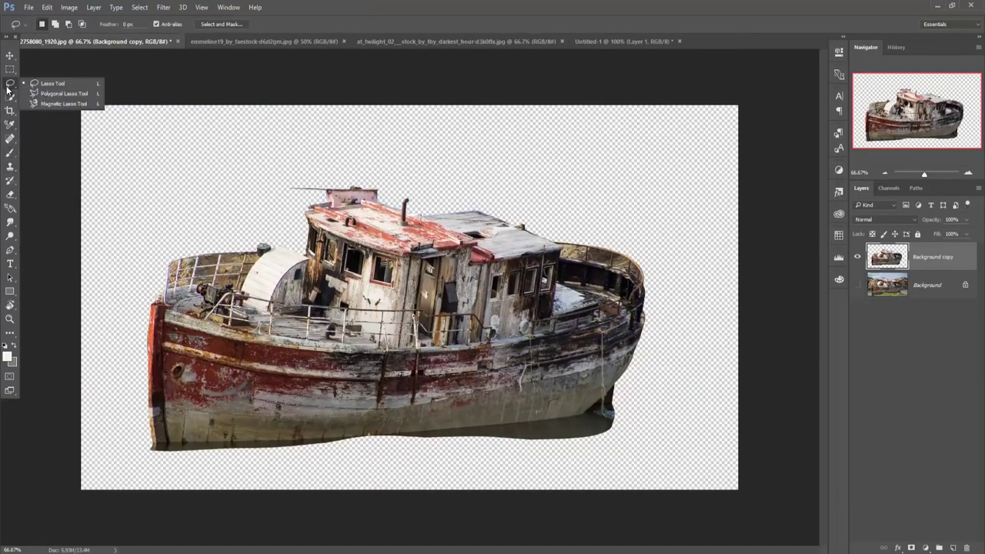
left_click(58, 93)
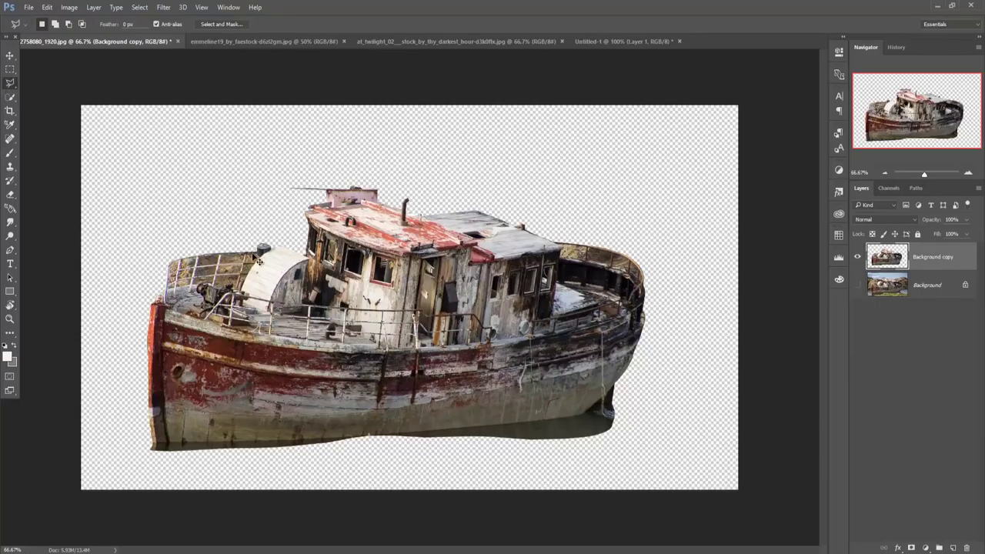
key("ctrl+plus")
key("ctrl+plus")
scroll(254, 269, "left", 3)
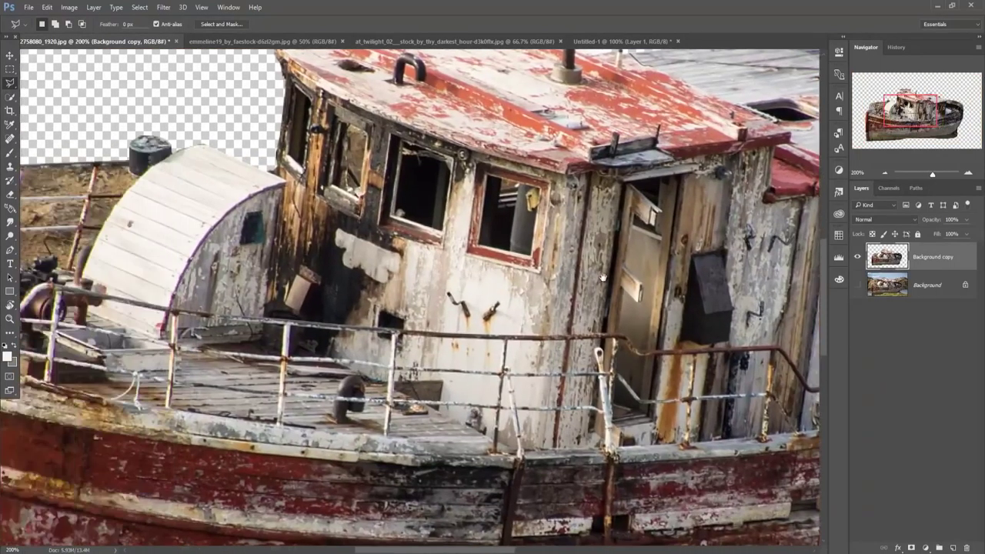
scroll(416, 286, "left", 4)
scroll(416, 287, "left", 2)
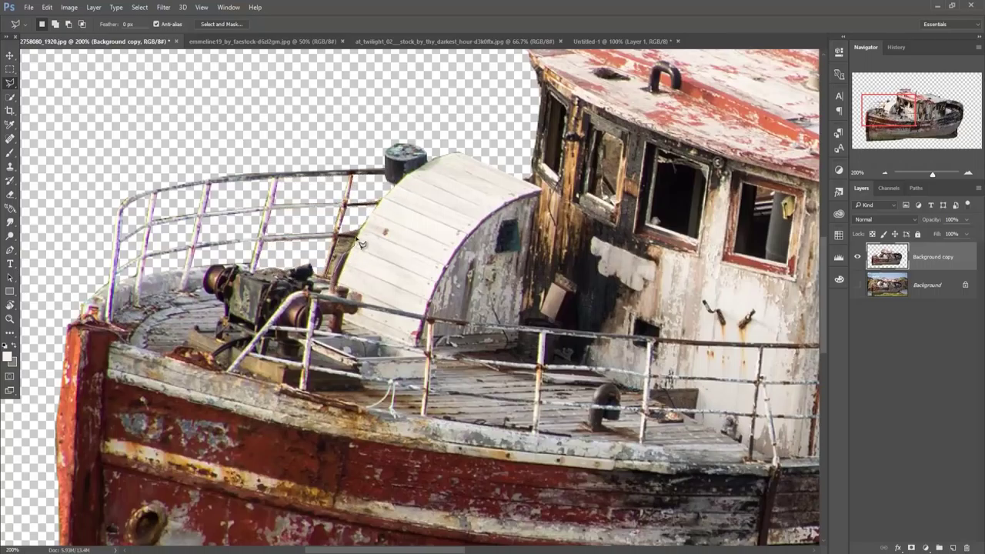
scroll(231, 238, "right", 5)
scroll(185, 250, "right", 3)
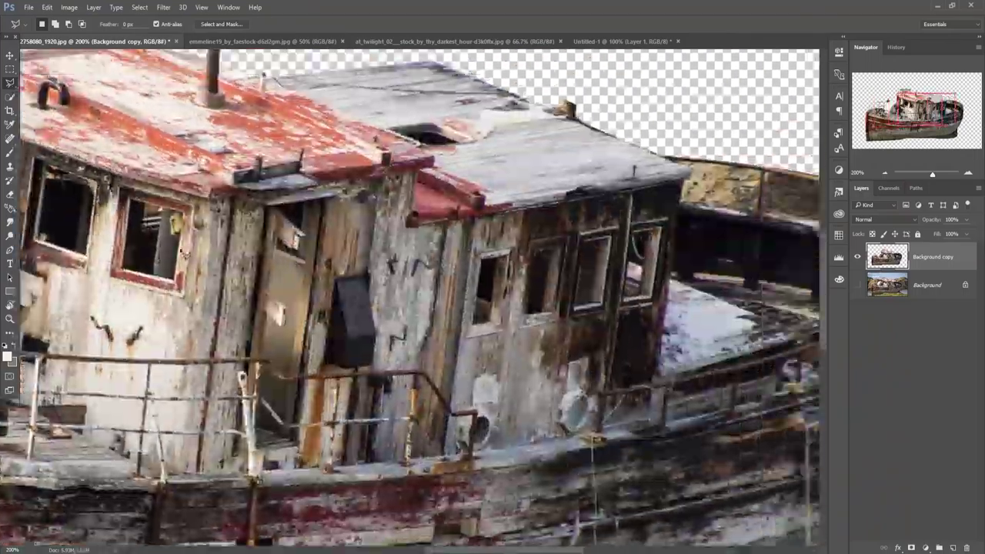
scroll(184, 252, "right", 5)
Step: Delete the leftover sky in three railing gaps, deselect, and fit the boat on screen
left_click(499, 210)
double_click(501, 175)
key("Delete")
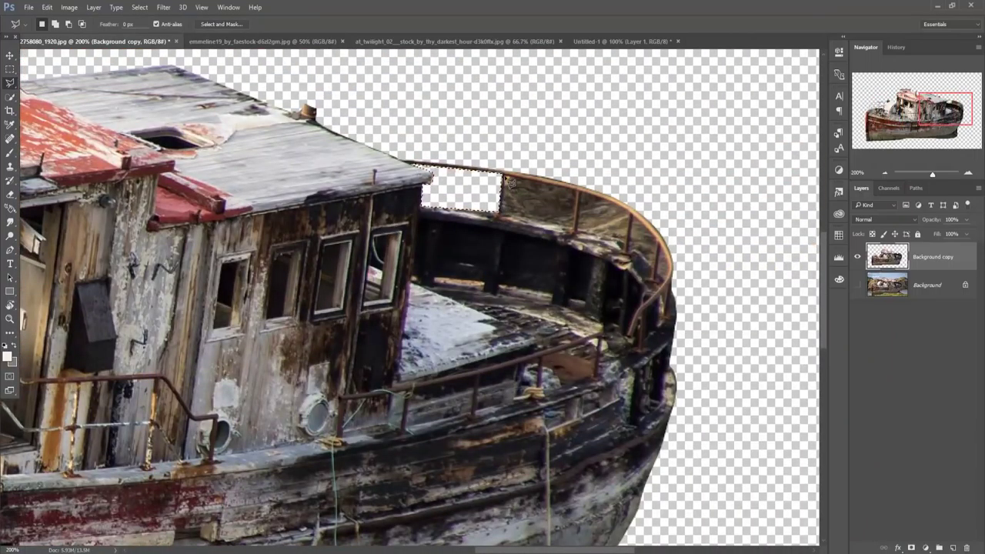
double_click(574, 187)
key("Delete")
double_click(638, 221)
key("Delete")
key("ctrl+d")
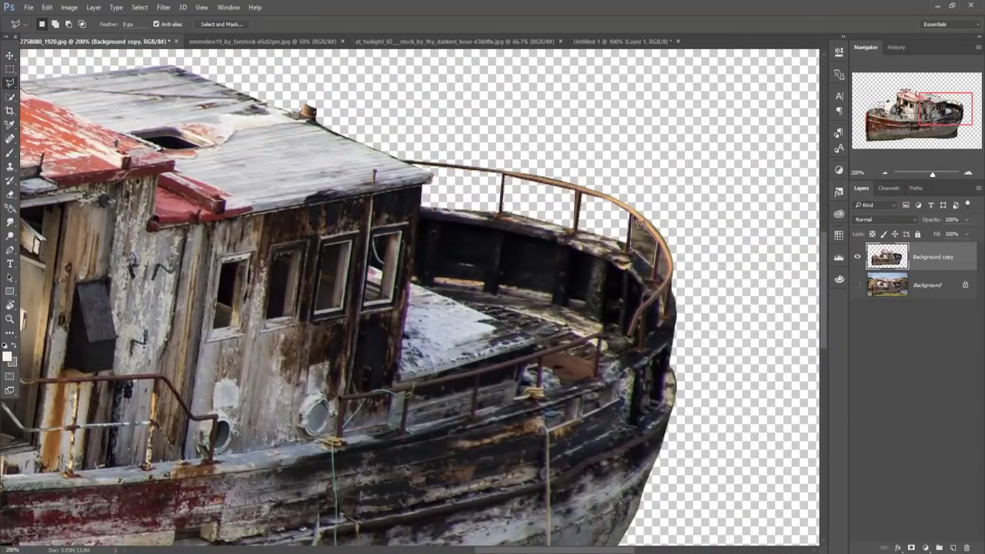
key("ctrl+0")
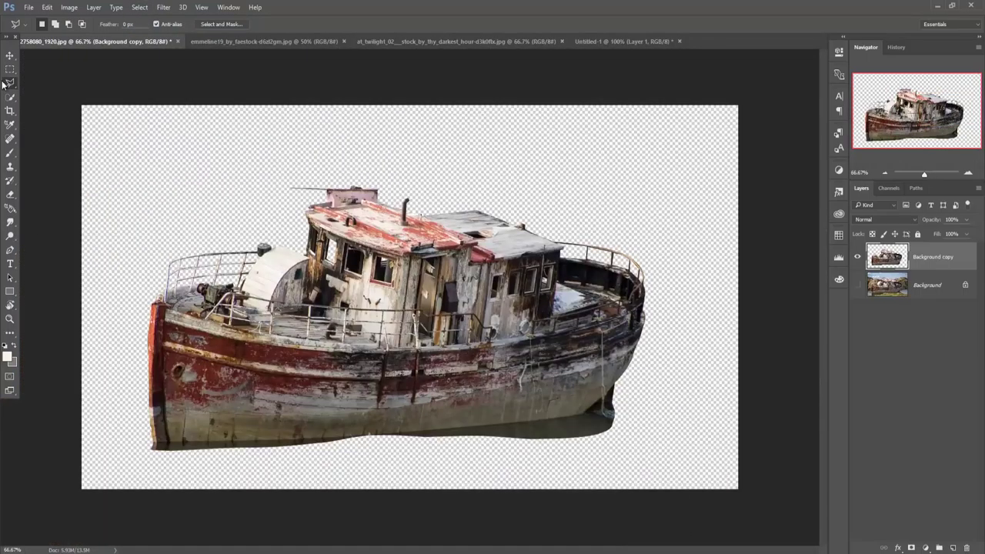
key("v")
mouse_move(85, 41)
left_mouse_down()
mouse_move(88, 75)
mouse_move(115, 87)
mouse_move(600, 173)
left_mouse_up()
Step: Drag the boat cutout layer into the Untitled-1 composite
left_click(420, 41)
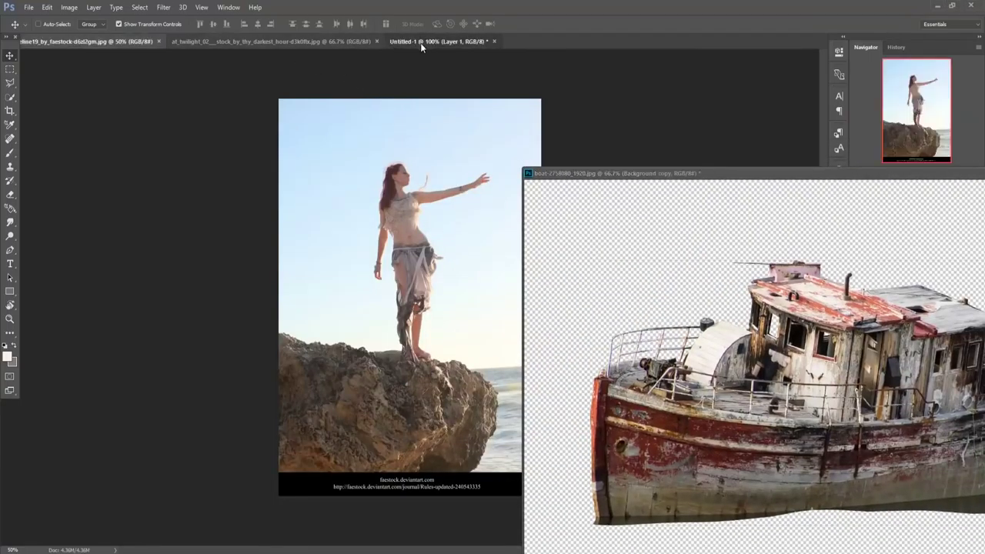
left_click(879, 370)
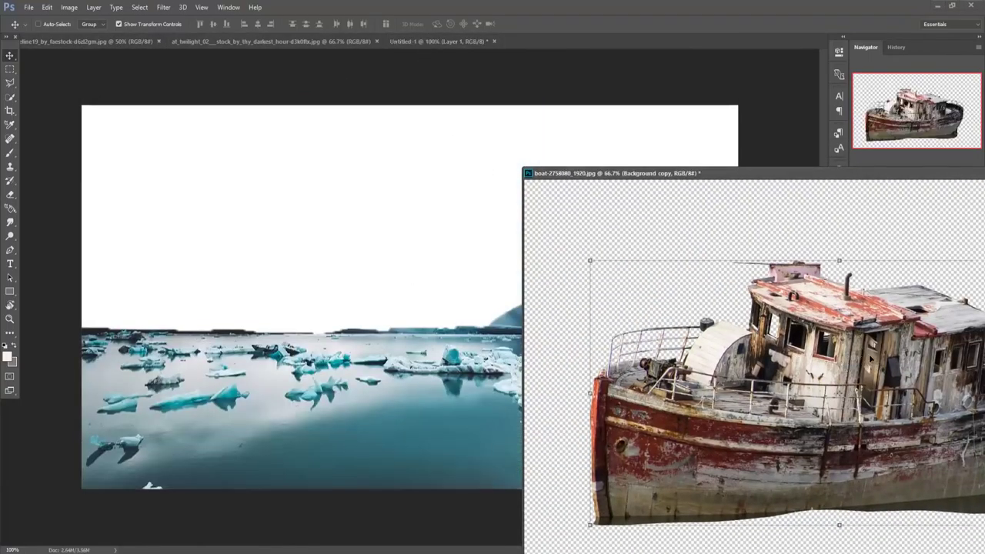
left_click_drag(868, 362, 459, 338)
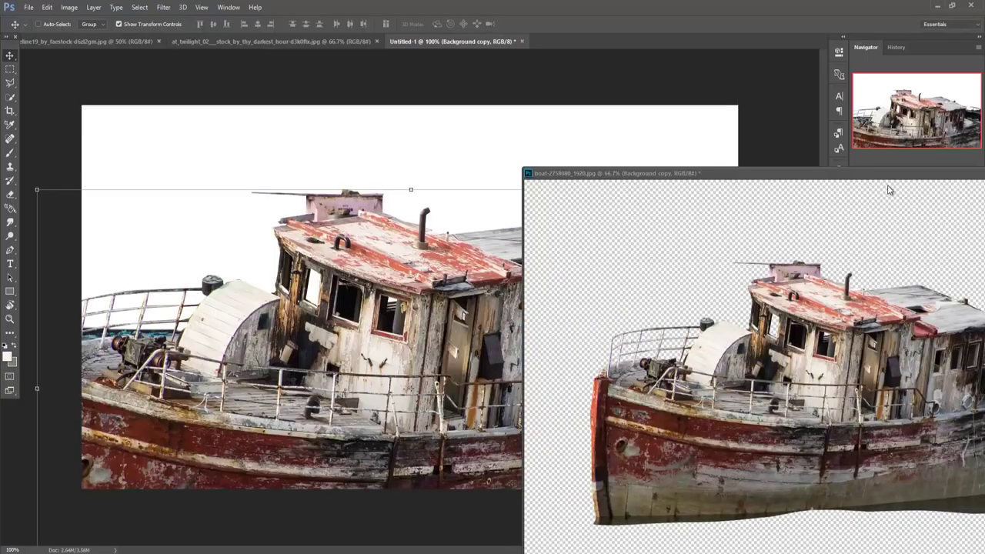
left_click_drag(888, 182, 685, 198)
left_click(937, 192)
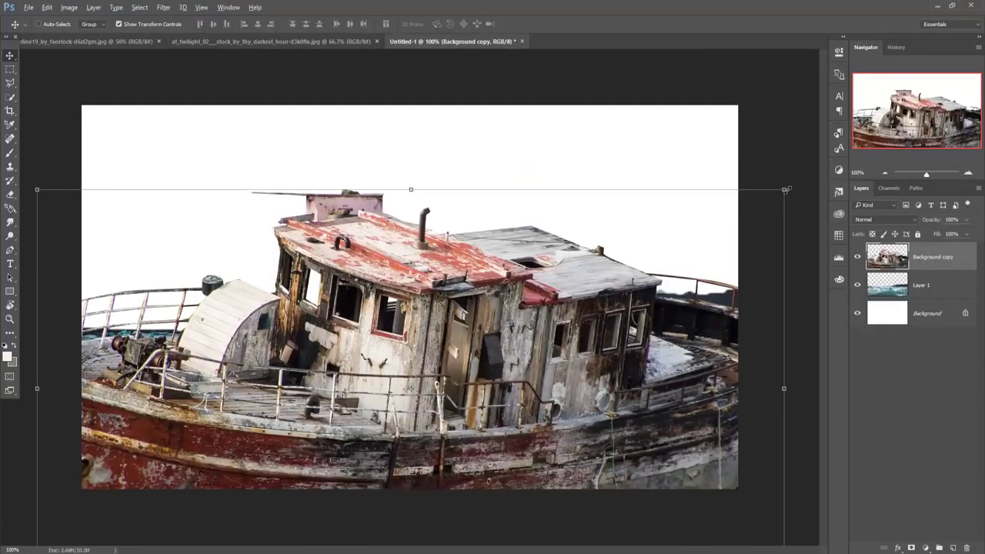
Step: Scale the boat to about 50%, raise it onto the waterline, and drop its opacity to 37%
mouse_move(785, 190)
left_mouse_down()
mouse_move(577, 335)
mouse_move(639, 328)
mouse_move(632, 355)
left_mouse_up()
left_click_drag(453, 388, 454, 329)
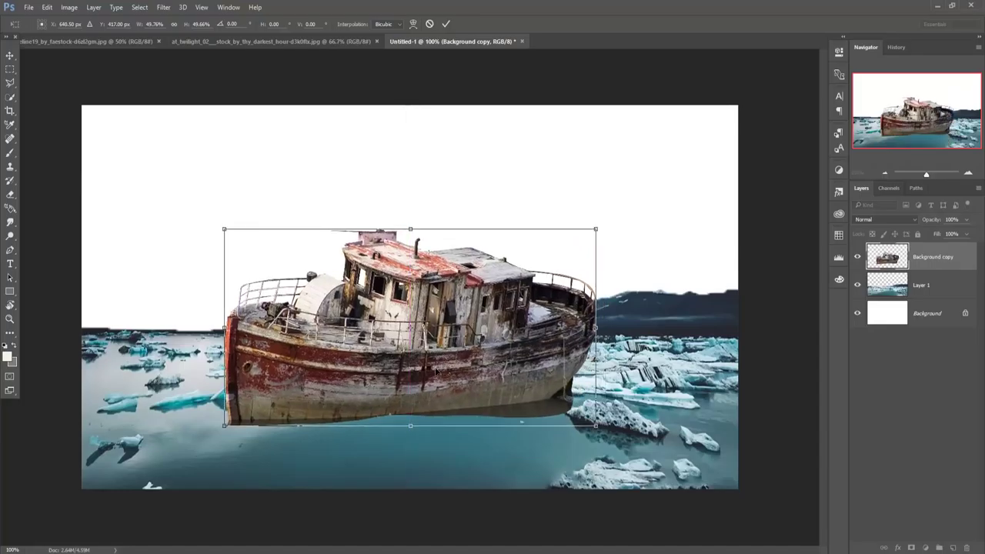
left_click(447, 24)
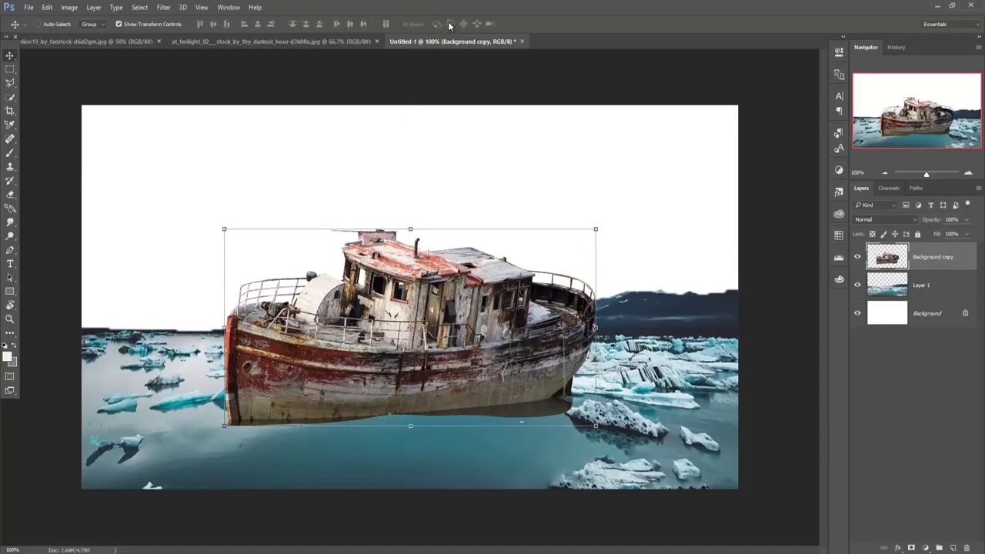
left_click(966, 221)
left_click_drag(964, 235, 936, 238)
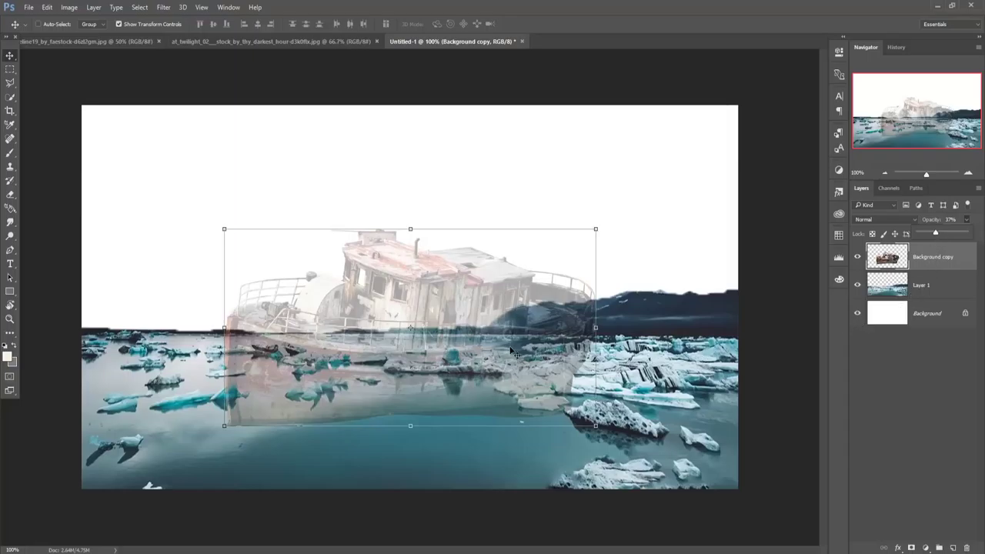
Step: Nudge the boat into place, add a layer mask, and pick a 30 px brush
left_click_drag(500, 366, 487, 373)
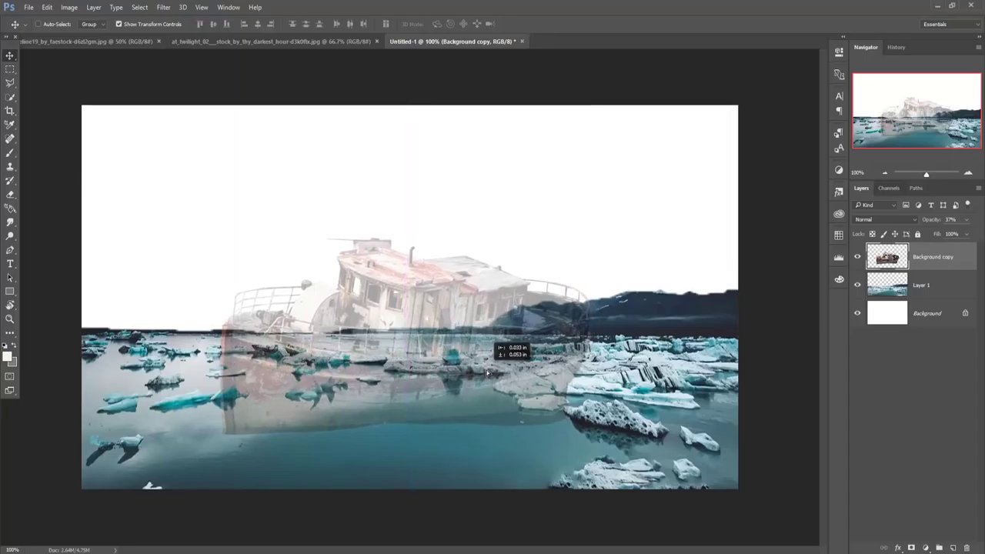
left_click_drag(487, 372, 498, 368)
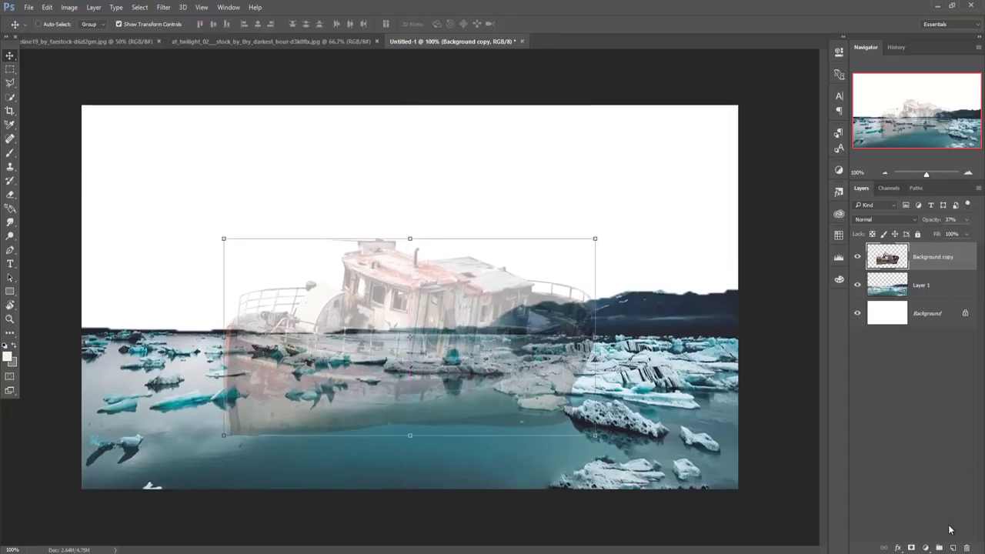
left_click(913, 547)
left_click(10, 152)
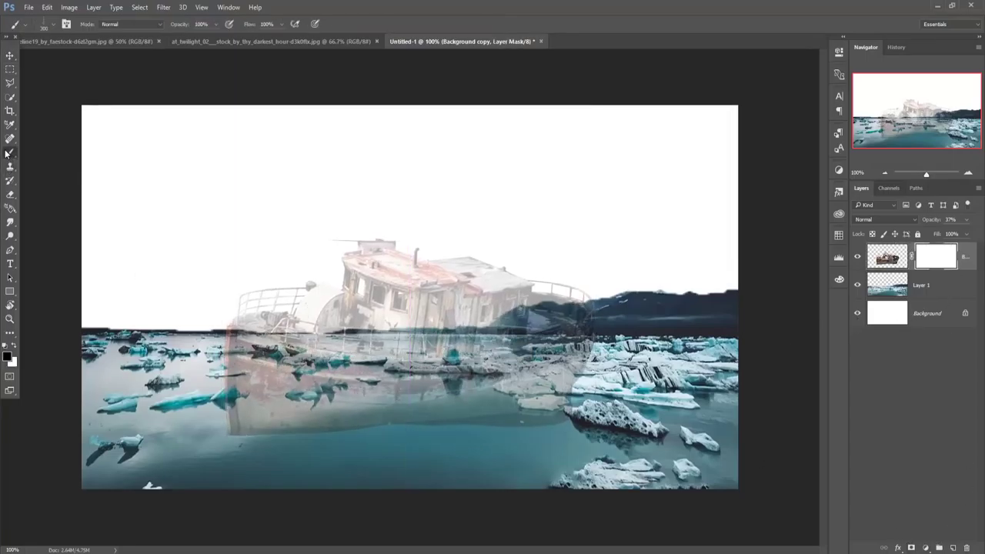
right_click(92, 110)
left_click(54, 105)
key("Return")
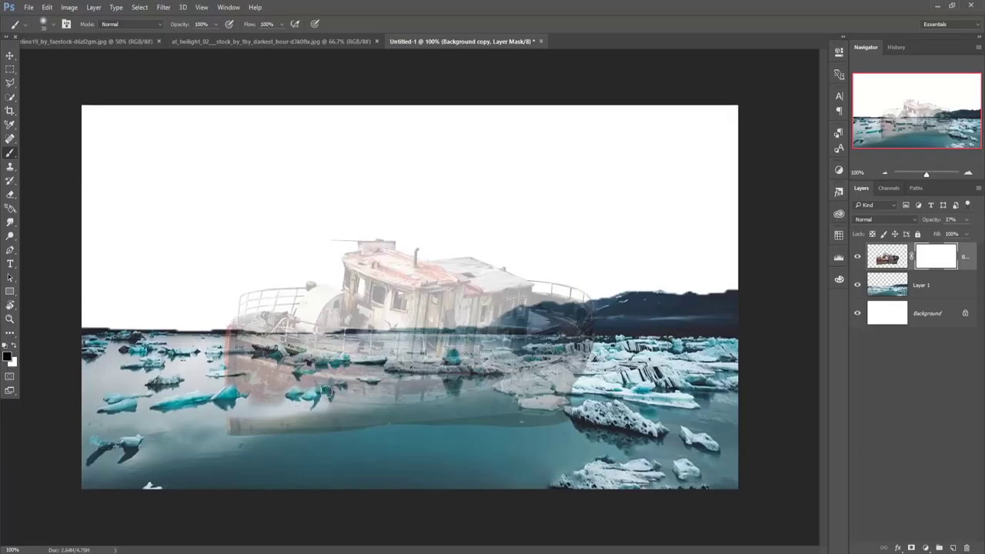
Step: Paint black on the mask to hide the lower hull, then restore 100% opacity
mouse_move(300, 409)
left_mouse_down()
mouse_move(219, 422)
mouse_move(237, 434)
mouse_move(369, 423)
mouse_move(290, 416)
left_mouse_up()
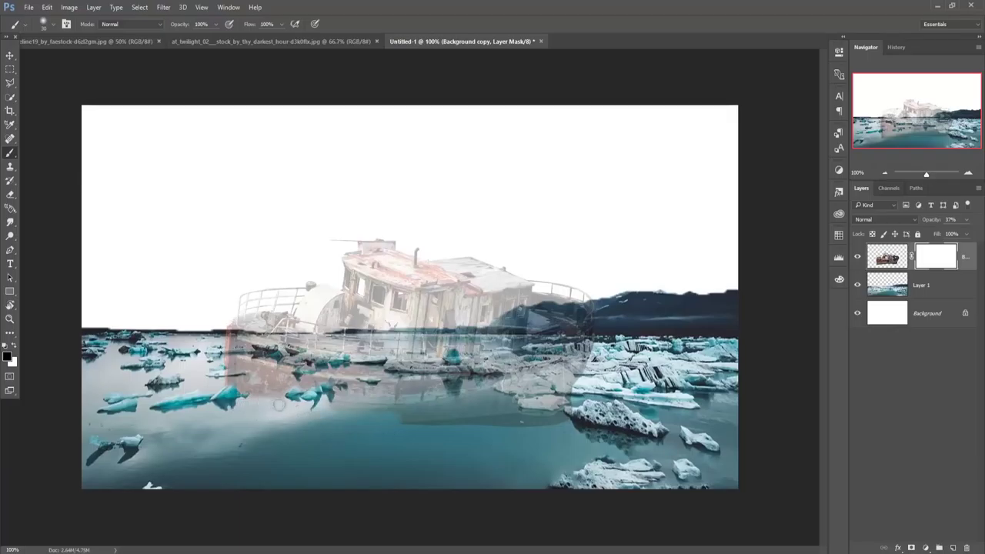
mouse_move(314, 405)
left_mouse_down()
mouse_move(408, 409)
mouse_move(578, 376)
mouse_move(380, 425)
mouse_move(513, 420)
mouse_move(566, 382)
mouse_move(555, 405)
left_mouse_up()
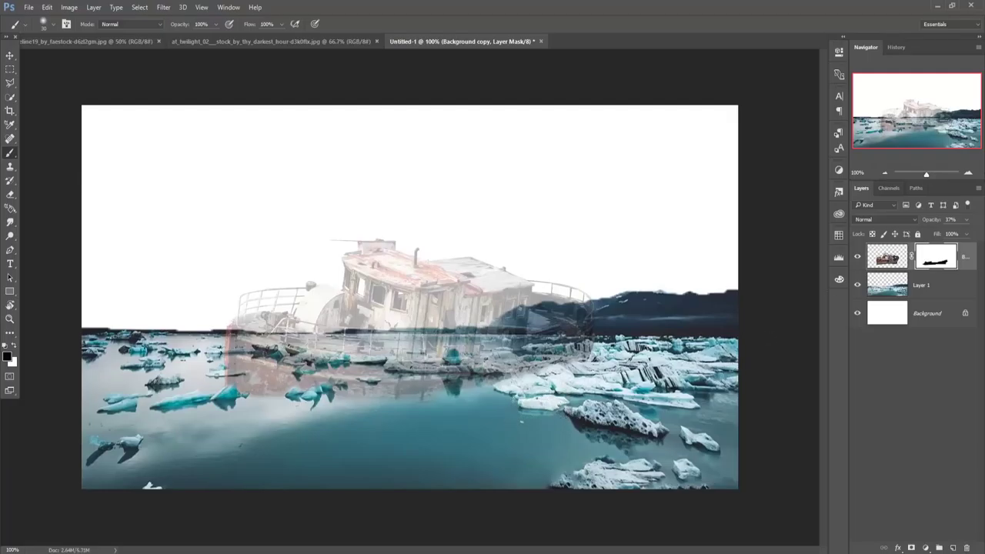
left_click(967, 220)
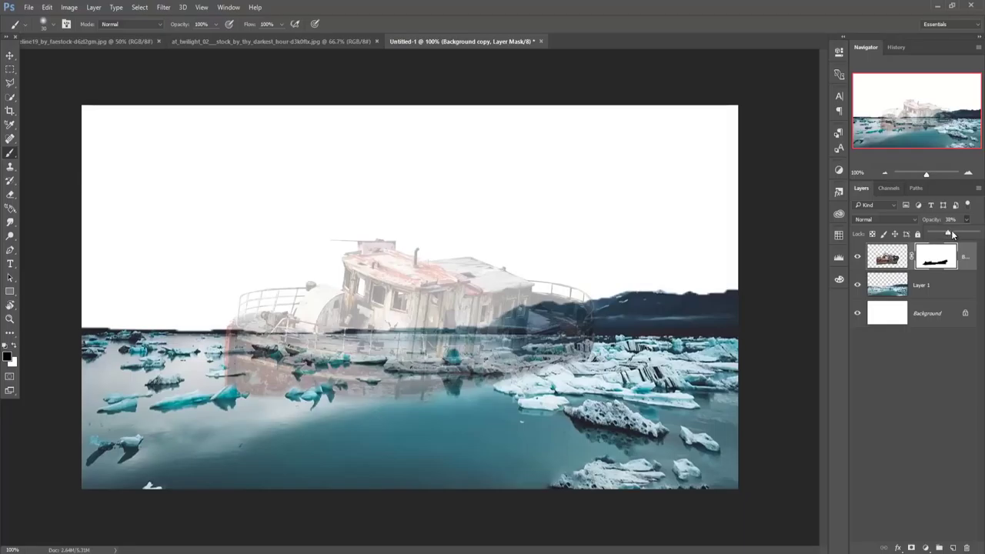
left_click_drag(951, 233, 977, 233)
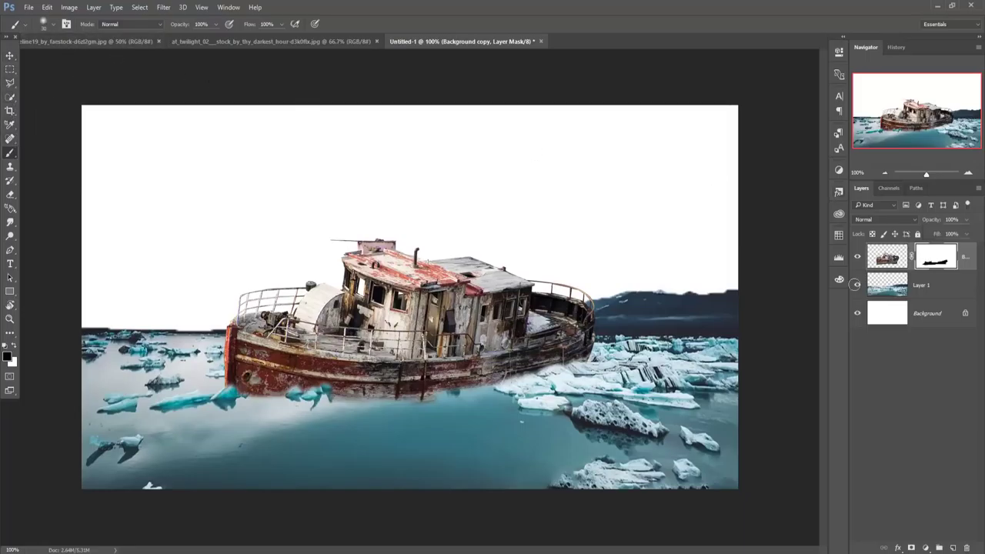
key("bracketright")
key("bracketright")
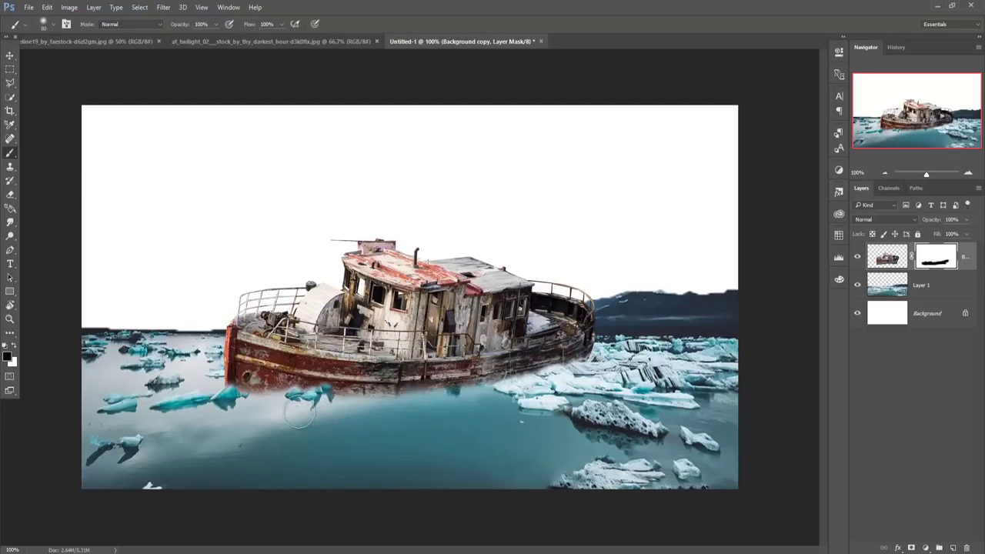
left_click(9, 56)
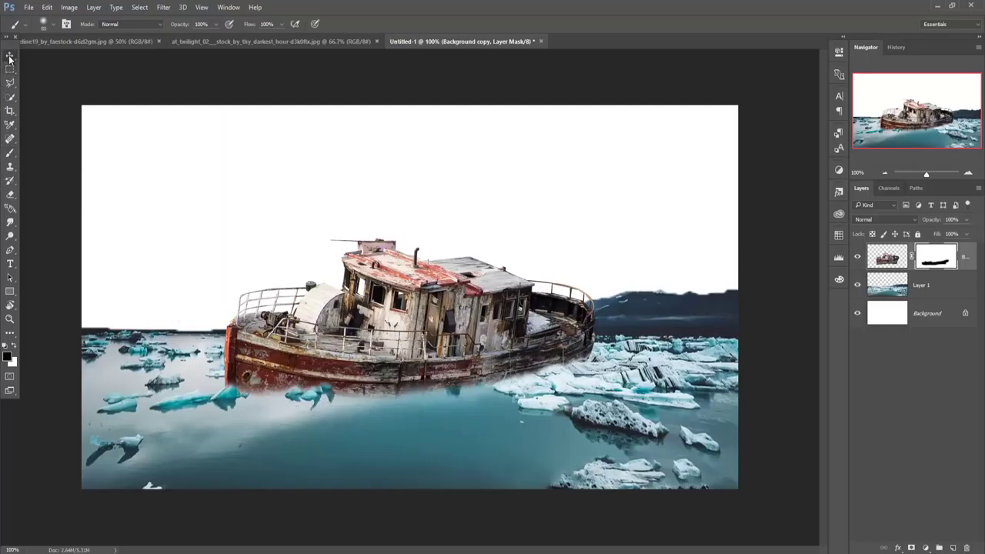
Step: Lower the icy sea layer (Layer 1) Vibrance to -20 with the Camera Raw Filter
left_click(889, 288)
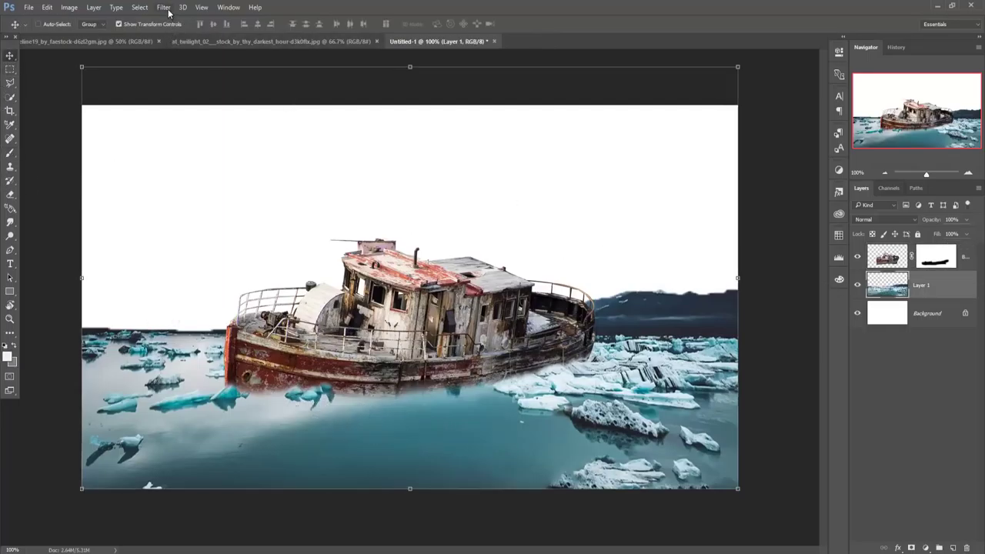
left_click(165, 8)
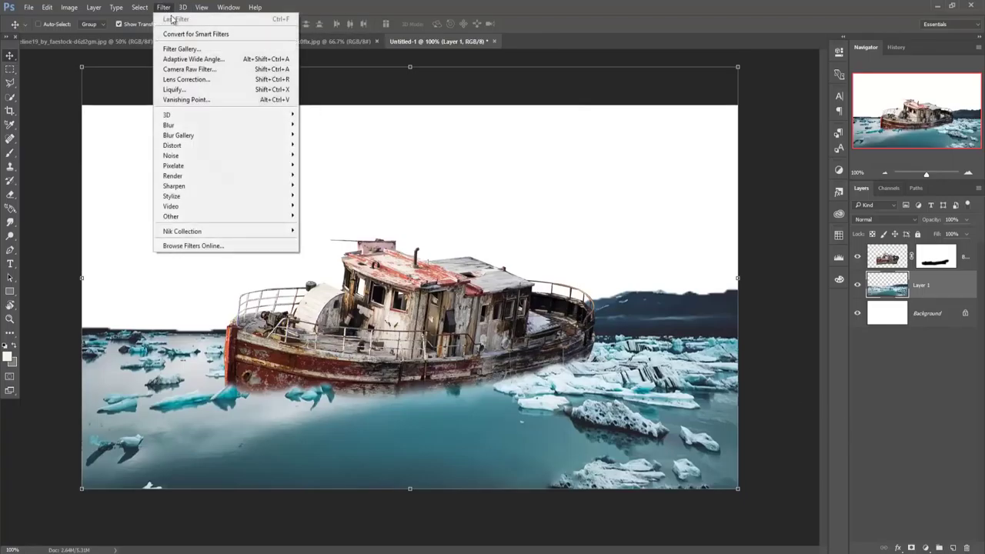
left_click(187, 68)
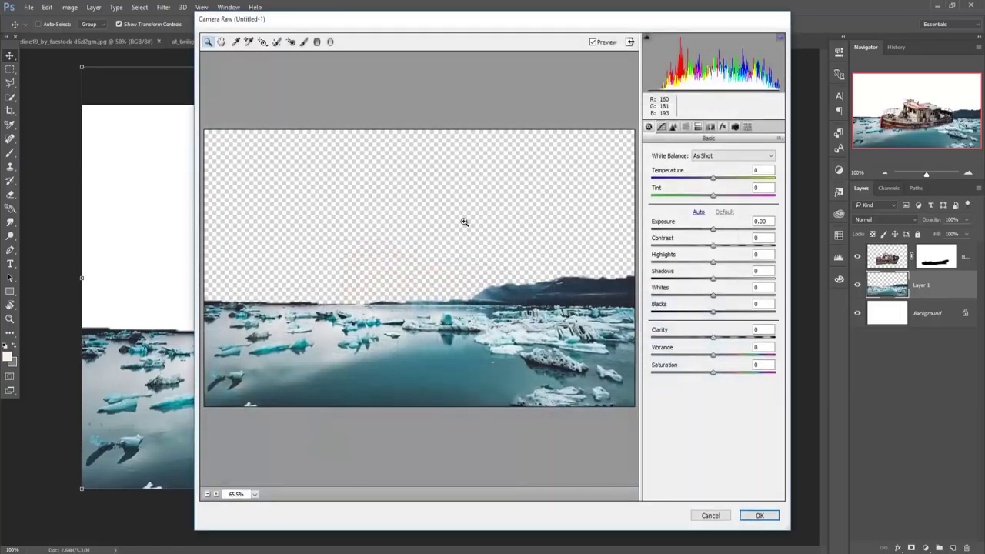
left_click_drag(713, 356, 700, 355)
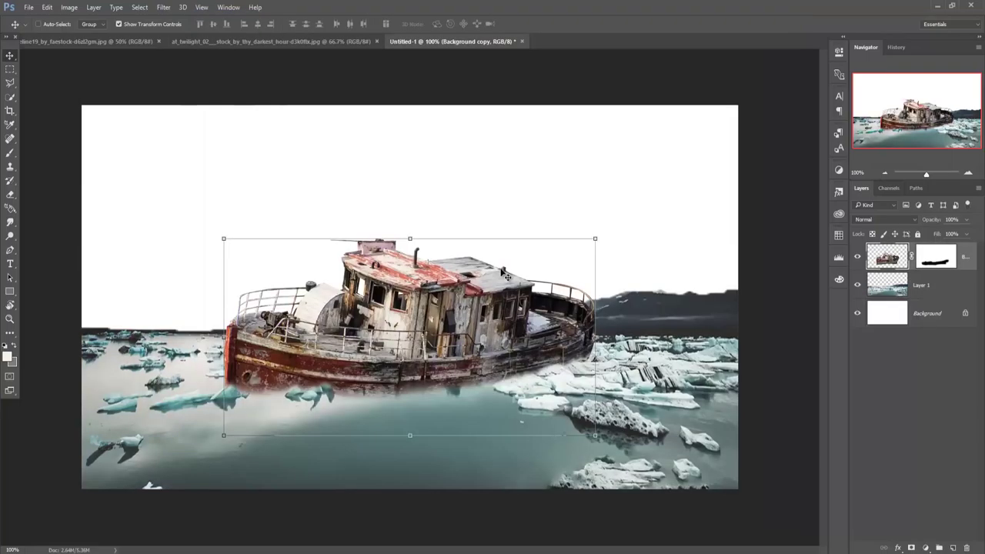
Step: Apply a Camera Raw Filter to the boat with Temperature -8, Vibrance -26 and Saturation -21
left_click(162, 7)
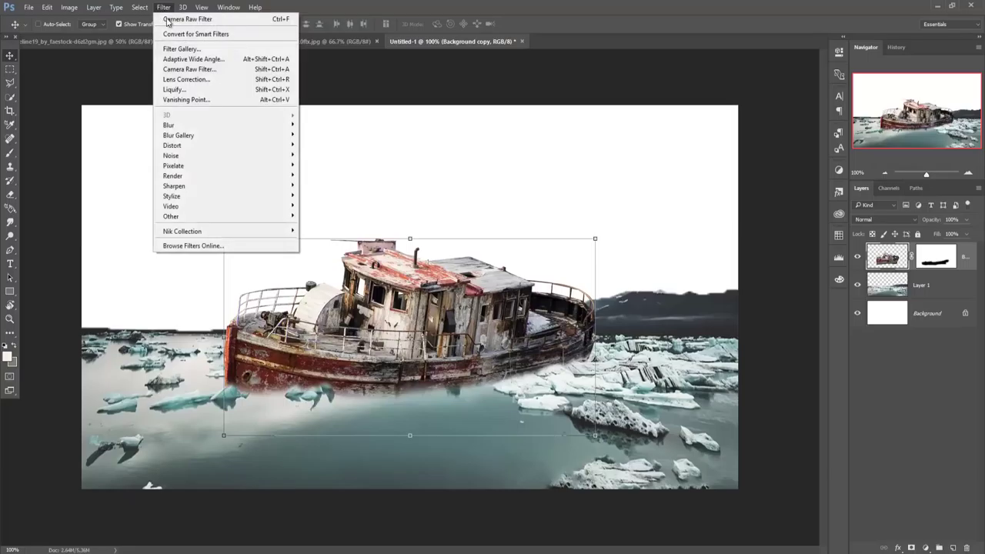
left_click(191, 70)
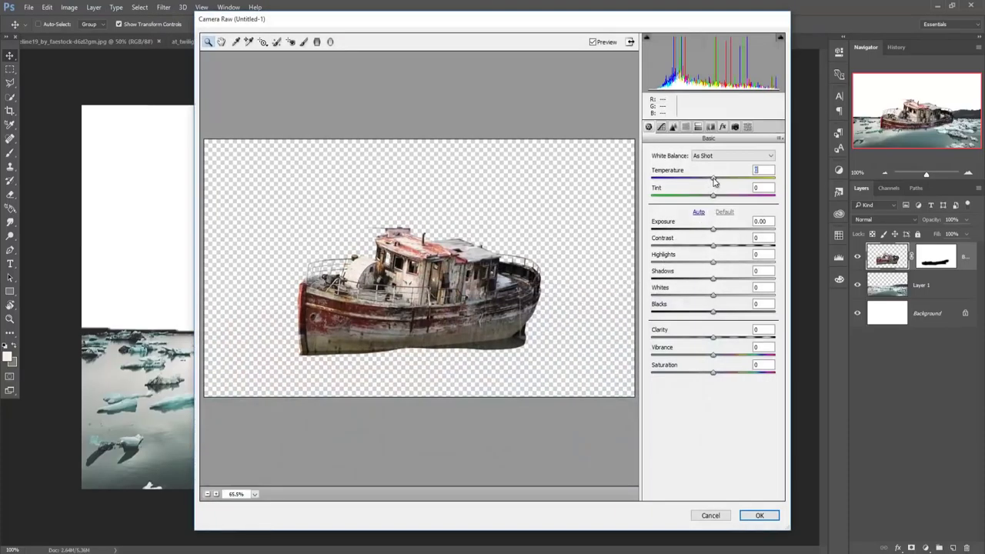
left_click_drag(714, 180, 709, 180)
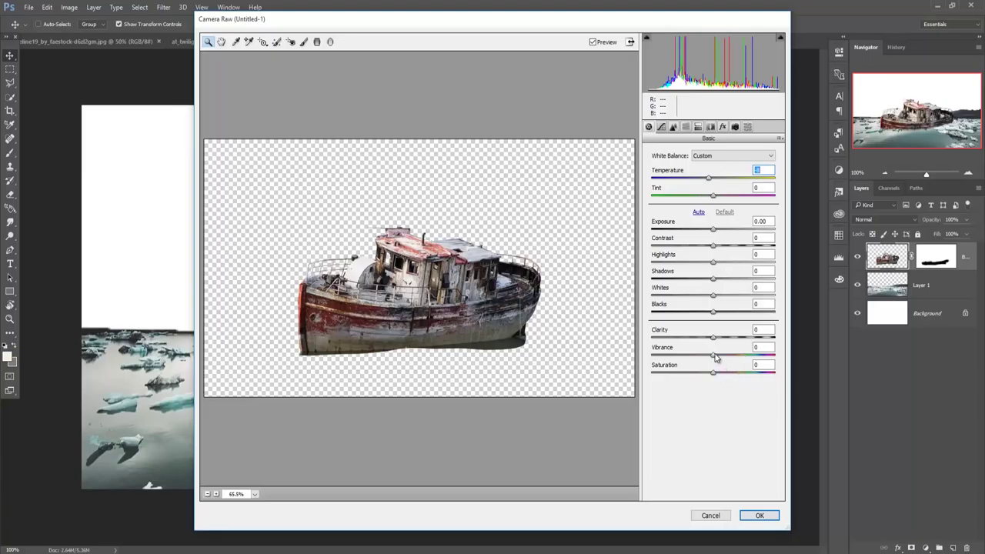
mouse_move(713, 356)
left_mouse_down()
mouse_move(701, 358)
mouse_move(700, 373)
left_mouse_up()
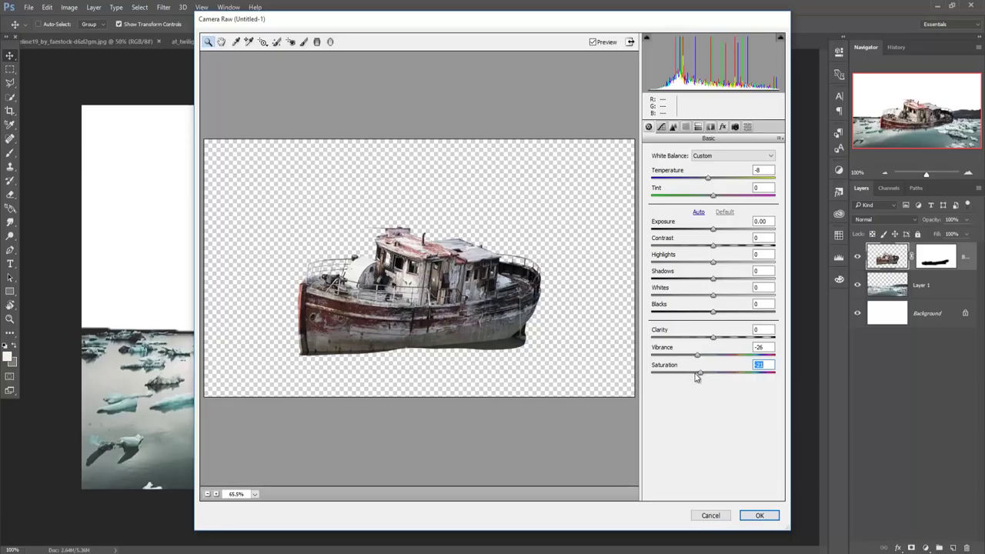
left_click(759, 516)
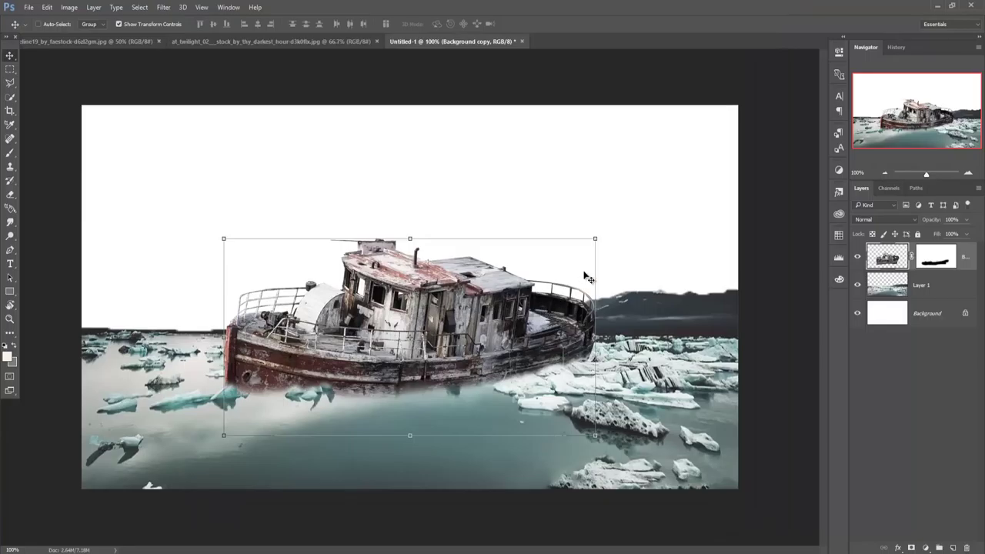
Step: Scale the boat down to about 77% and move it lower and left among the ice floes
left_click_drag(595, 241, 565, 285)
mouse_move(476, 296)
left_mouse_down()
mouse_move(477, 318)
mouse_move(472, 305)
left_mouse_up()
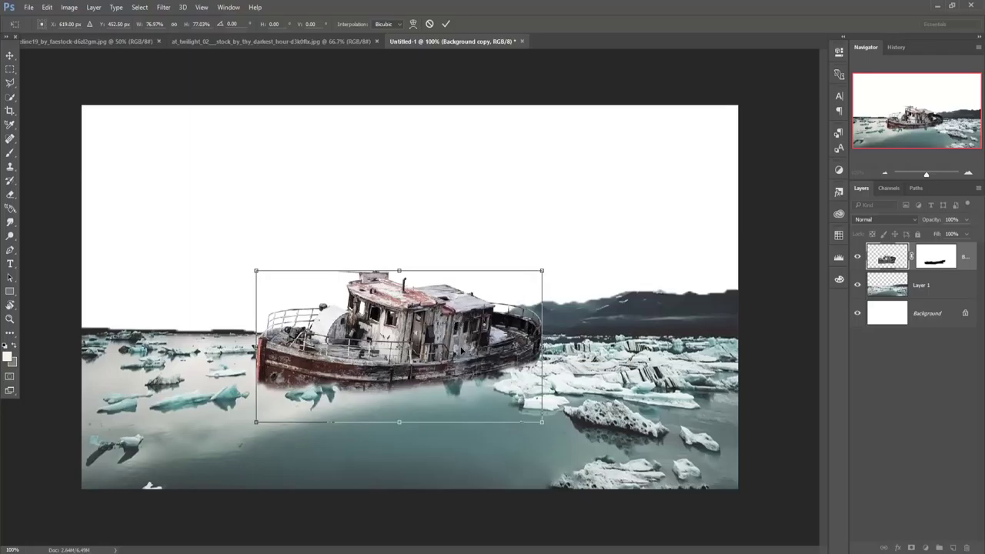
left_click_drag(514, 401, 508, 403)
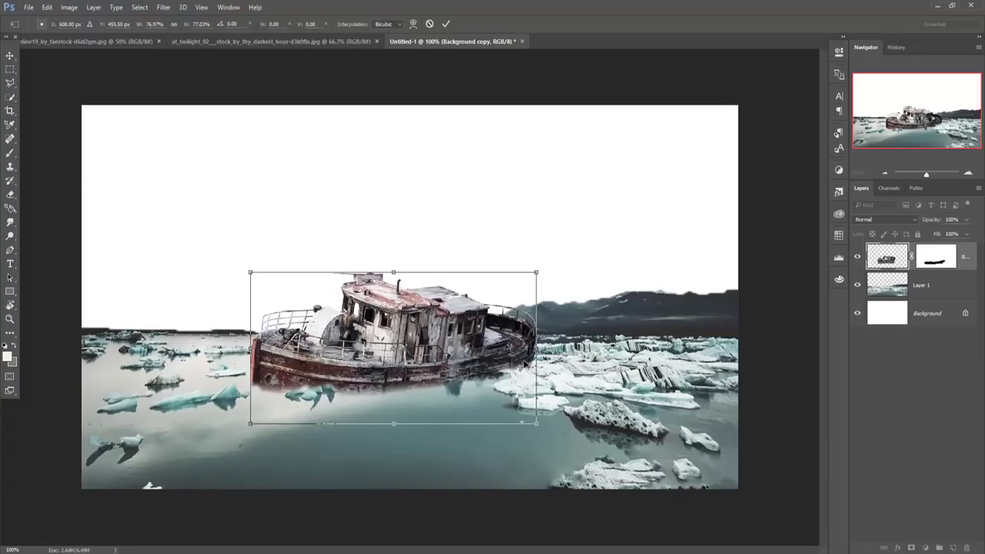
left_click_drag(467, 367, 445, 368)
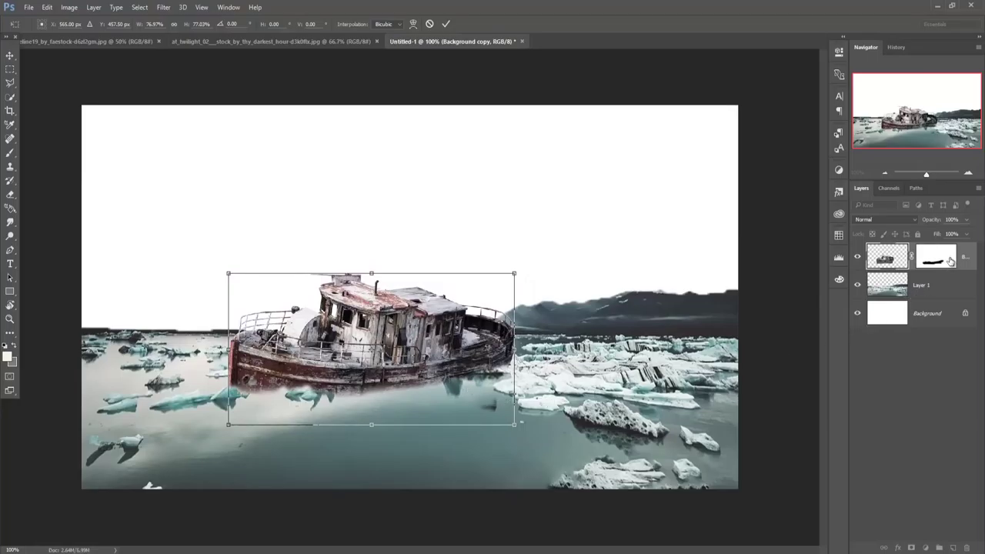
Step: Commit the boat's transform and target its layer mask with the Brush tool
left_click(11, 156)
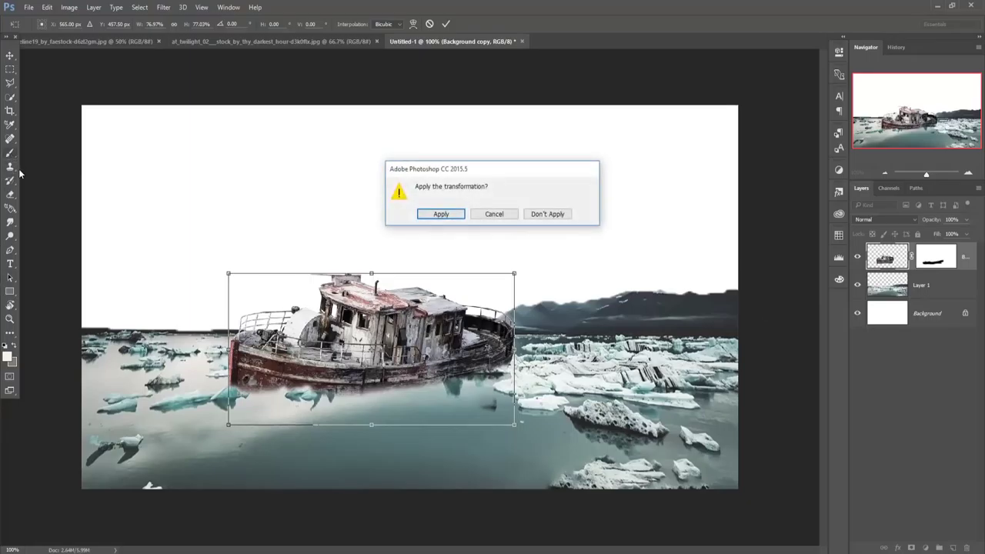
left_click(441, 213)
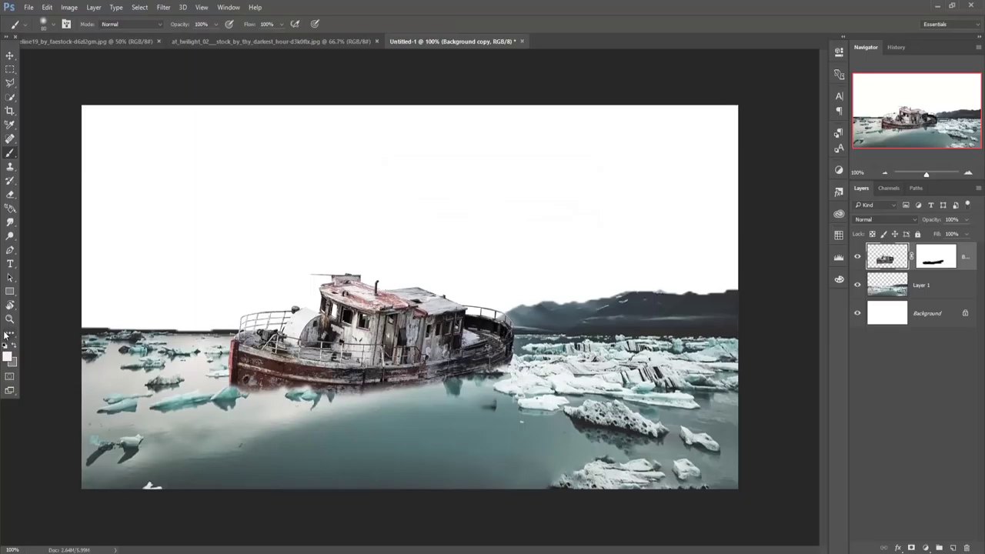
left_click(935, 257)
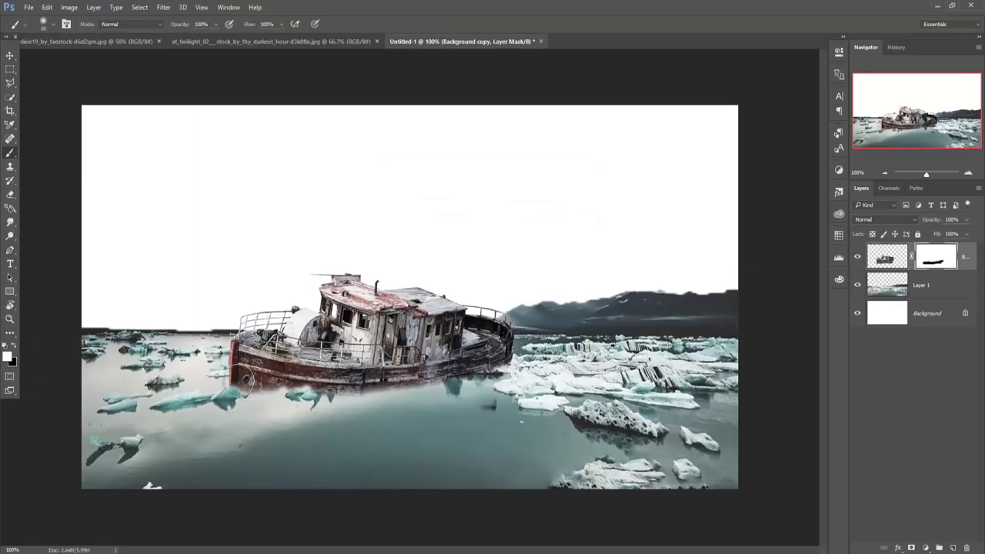
Step: Paint black on the boat's mask along the waterline to hide its lower hull
left_click_drag(250, 382, 545, 377)
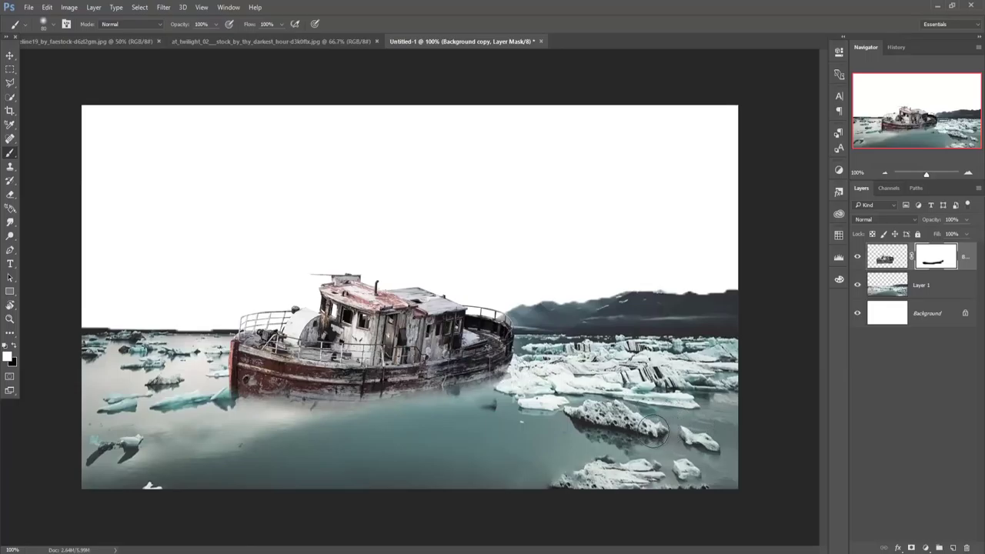
left_click(10, 55)
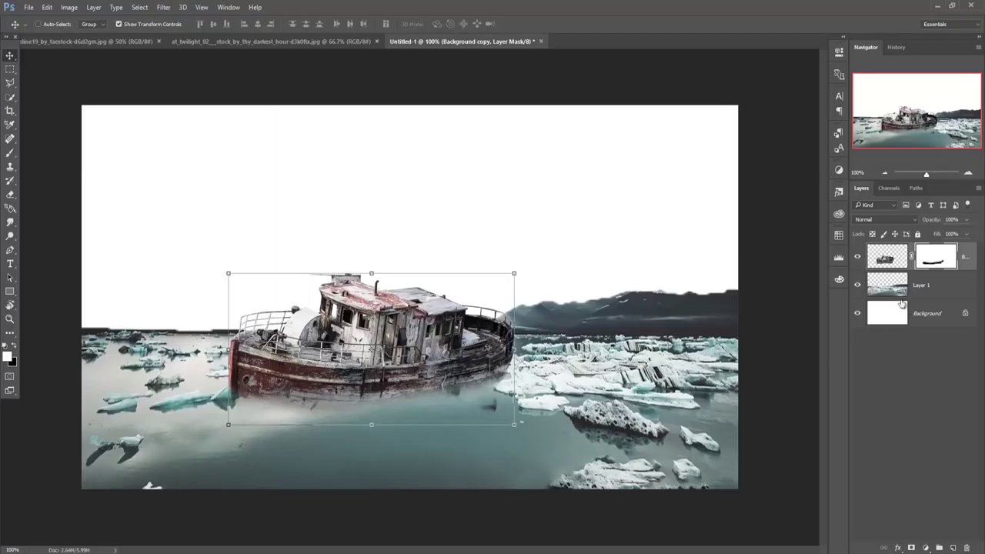
key("ctrl+2")
right_click(970, 262)
Step: Duplicate the boat layer as Background copy 2, flip it vertically and line it up under the hull
left_click(870, 138)
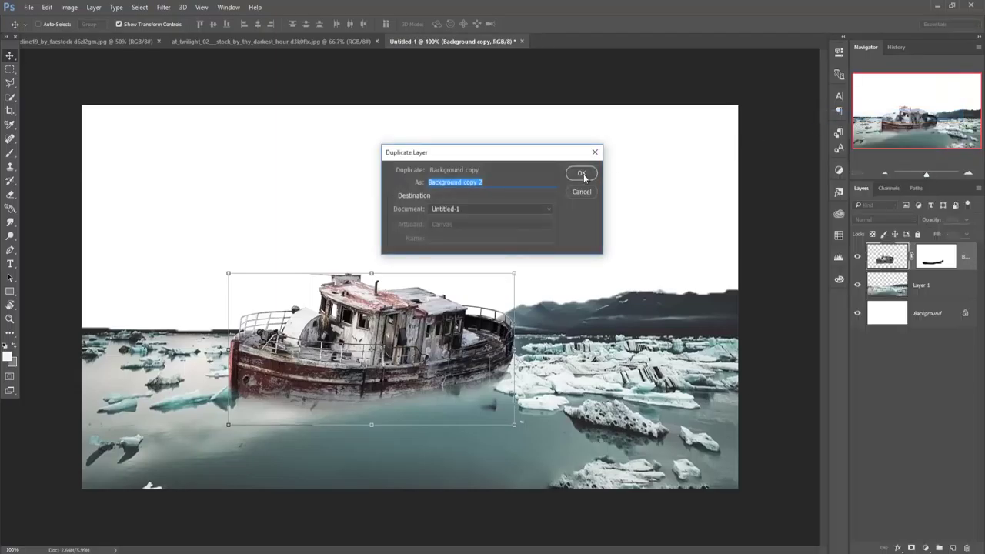
left_click(581, 174)
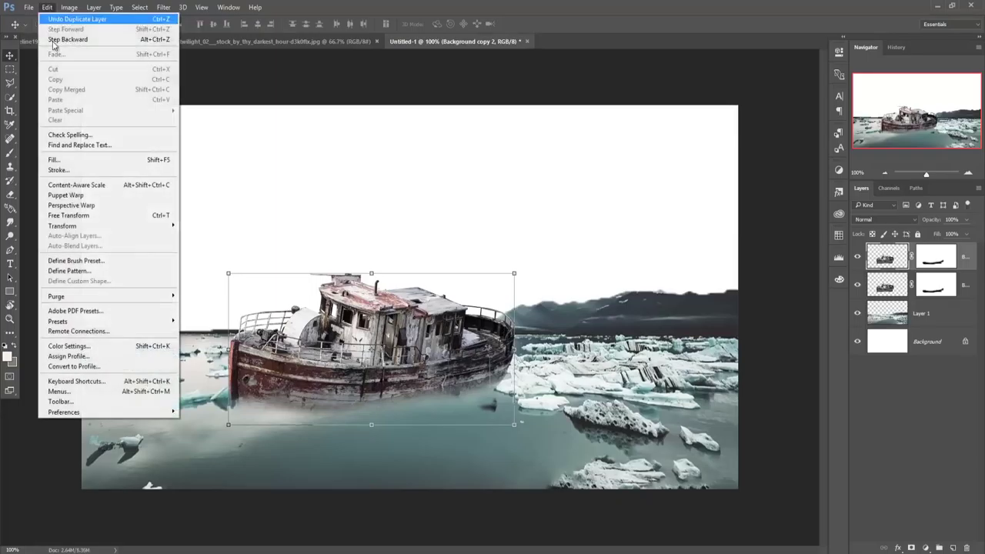
left_click(47, 8)
mouse_move(63, 226)
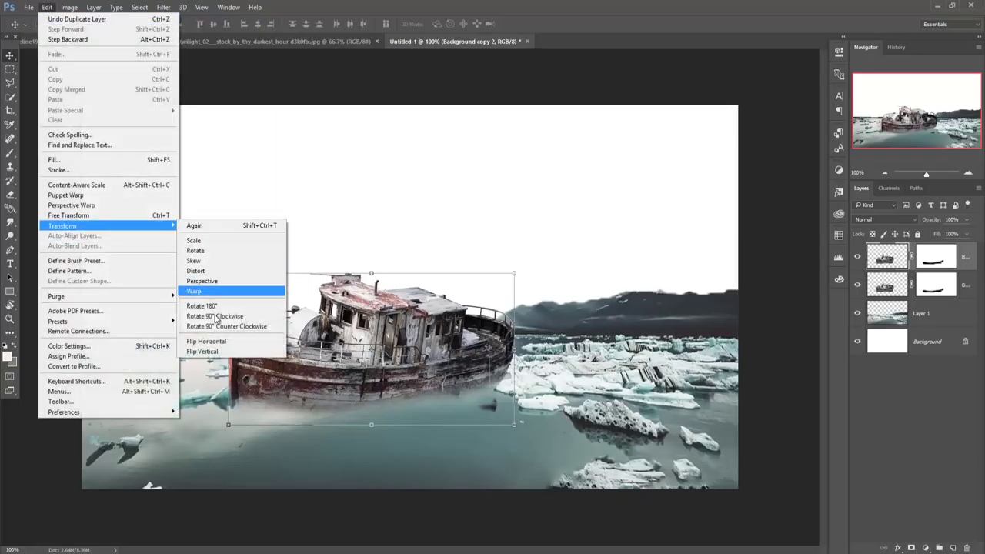
left_click(218, 353)
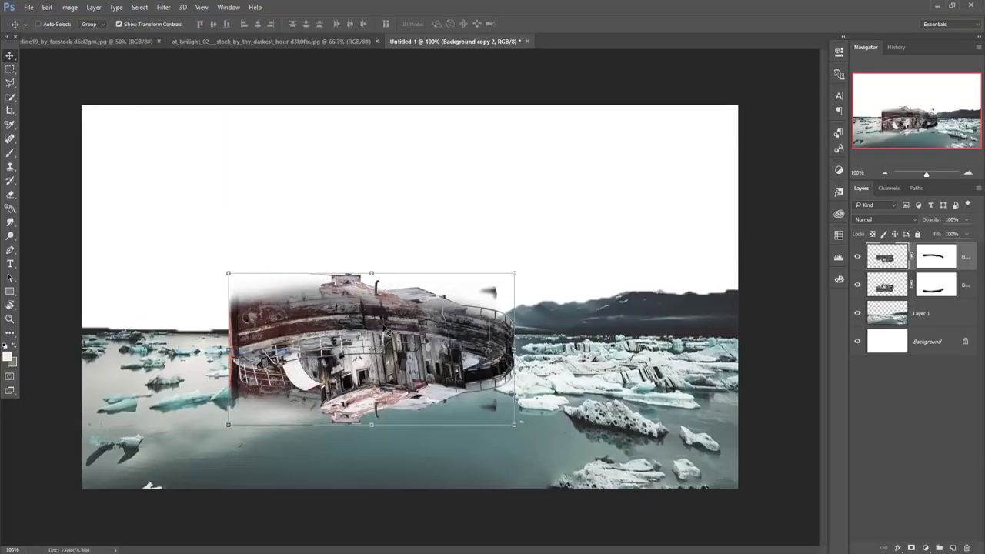
left_click_drag(379, 352, 382, 430)
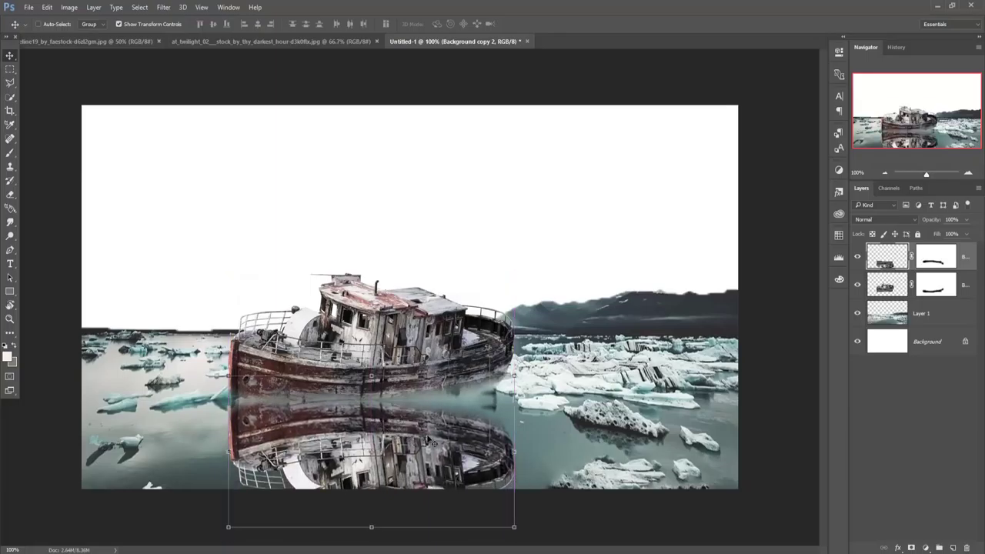
left_click_drag(500, 443, 500, 445)
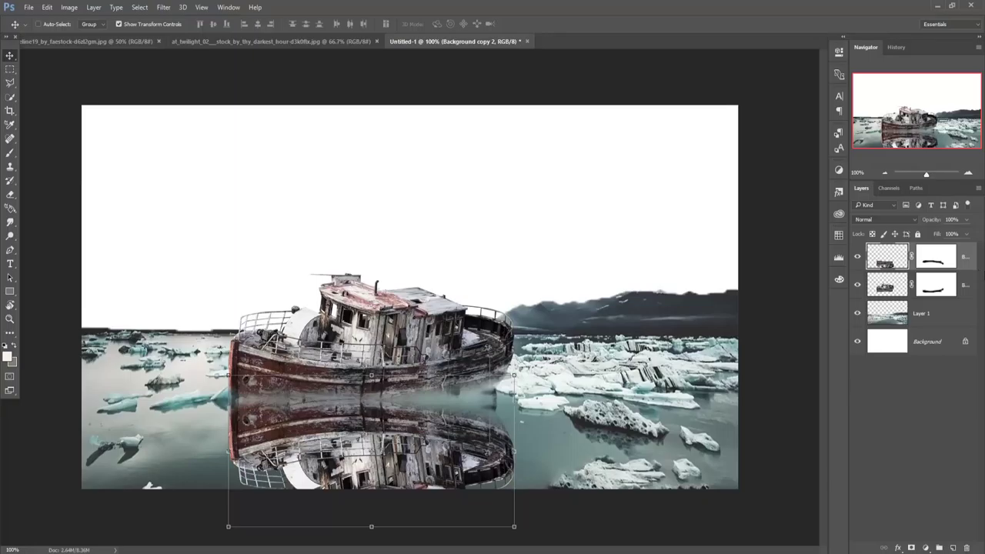
Step: Lower the reflection layer's opacity to about 24%
left_click(966, 220)
left_click_drag(949, 235, 934, 238)
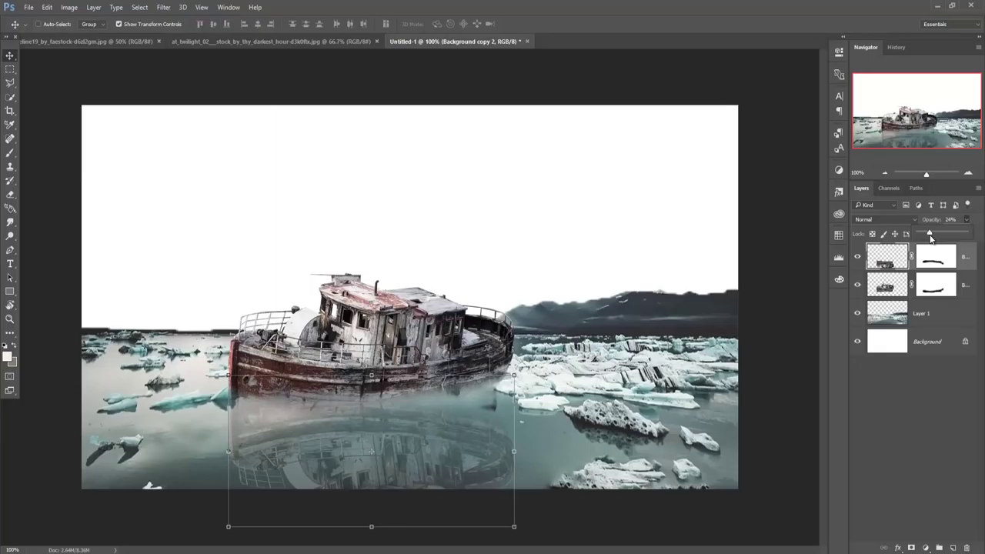
left_click_drag(928, 238, 930, 238)
key("b")
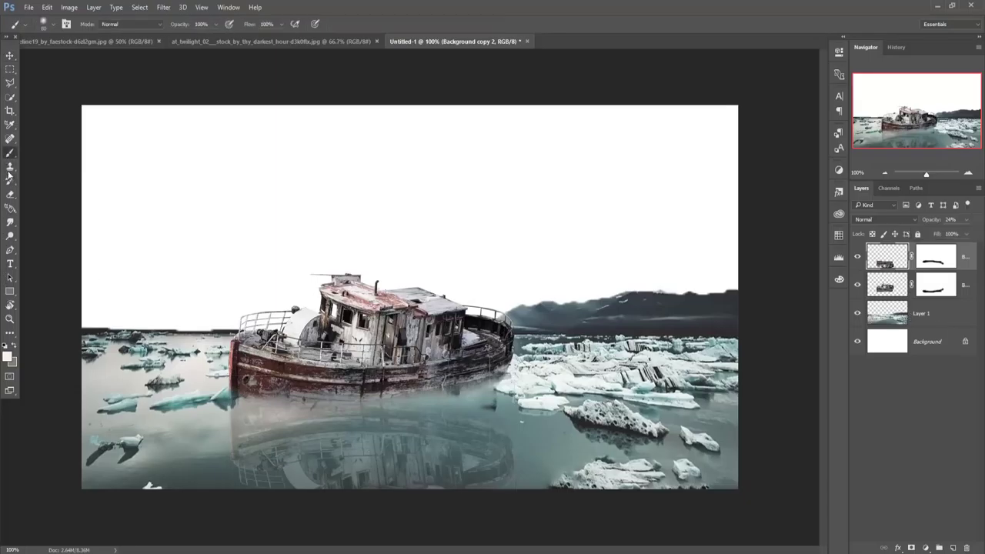
left_click(936, 262)
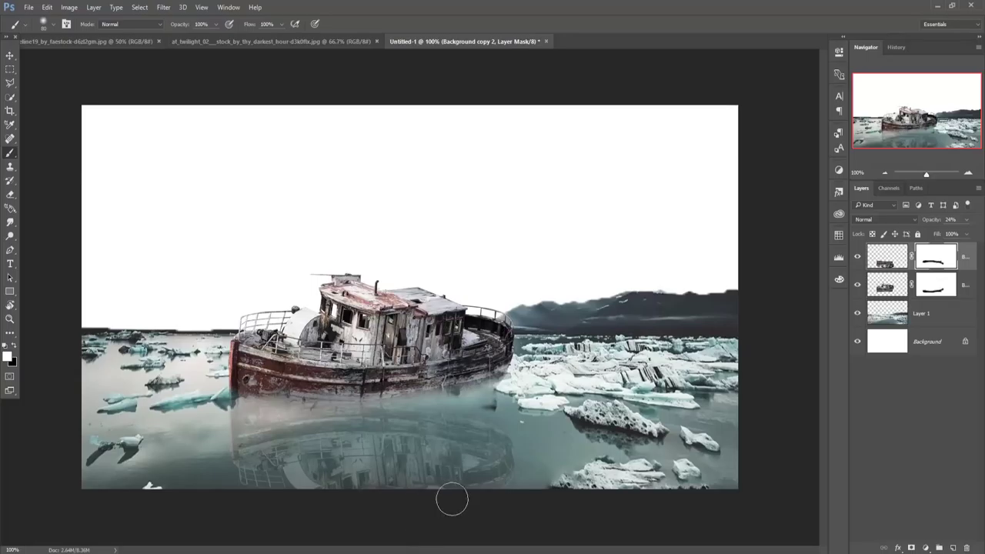
Step: Enlarge the brush to 150 and mask away the lower part of the boat's reflection
key("bracketright")
key("bracketright")
key("bracketright")
key("bracketright")
left_click_drag(165, 499, 545, 499)
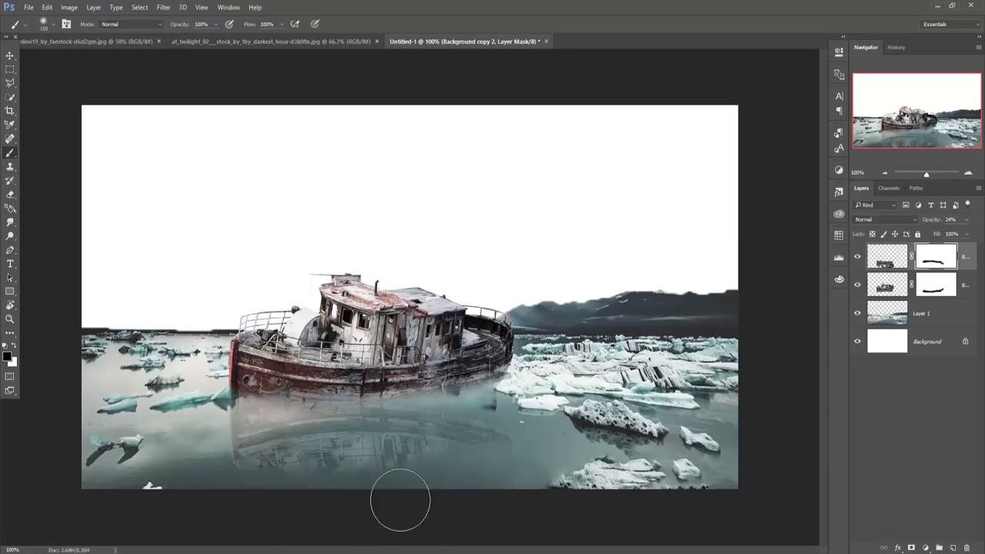
mouse_move(398, 501)
left_mouse_down()
mouse_move(252, 474)
mouse_move(682, 494)
mouse_move(352, 429)
left_mouse_up()
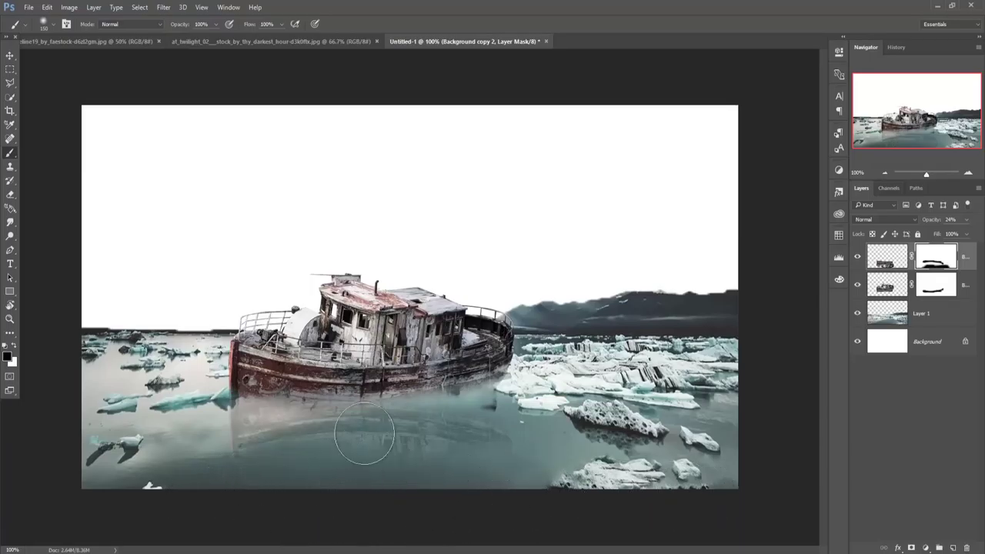
left_click(10, 56)
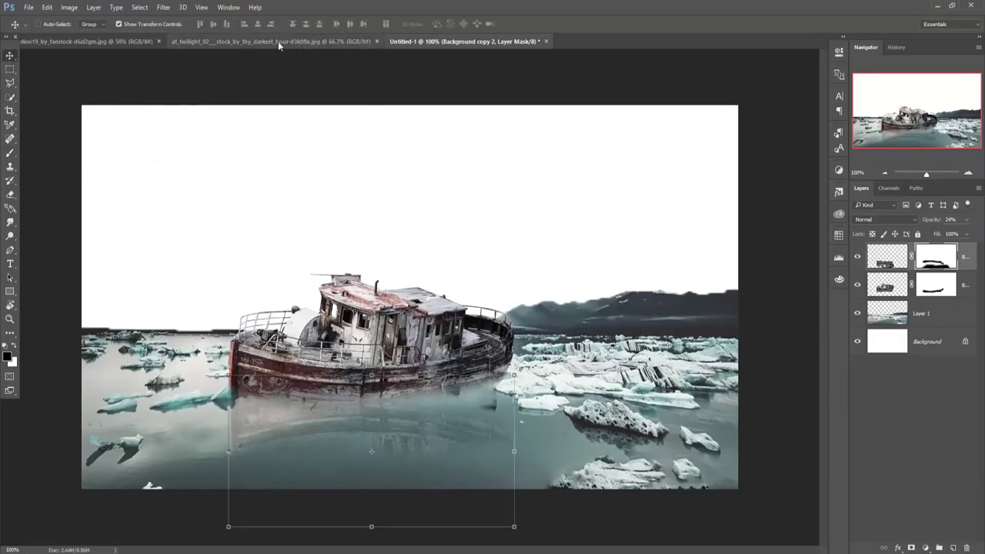
left_click(102, 41)
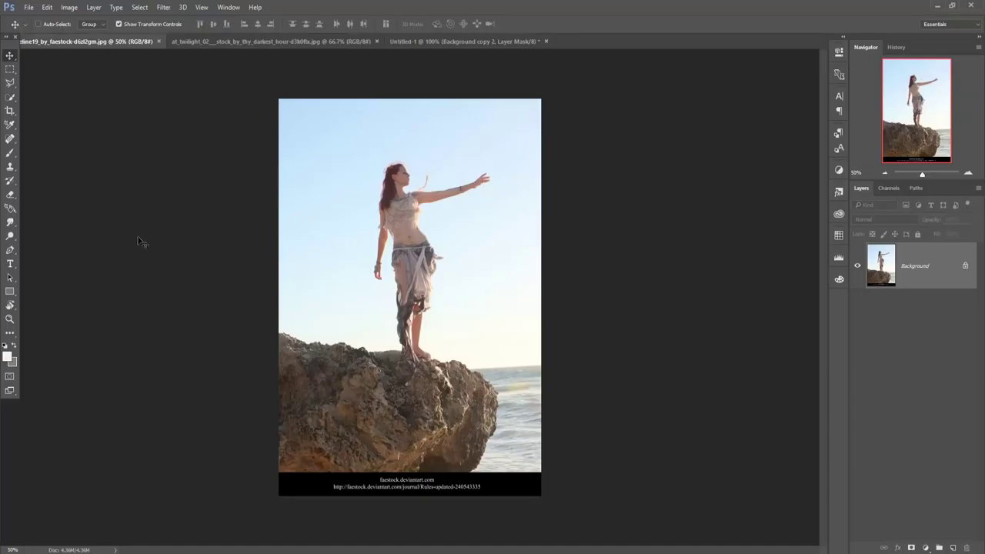
Step: With the Pen tool, start the path at the skirt and trace up its left edge
left_click(10, 250)
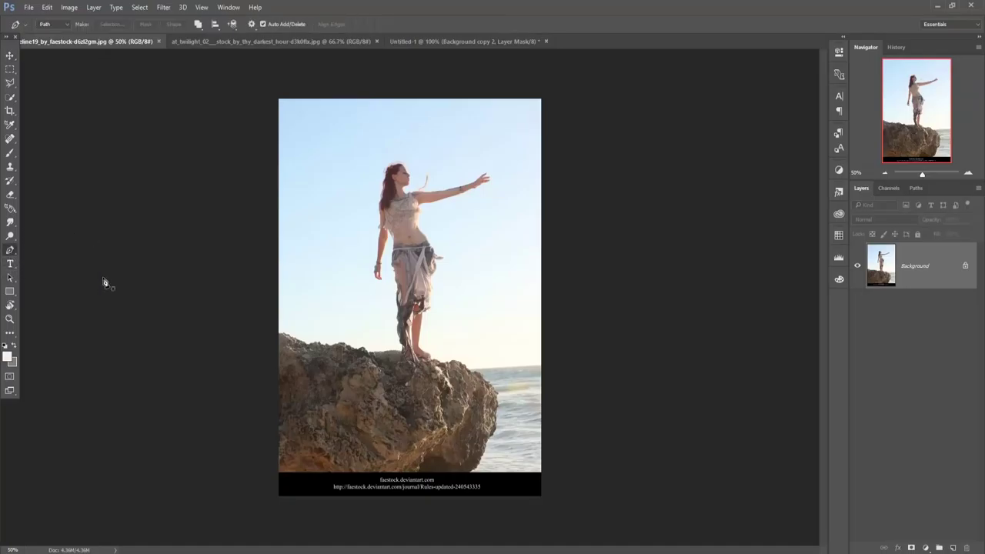
scroll(423, 296, "up", 2)
scroll(424, 297, "up", 2)
scroll(438, 188, "down", 3)
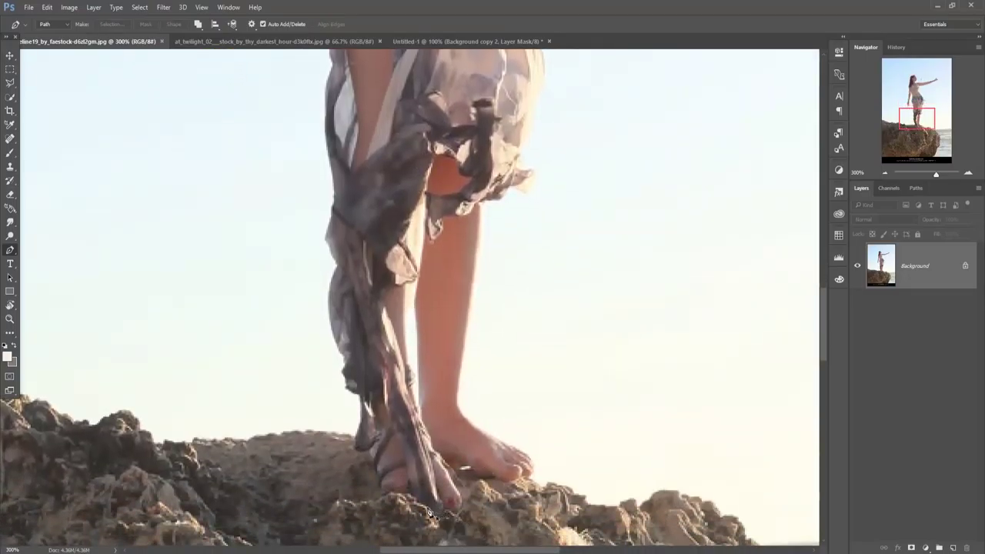
left_click(404, 505)
left_click(363, 450)
left_click(334, 283)
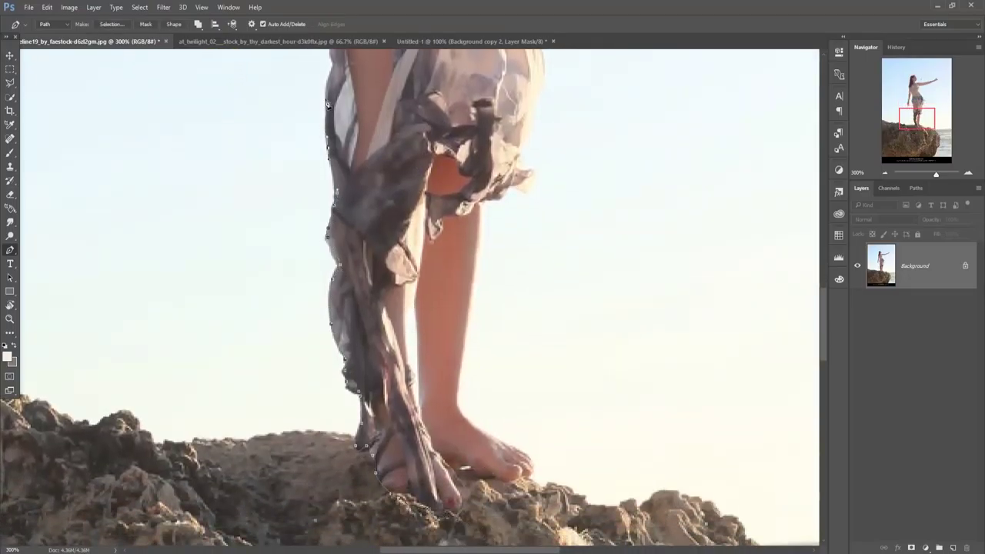
left_click(336, 202)
left_click(328, 61)
Step: Continue the path along the arm's outer edge and up the left side of the hair
scroll(392, 315, "up", 5)
scroll(361, 186, "up", 5)
left_click(377, 308)
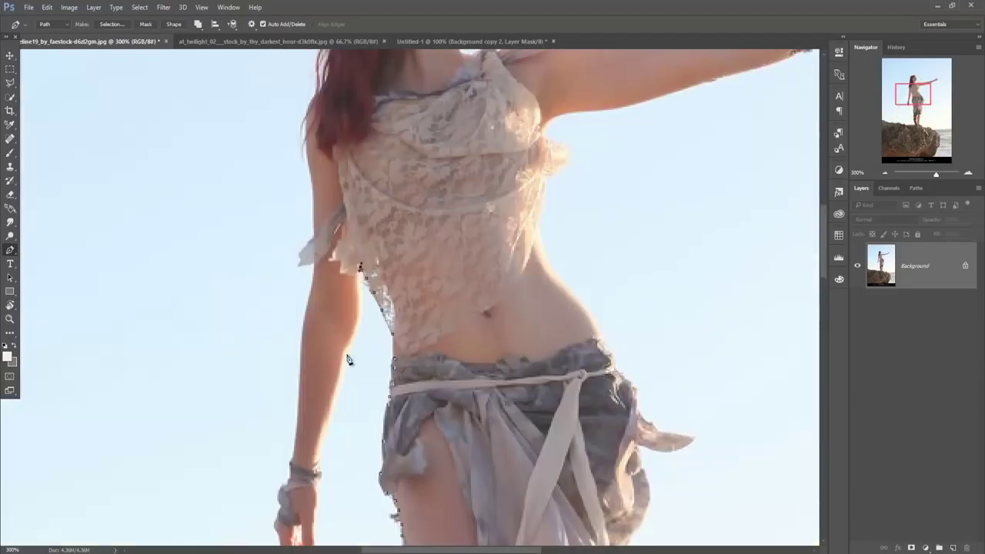
left_click(347, 356)
left_click(319, 462)
scroll(290, 327, "up", 2)
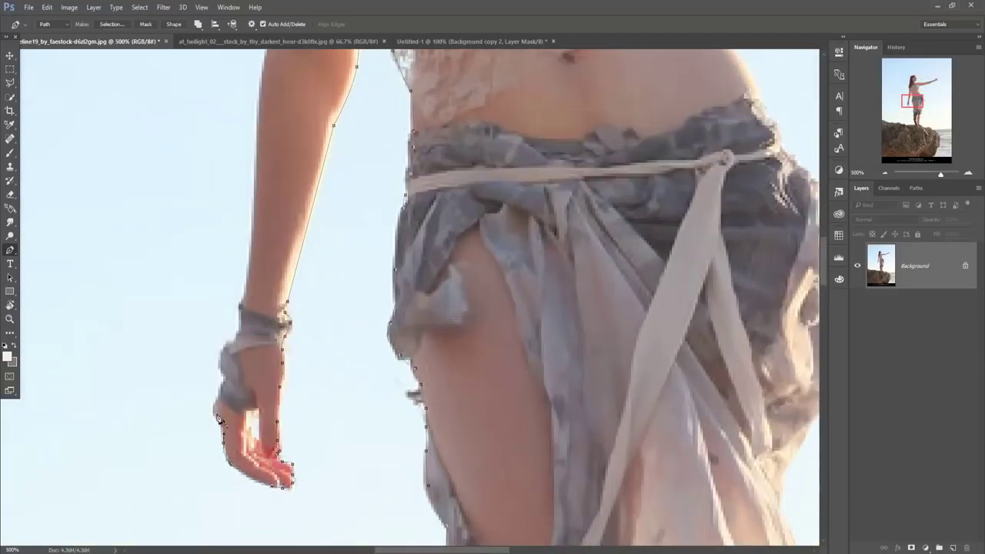
scroll(313, 319, "up", 5)
left_click(306, 193)
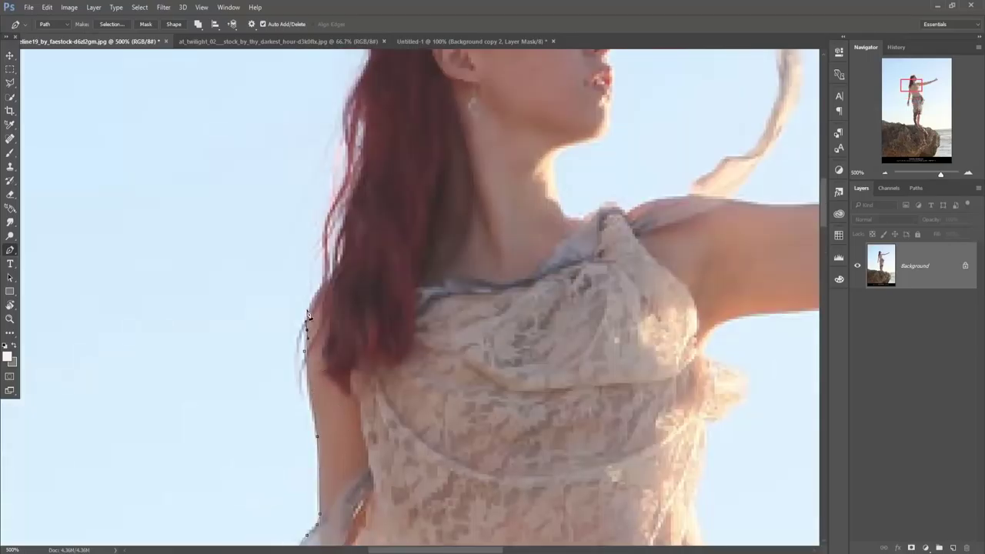
scroll(307, 154, "up", 3)
left_click(323, 293)
scroll(323, 292, "up", 3)
left_click(357, 273)
Step: Trace over the top of the hair and down the face profile to the lips and chin
left_click(419, 106)
left_click(554, 79)
left_click_drag(573, 88, 392, 131)
left_click(427, 181)
left_click(427, 206)
left_click(446, 225)
left_click_drag(436, 218, 381, 147)
left_click(387, 200)
left_click(374, 249)
Step: Trace along the neck, scarf edge and the arm's top edge around the bracelet
left_click(329, 264)
left_click(330, 308)
left_click(410, 326)
left_click(500, 277)
left_click(550, 192)
left_click(562, 119)
left_click(573, 200)
left_click(600, 315)
left_click_drag(800, 300, 283, 364)
left_click(243, 366)
left_click_drag(351, 340, 362, 341)
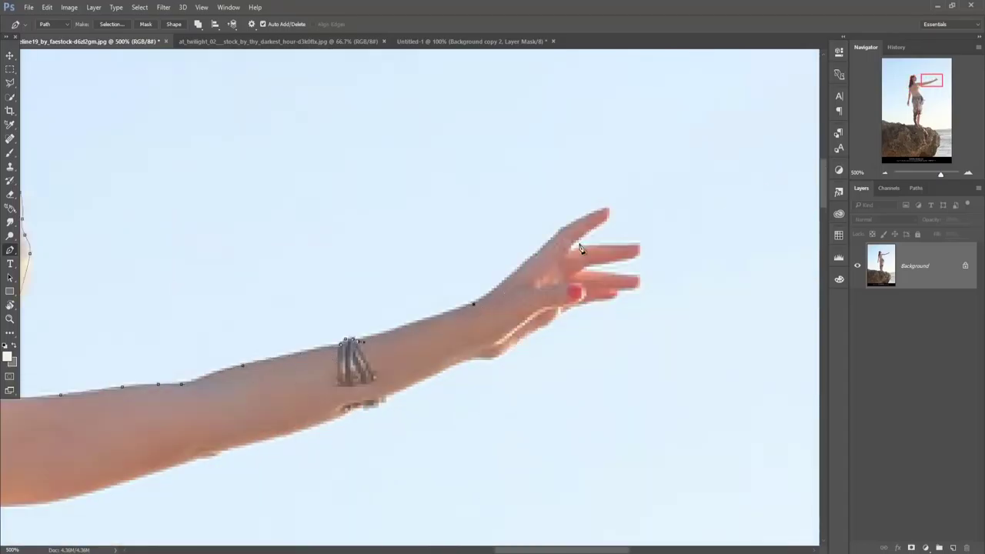
Step: Trace around the fingers and back along the hand and the arm's lower edge
left_click(604, 215)
left_click(639, 251)
left_click(637, 287)
left_click(521, 338)
left_click(388, 402)
left_click_drag(368, 412, 558, 237)
left_click(389, 283)
left_click(256, 317)
left_click(133, 351)
left_click_drag(143, 394, 231, 104)
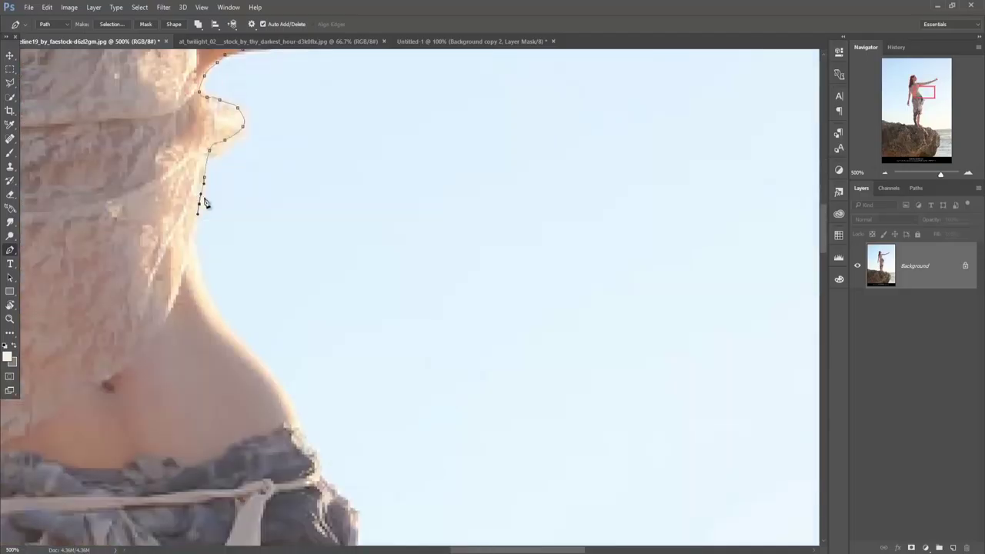
Step: Trace down the waist and along the skirt and hanging cloth edge
left_click(262, 368)
left_click(286, 390)
left_click(316, 462)
left_click_drag(293, 416, 284, 229)
left_click(352, 422)
left_click_drag(354, 431, 362, 123)
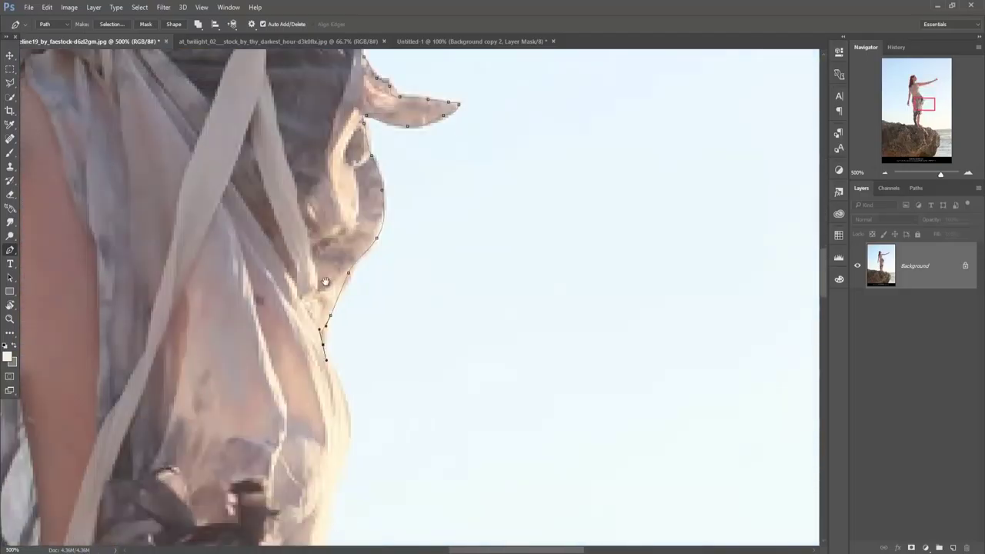
left_click(309, 398)
left_click_drag(314, 406, 308, 108)
Step: Trace down the leg and around the foot and toes, then choose Make Selection
left_click(281, 431)
left_click_drag(282, 431, 292, 277)
left_click(319, 383)
left_click(394, 423)
left_click(422, 462)
left_click_drag(365, 480, 271, 537)
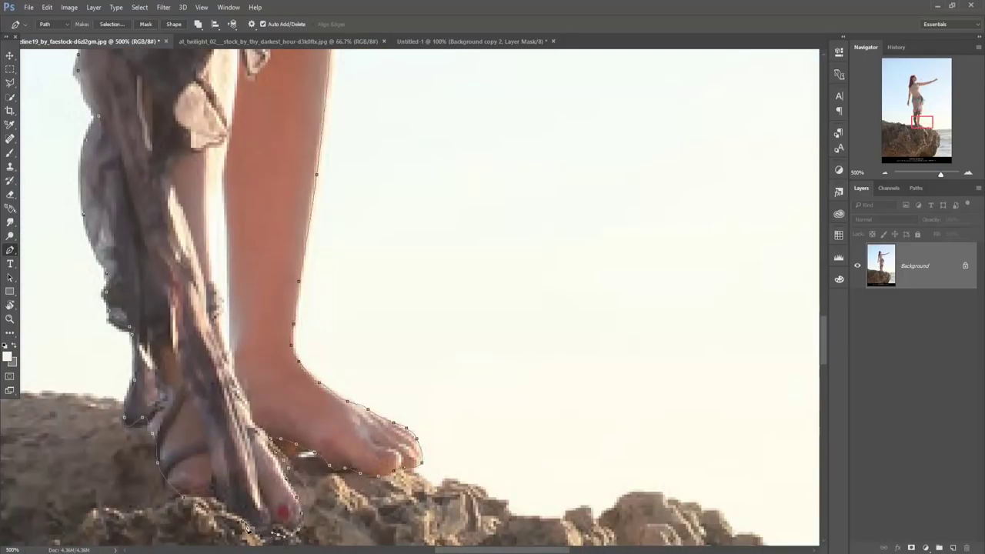
right_click(178, 254)
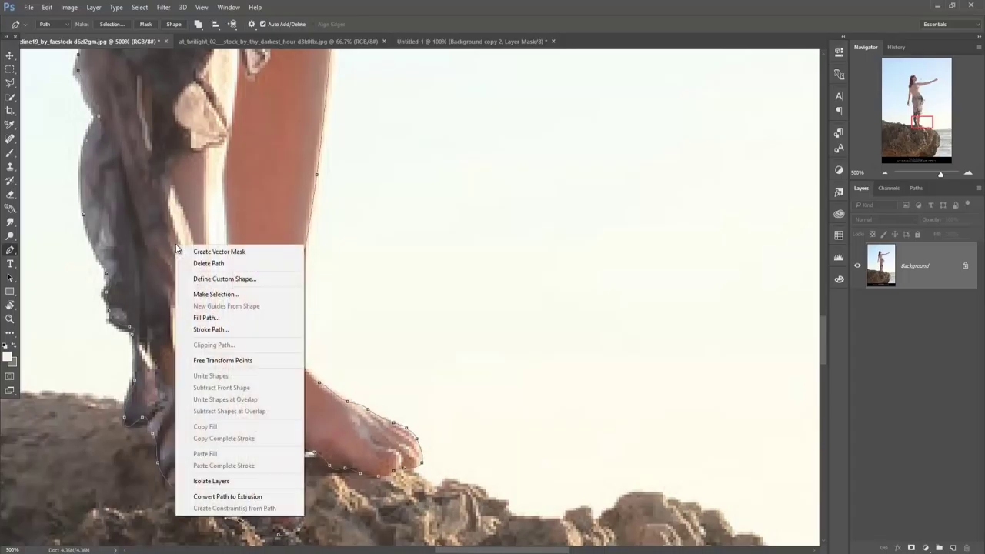
left_click(239, 293)
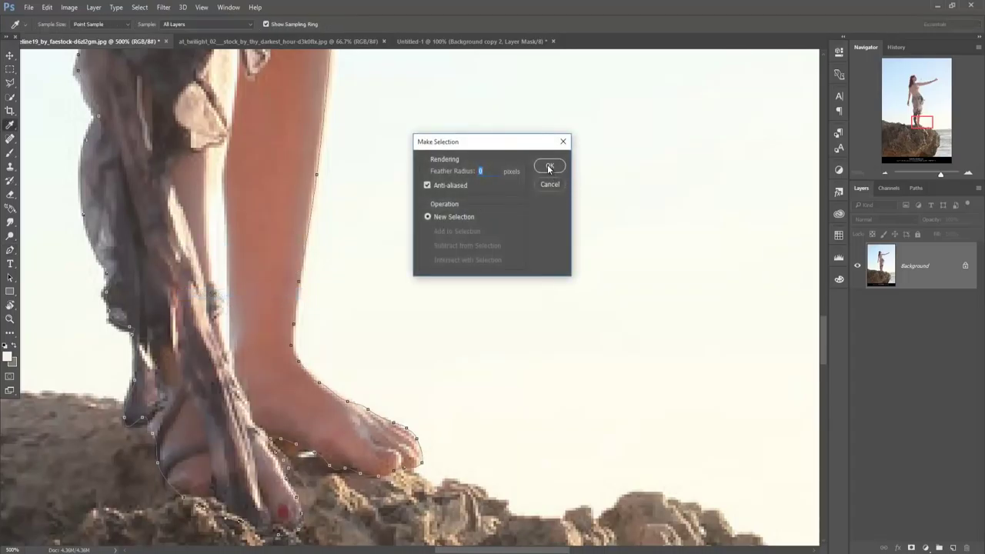
Step: Turn the path into a 0-feather selection and output it via Select and Mask to a New Layer
left_click(549, 167)
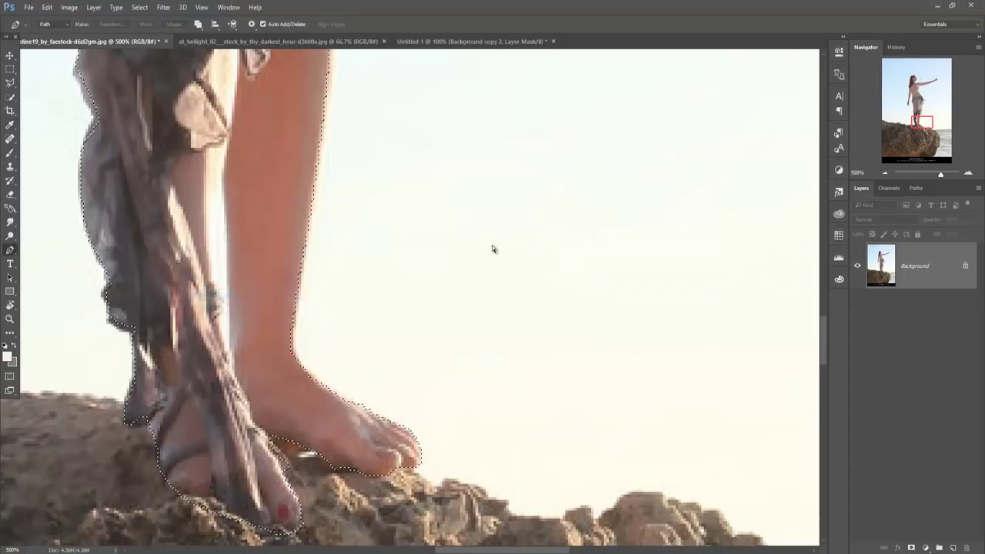
key("ctrl+0")
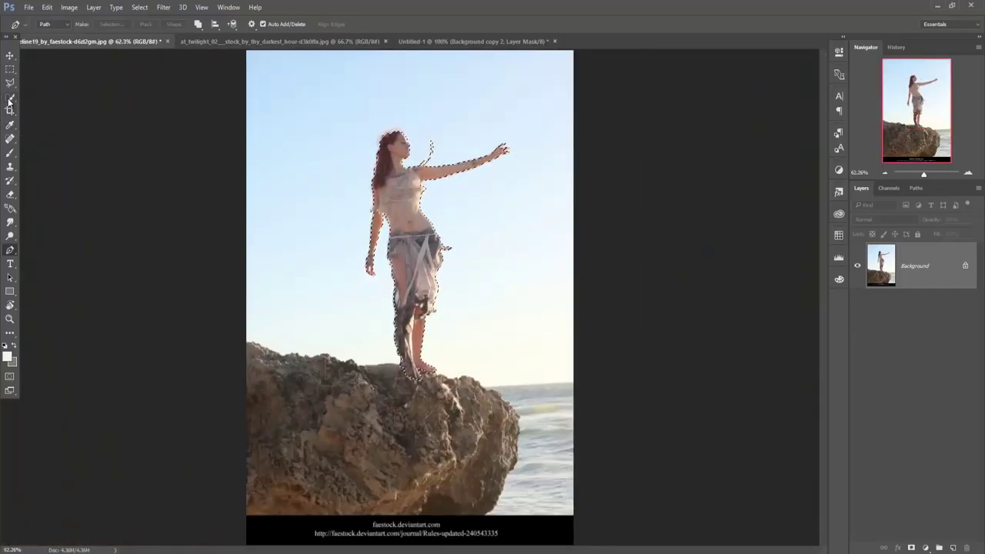
left_click(9, 98)
left_click(220, 24)
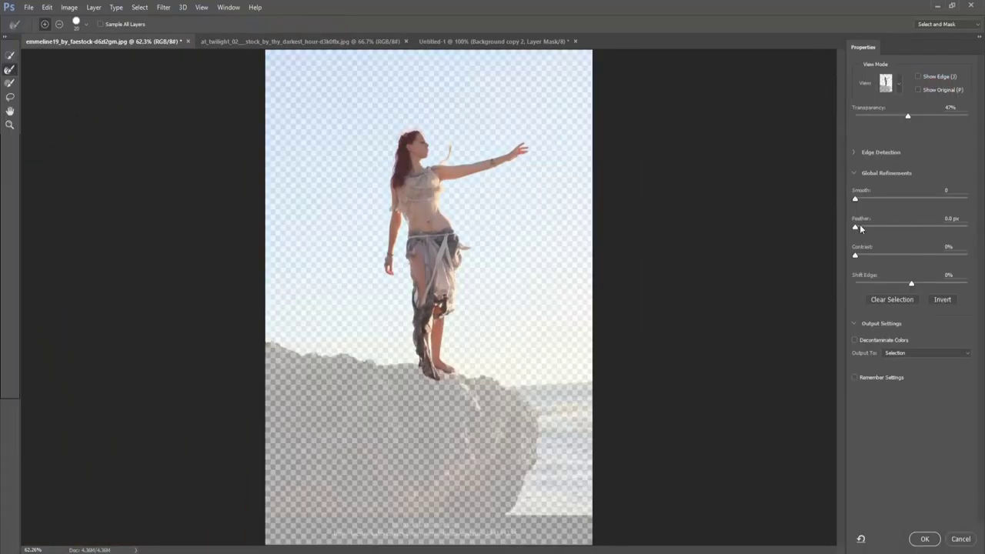
left_click(920, 353)
left_click(916, 377)
left_click(925, 538)
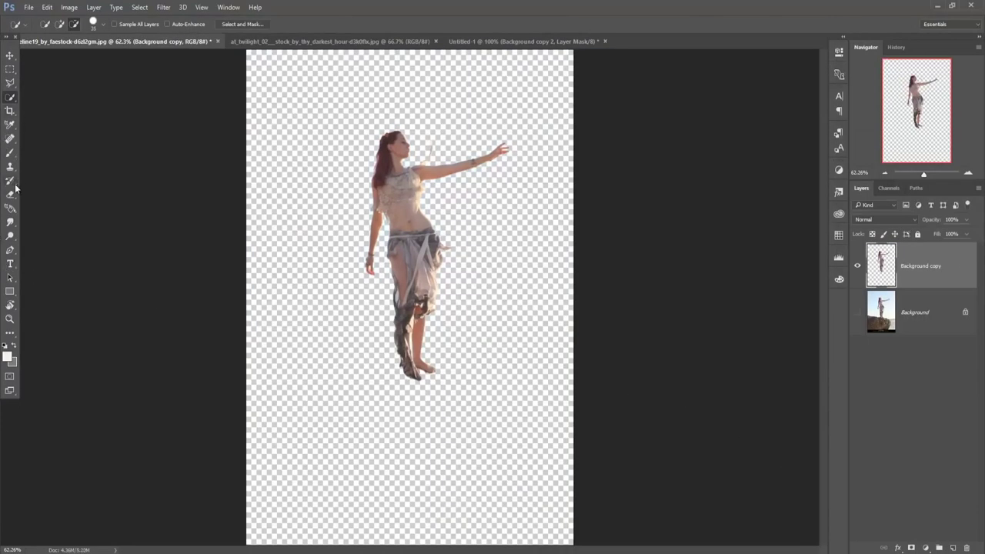
Step: Zoom in on the feet and trace the gap between the lower leg and draped fabric
left_click(9, 252)
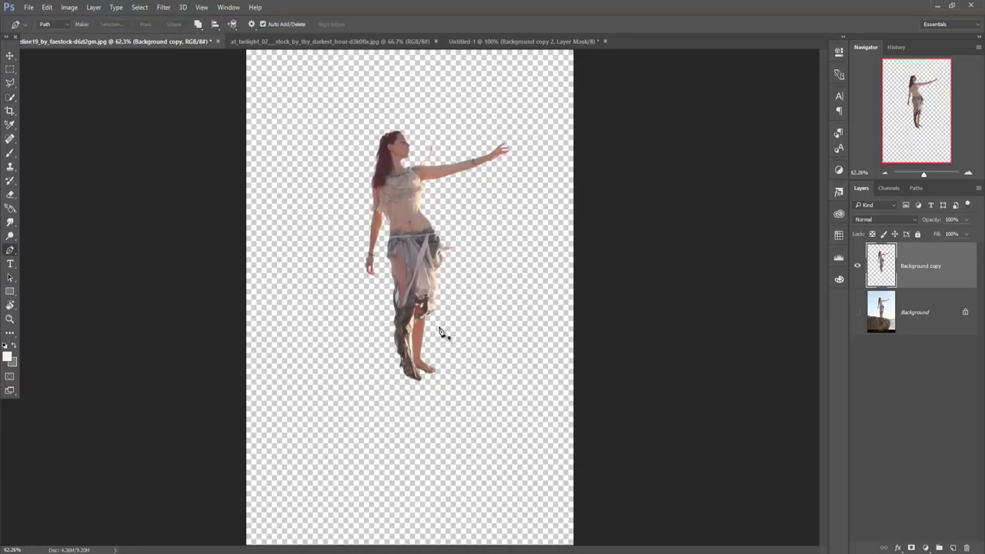
scroll(424, 336, "up", 6)
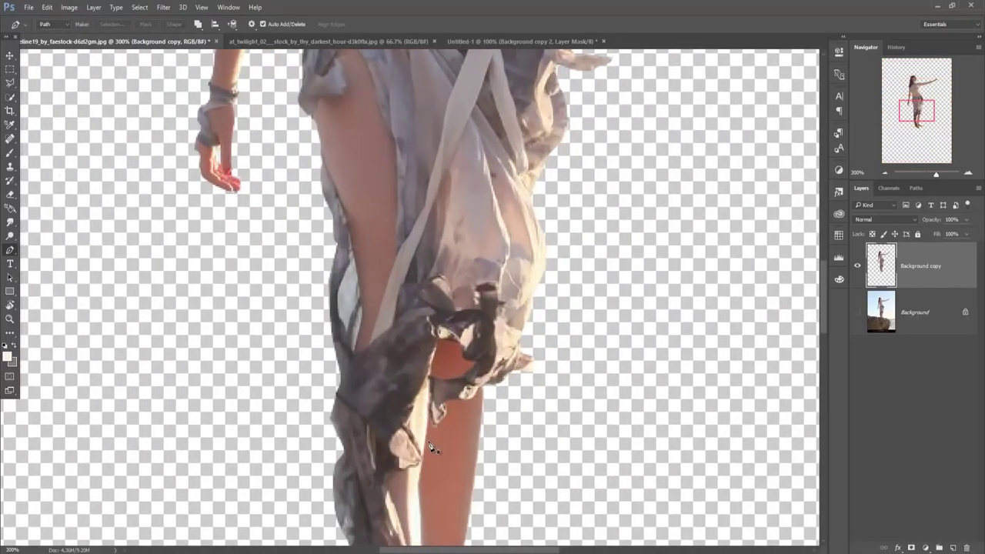
left_click_drag(416, 397, 402, 288)
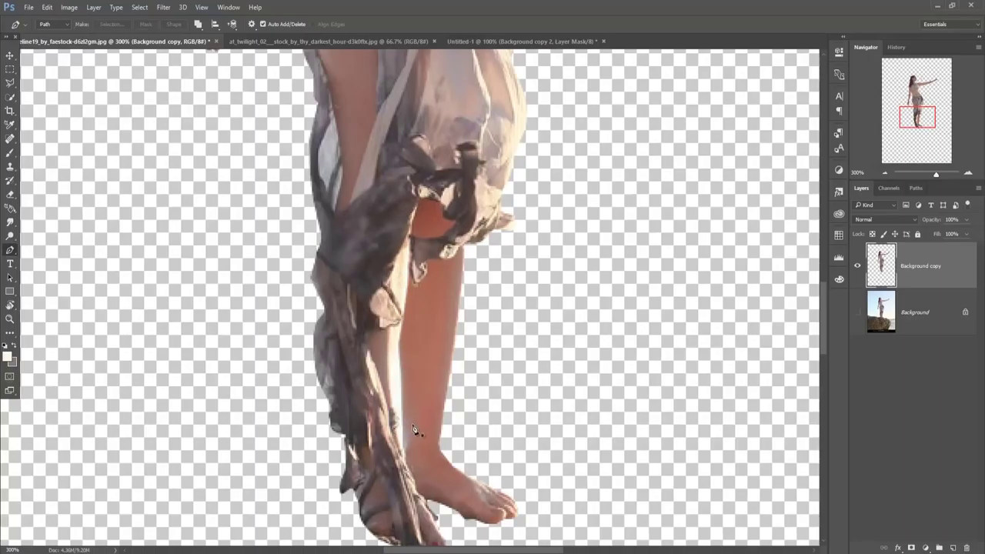
left_click(399, 446)
left_click(392, 274)
left_click(408, 246)
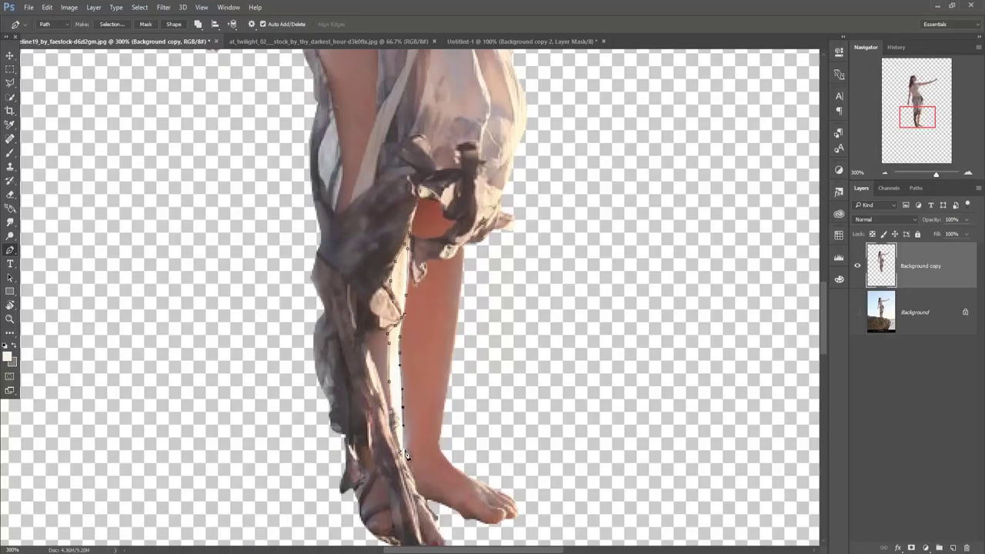
Step: Convert the gap outline to a selection, delete that background, and deselect
right_click(399, 422)
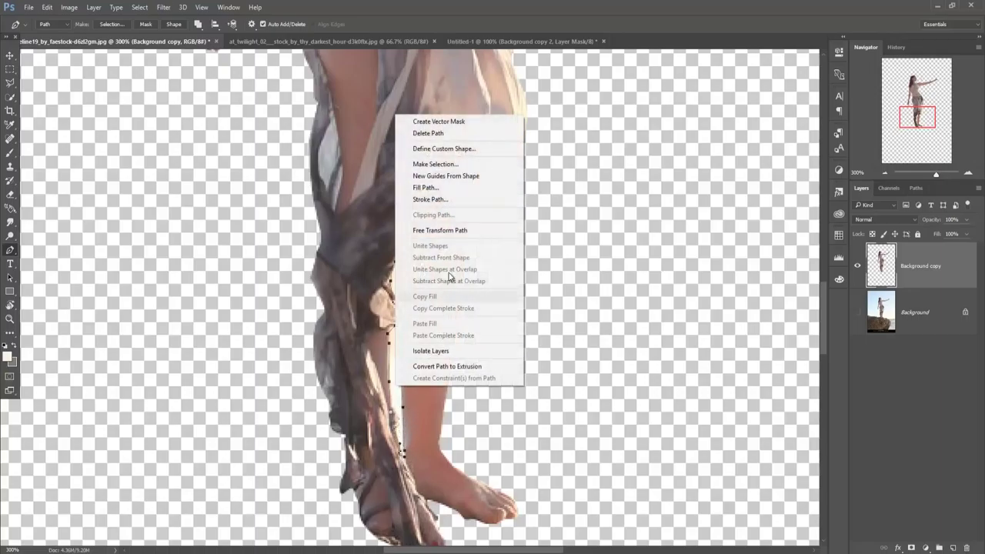
left_click(454, 177)
left_click(546, 166)
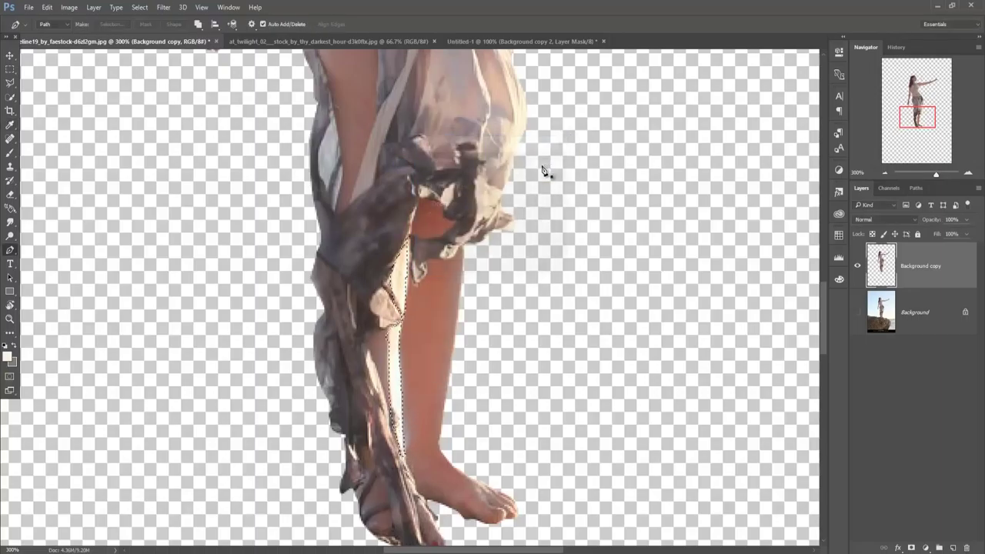
left_click(140, 8)
left_click(150, 29)
Step: Move the woman's cutout layer into the Untitled-1 composite and close her original document
key("v")
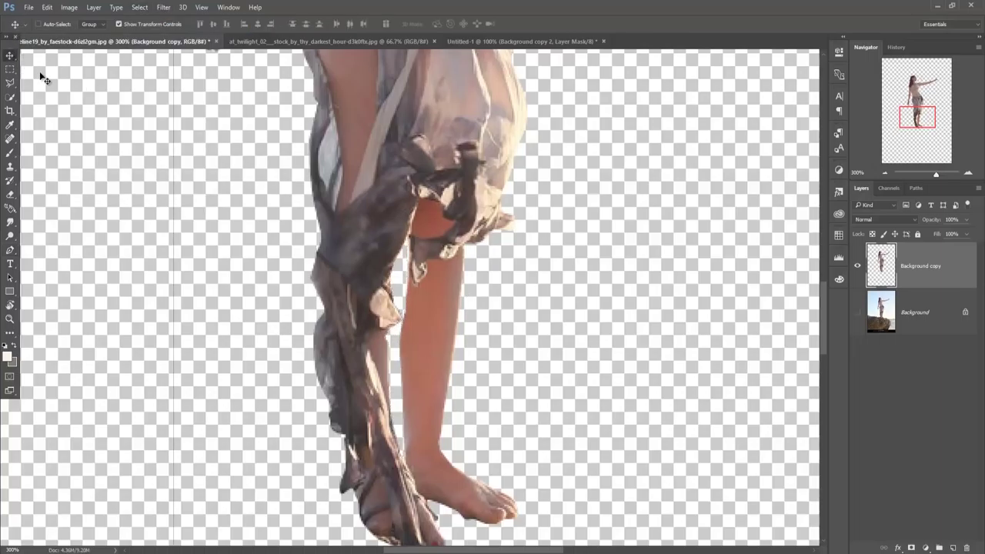
key("ctrl+0")
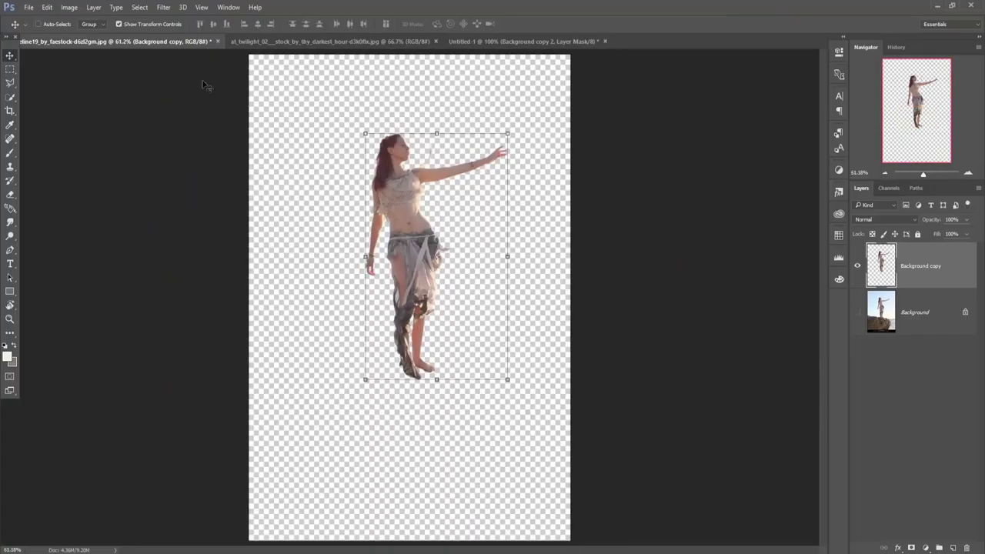
mouse_move(166, 45)
left_mouse_down()
mouse_move(166, 88)
mouse_move(694, 133)
left_mouse_up()
left_click_drag(709, 280, 411, 302)
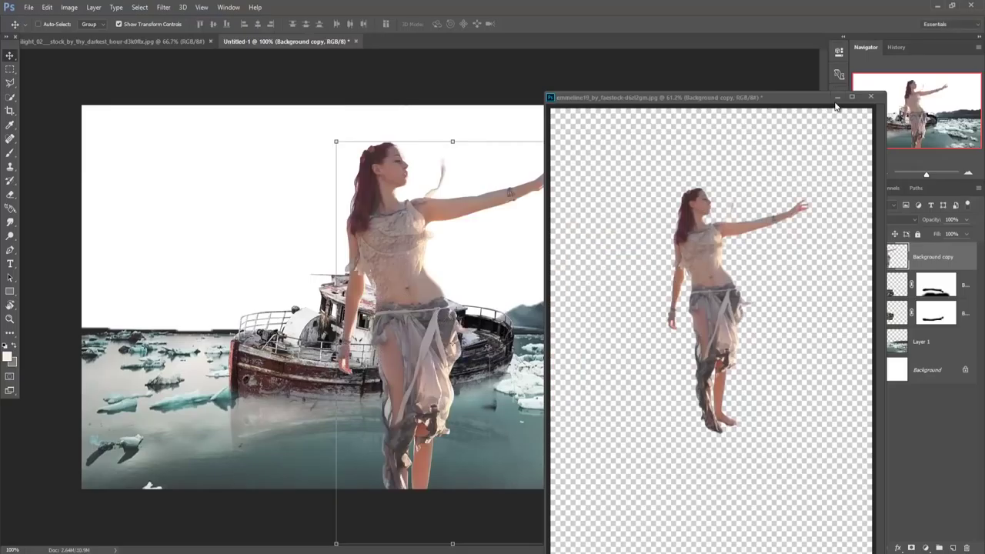
left_click(838, 97)
Step: Scale the woman down to about 41% and place her on the boat's cabin roof
mouse_move(569, 141)
left_mouse_down()
mouse_move(508, 295)
mouse_move(508, 285)
left_mouse_up()
left_click_drag(507, 288, 505, 292)
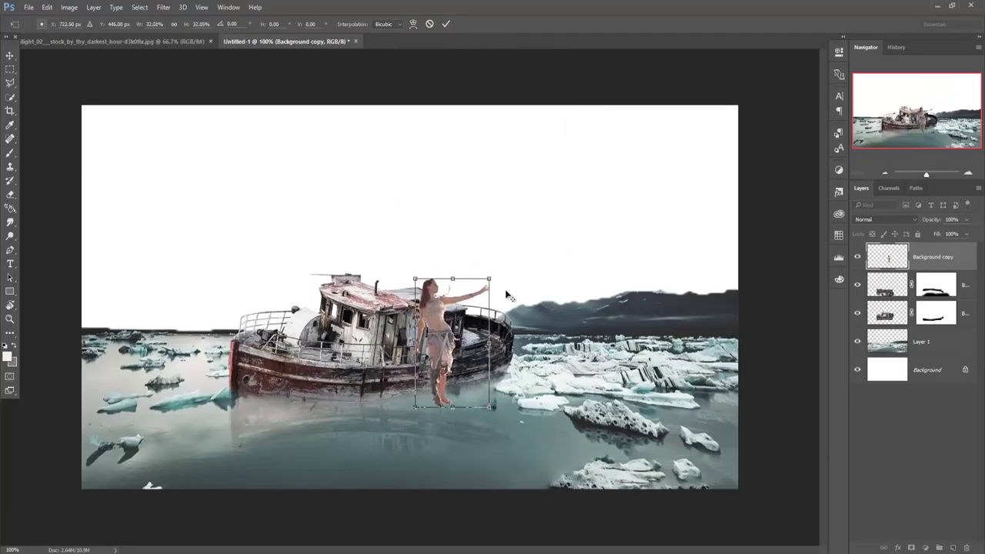
left_click_drag(441, 325, 365, 218)
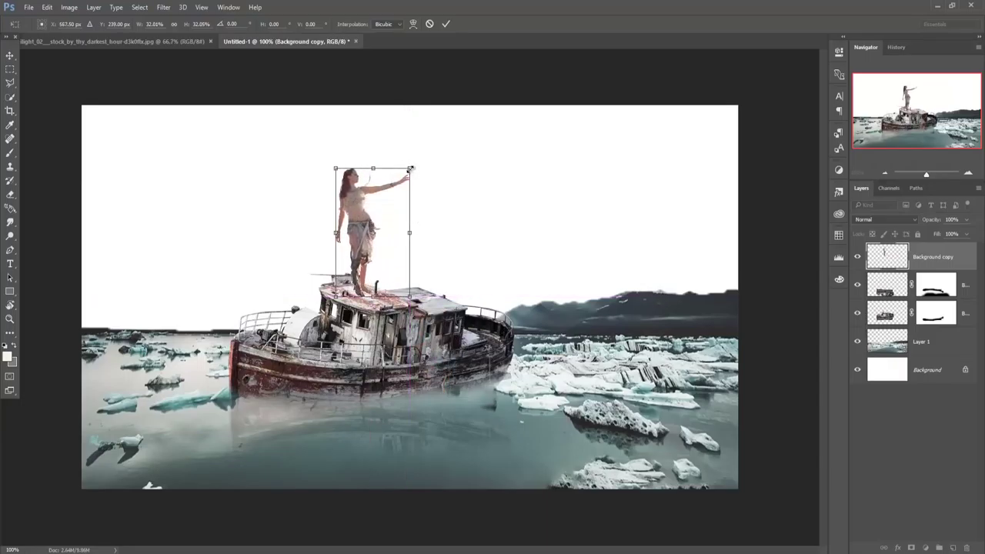
left_click_drag(406, 173, 399, 187)
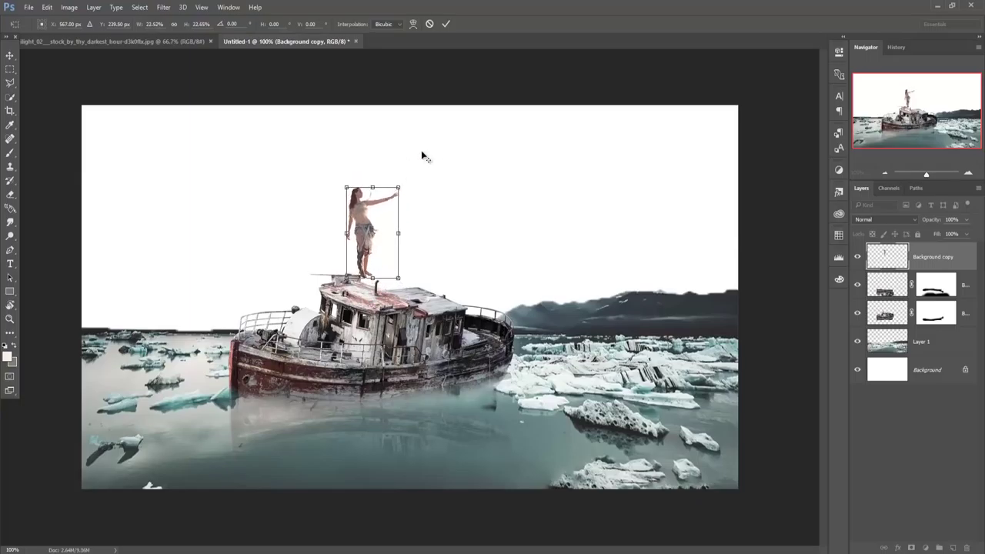
left_click(446, 23)
Step: Fine-tune the woman's size and position on the cabin roof and commit the transform
left_click_drag(365, 230, 366, 249)
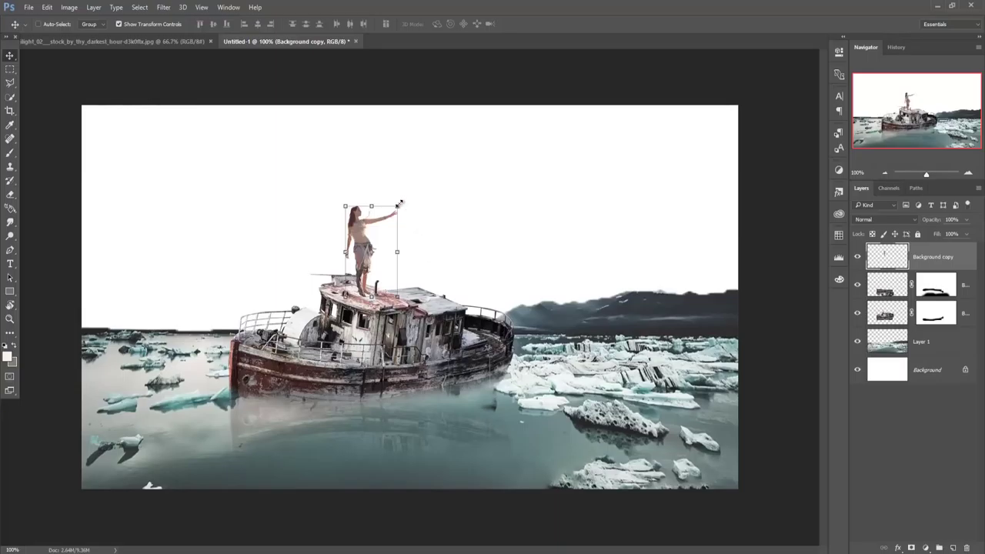
left_click_drag(398, 206, 393, 217)
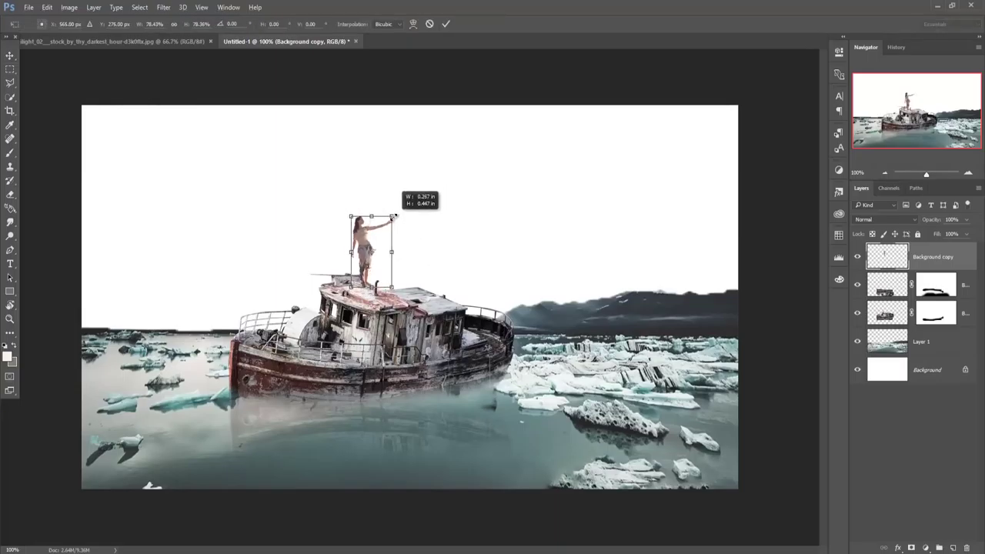
left_click_drag(365, 256, 363, 269)
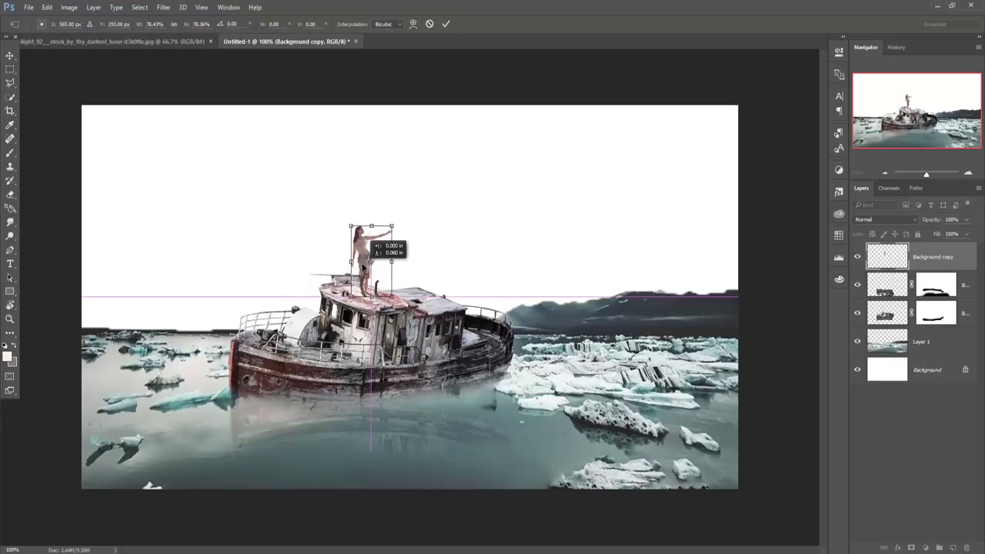
mouse_move(364, 264)
left_mouse_down()
mouse_move(357, 259)
mouse_move(408, 264)
left_mouse_up()
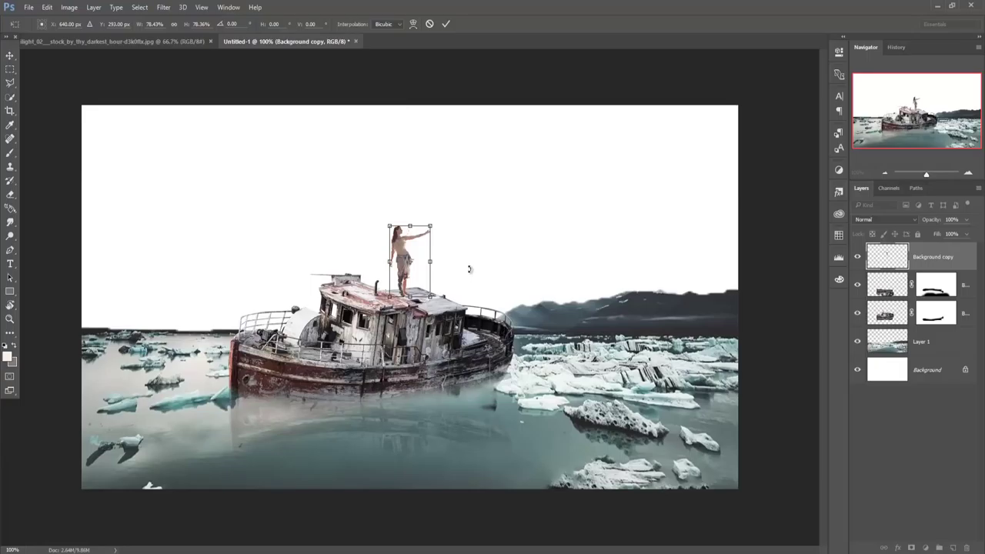
left_click(445, 24)
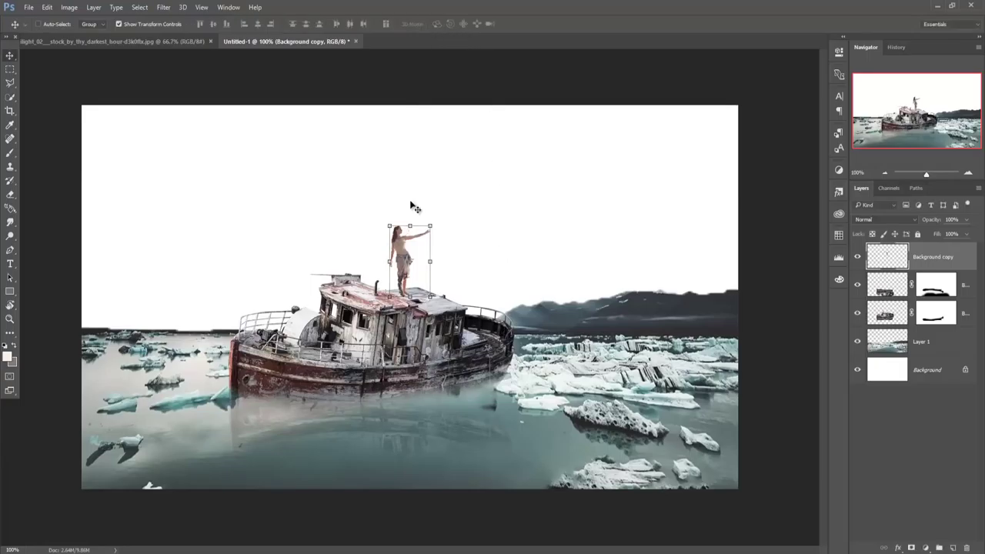
Step: Add a Vibrance adjustment above the boat reflection layer, then delete it again
left_click(891, 288)
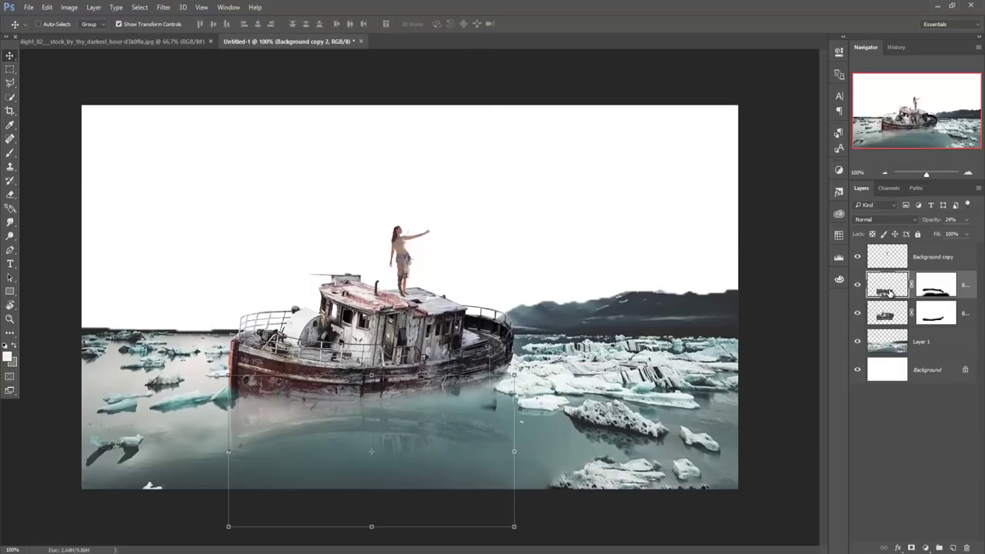
left_click(927, 545)
left_click(906, 409)
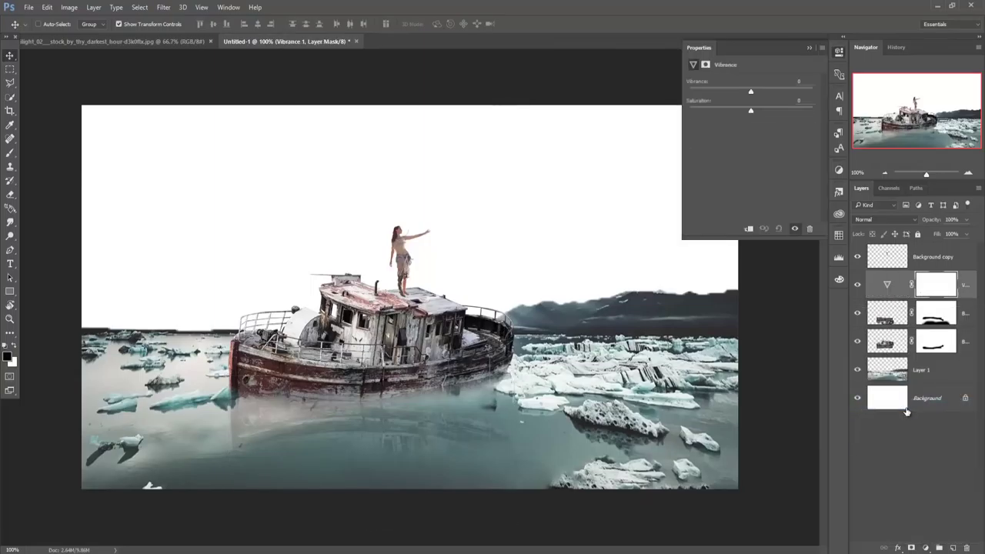
left_click(807, 49)
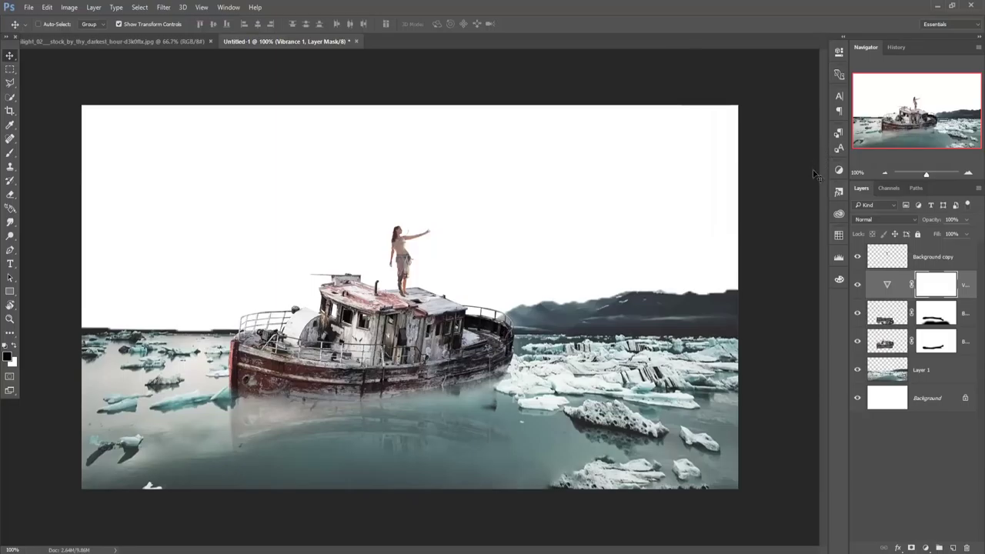
key("Delete")
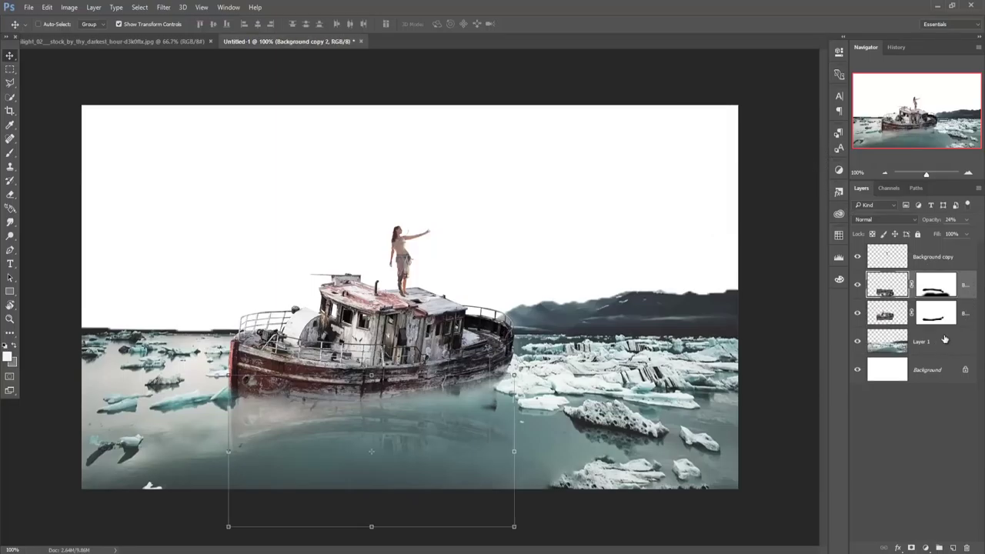
Step: Apply Camera Raw to the woman's layer with Temperature -8 and Exposure about -0.60
left_click(937, 261)
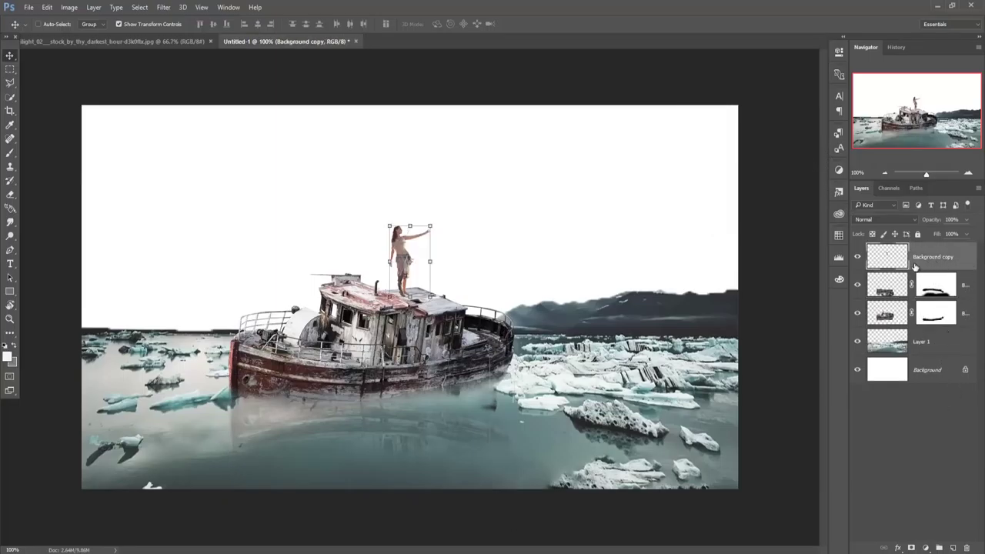
left_click(165, 7)
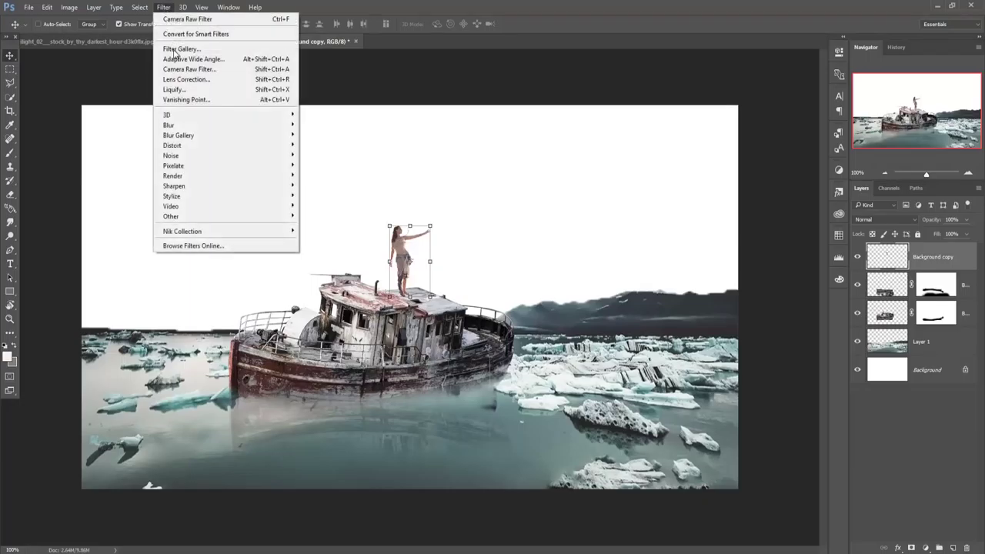
left_click(181, 70)
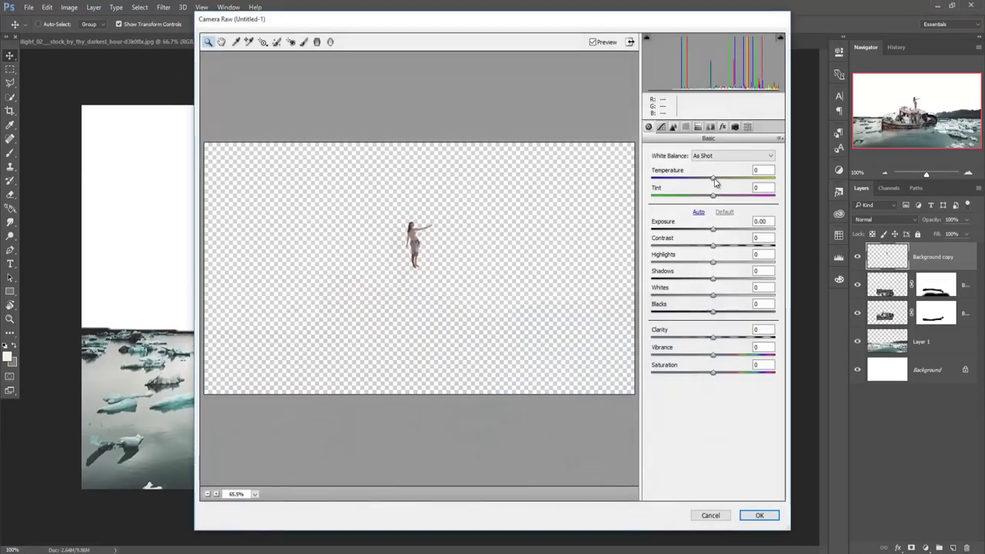
left_click_drag(714, 181, 710, 181)
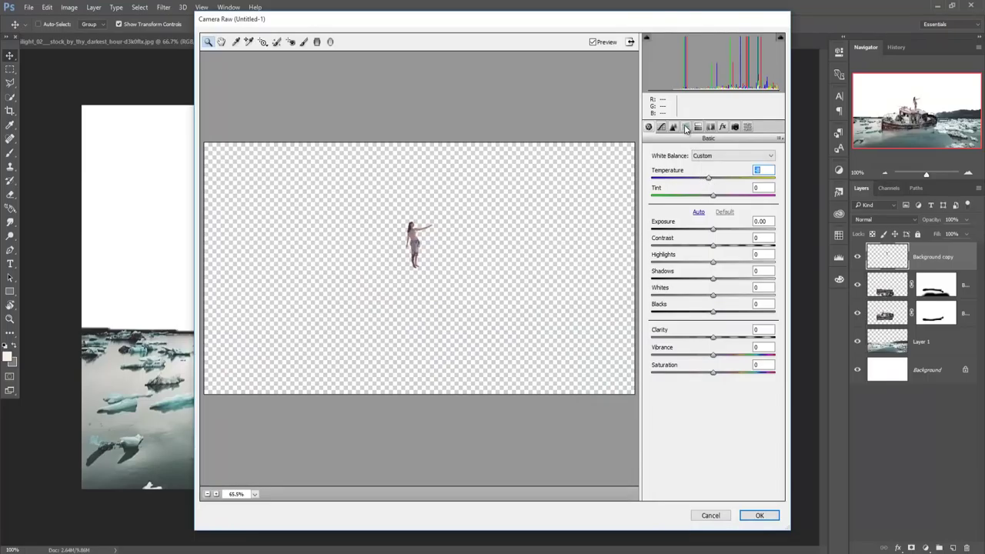
left_click(697, 127)
left_click(660, 189)
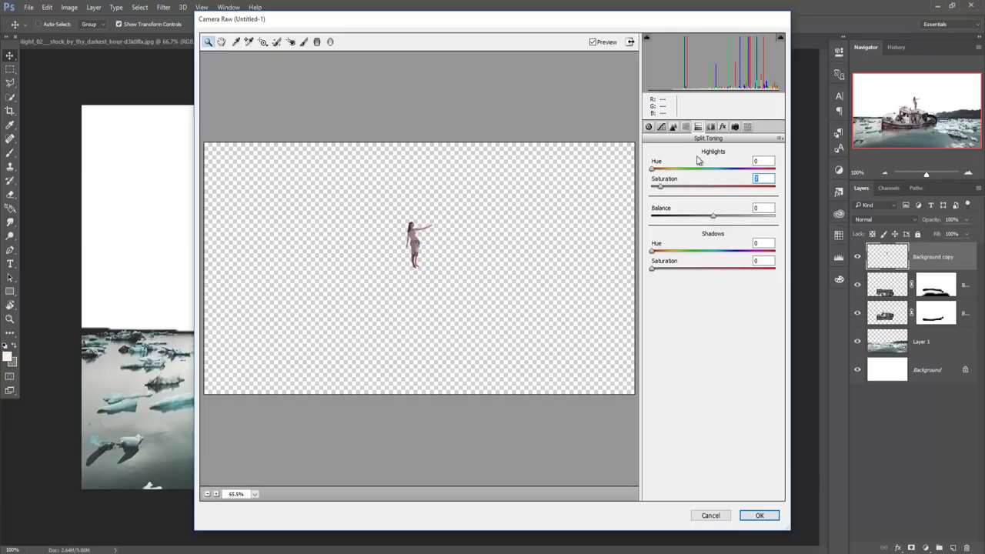
left_click(649, 127)
left_click_drag(713, 230, 707, 233)
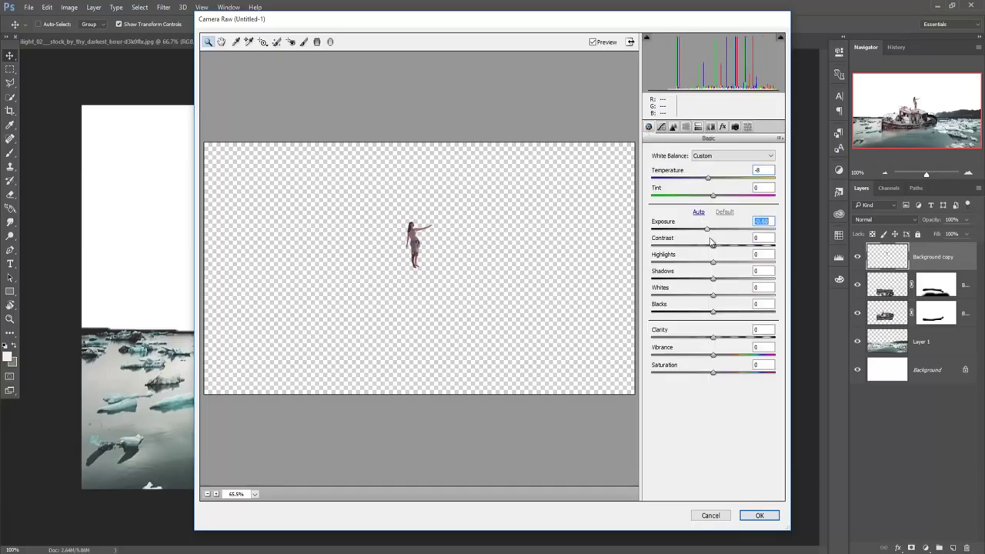
left_click(757, 515)
left_click(892, 297)
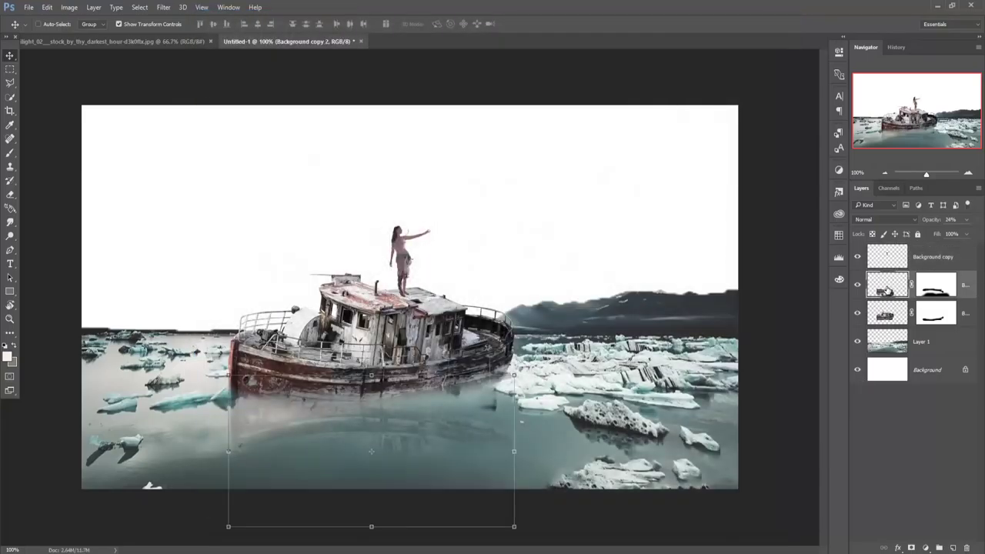
left_click(880, 317)
left_click(163, 7)
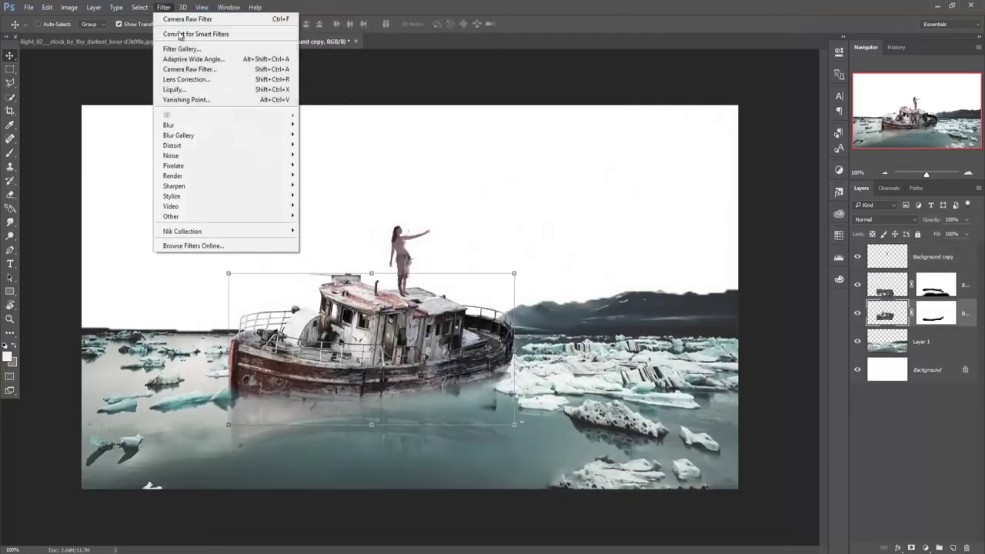
left_click(186, 68)
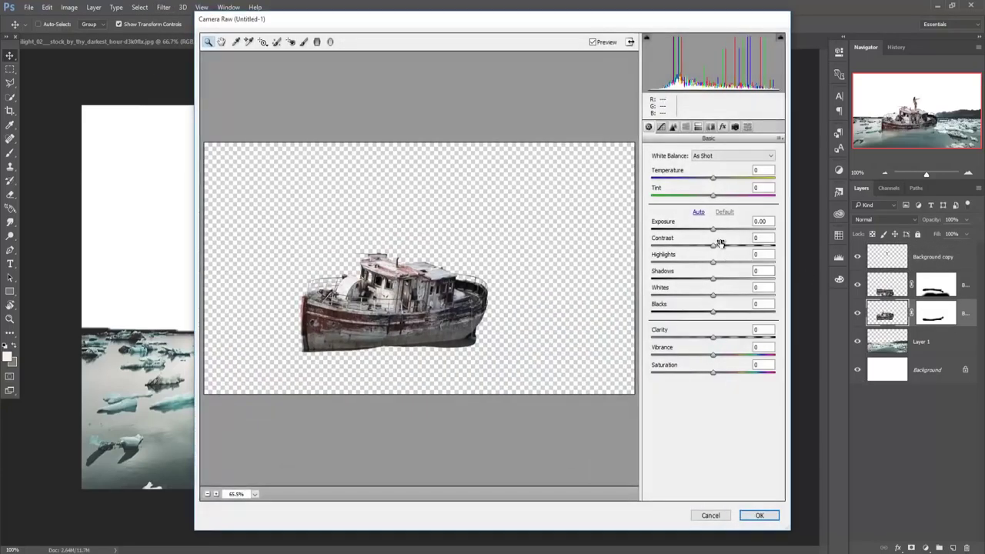
left_click_drag(713, 229, 704, 230)
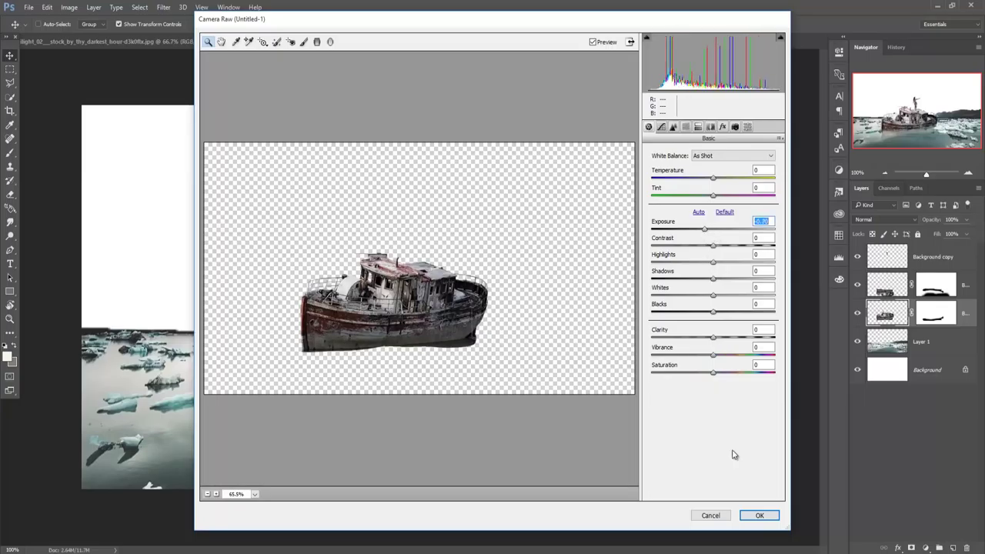
left_click(758, 516)
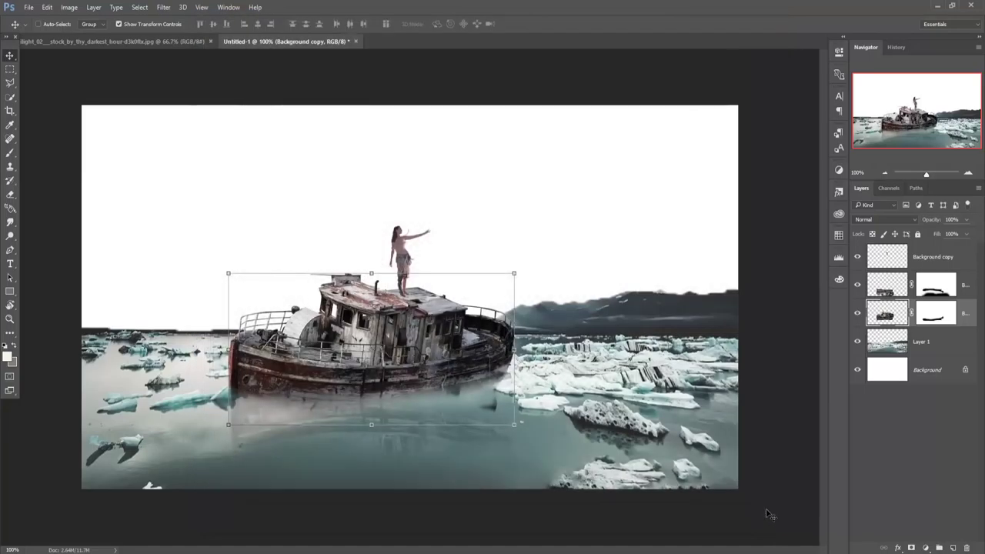
left_click(931, 345)
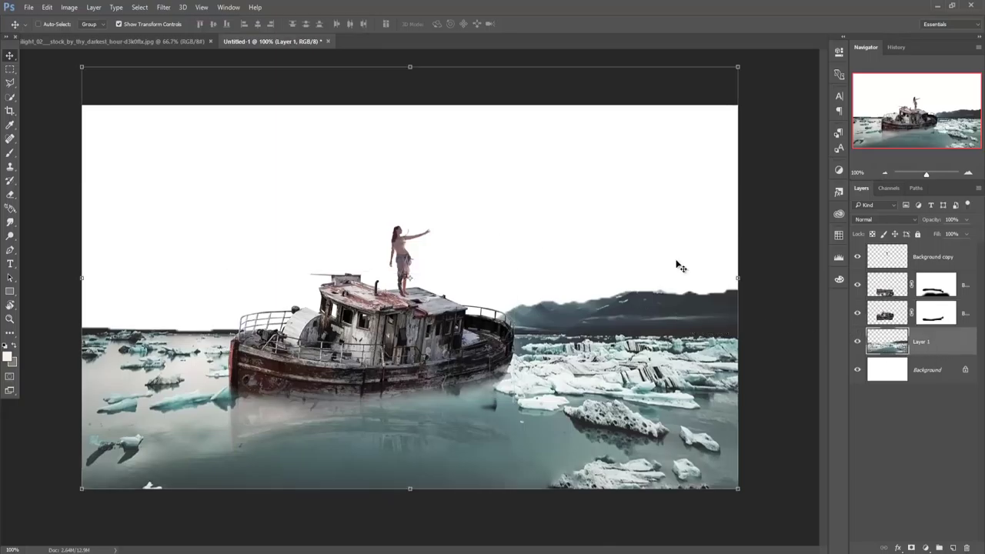
left_click(955, 265)
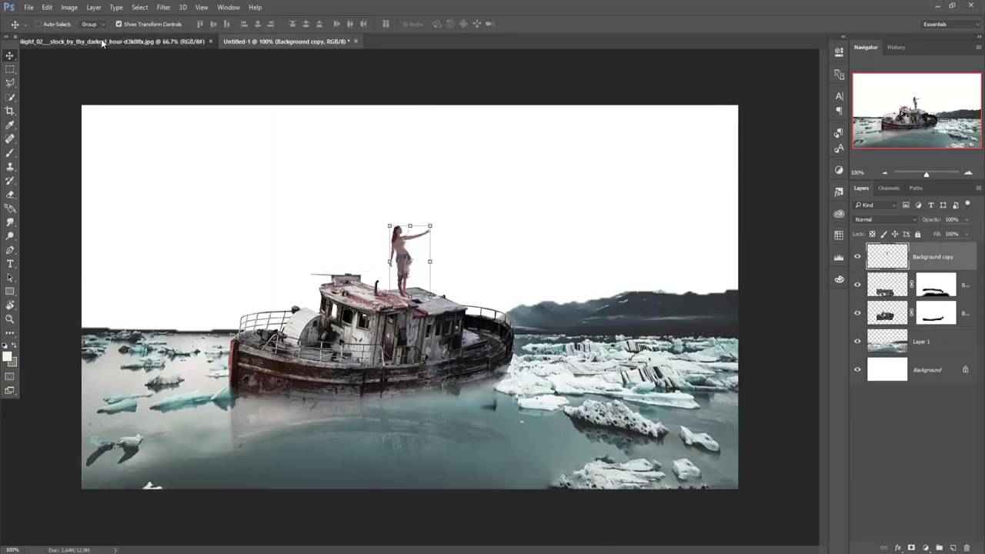
Step: Bring the twilight sky photo into the boat composite as a new layer
left_click(100, 41)
left_click_drag(101, 42, 682, 255)
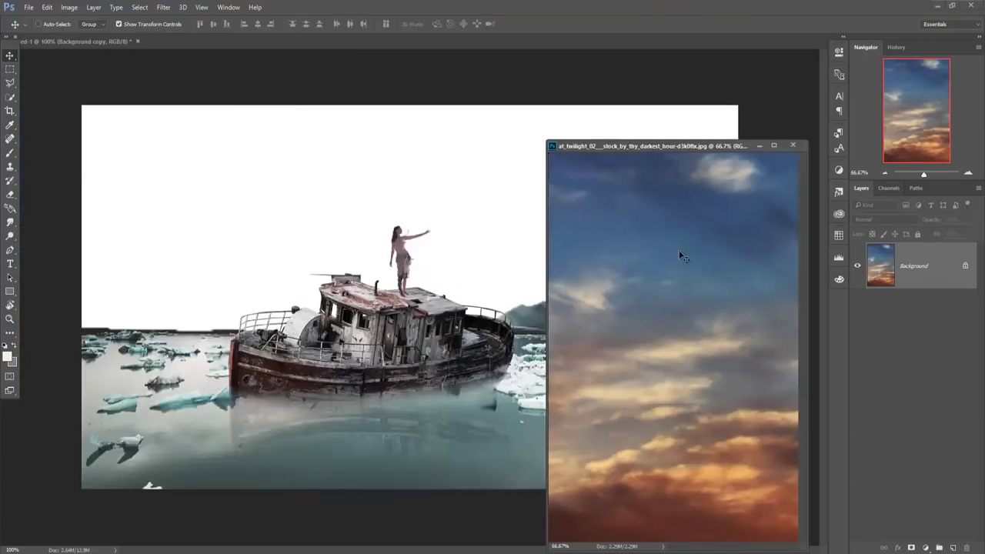
left_click_drag(478, 172, 477, 173)
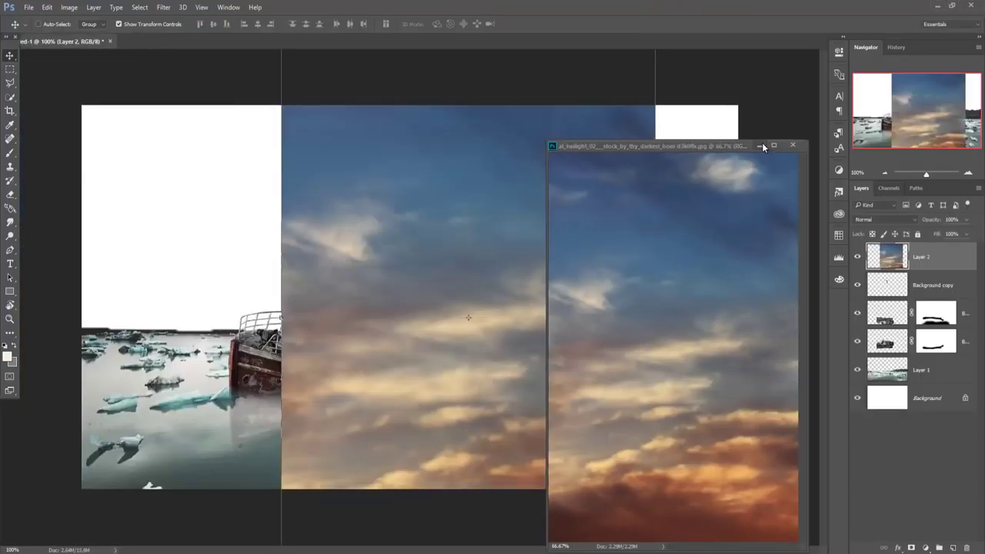
left_click(761, 146)
left_click_drag(591, 242, 576, 269)
Step: Free Transform the sky to cover the top of the canvas edge to edge
key("ctrl+t")
mouse_move(454, 134)
left_mouse_down()
mouse_move(462, 359)
mouse_move(471, 126)
mouse_move(449, 133)
left_mouse_up()
left_click_drag(486, 223, 310, 202)
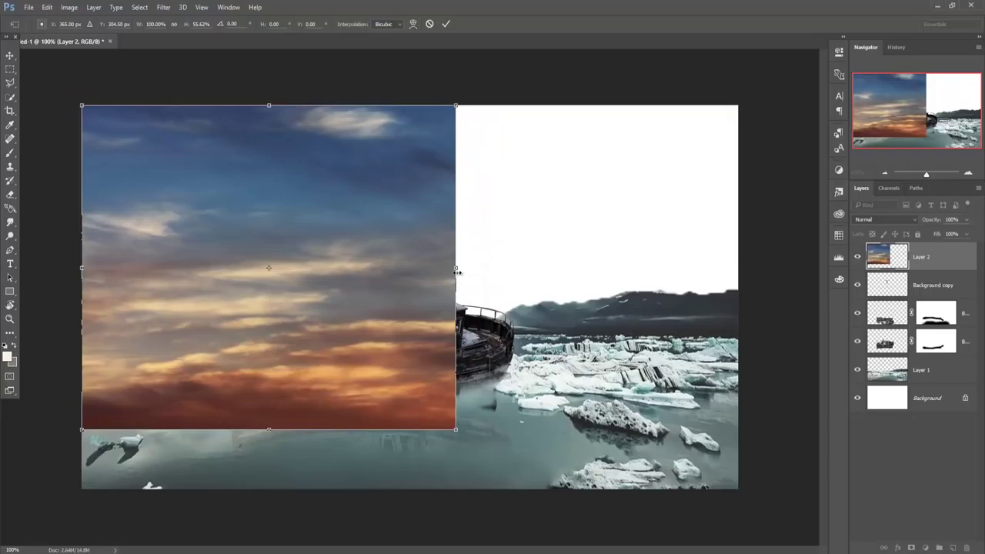
left_click_drag(457, 272, 738, 269)
left_click(445, 23)
Step: Move Layer 2 below the sea layer and refit its height to about 106%
left_click_drag(927, 261, 927, 372)
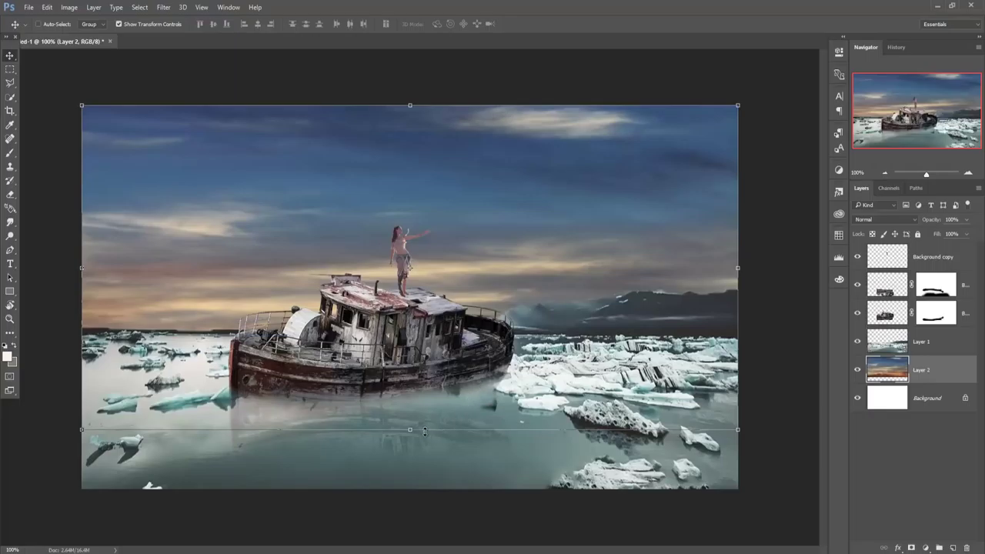
left_click_drag(410, 430, 414, 392)
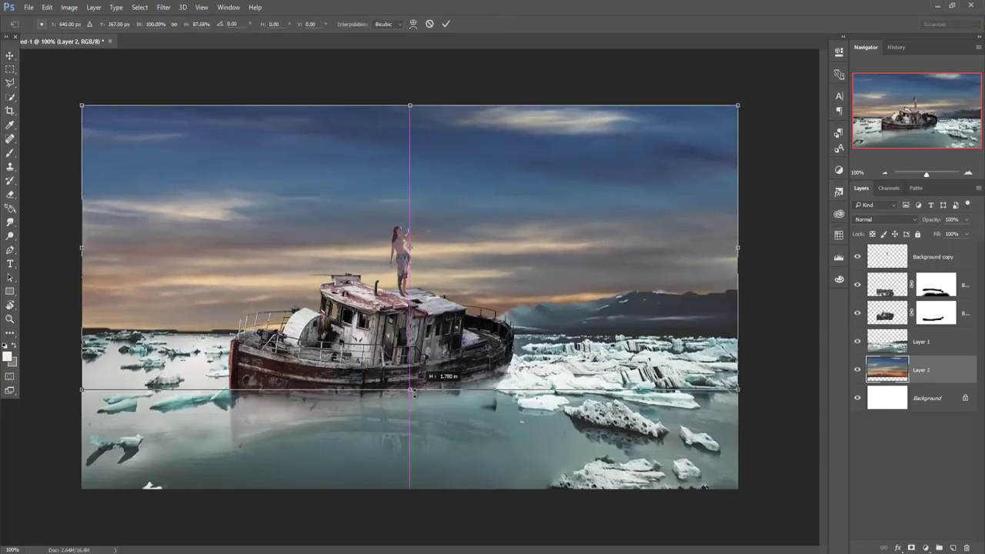
left_click_drag(413, 395, 415, 418)
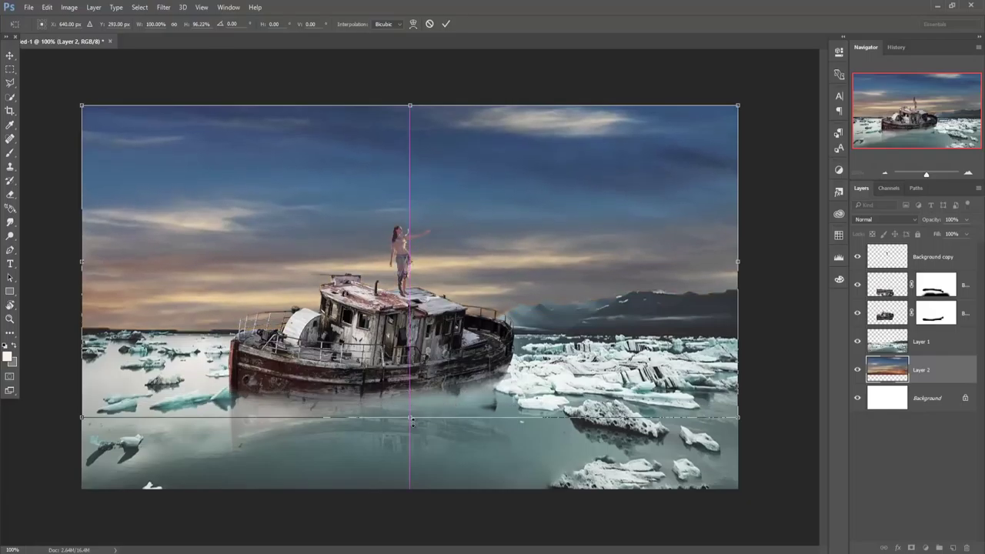
left_click_drag(411, 85, 412, 67)
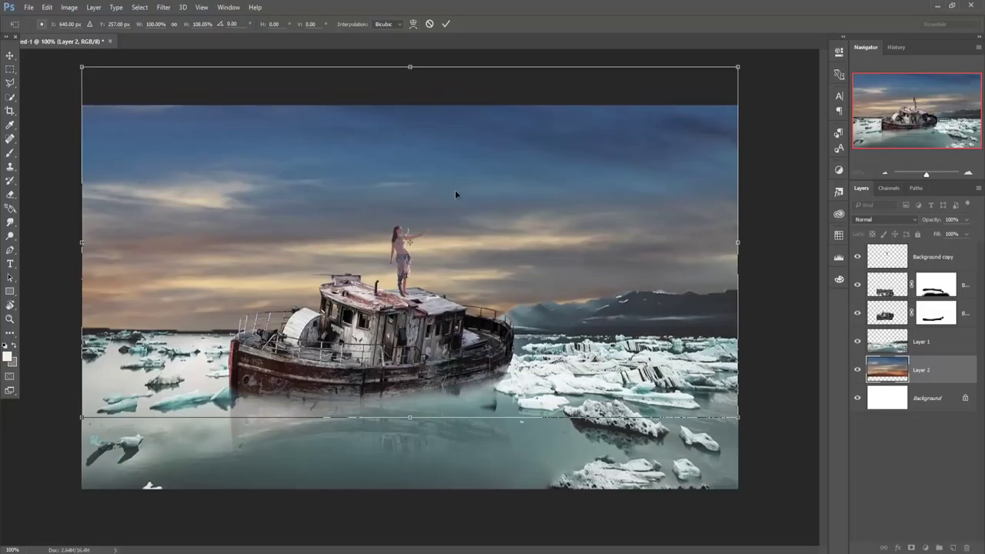
left_click(446, 25)
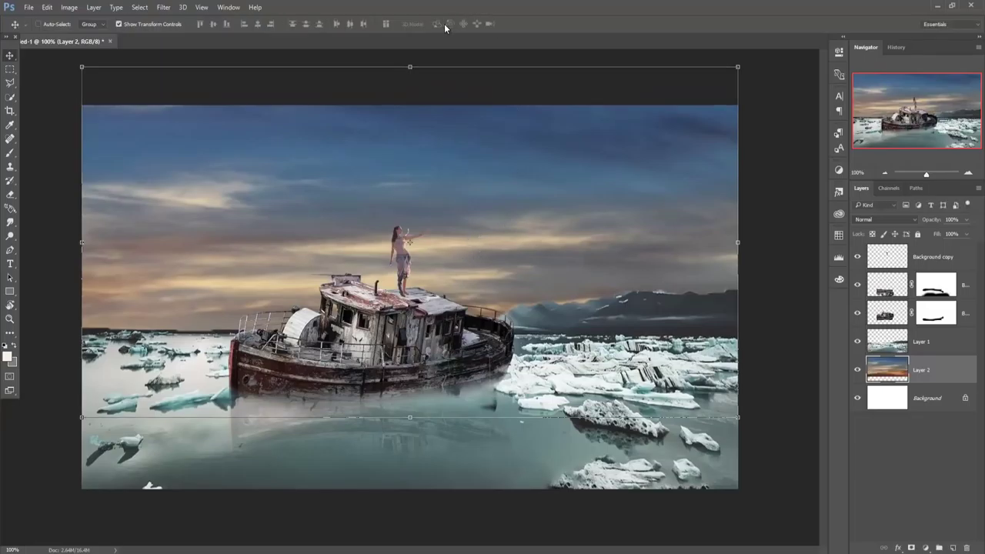
left_click(884, 256)
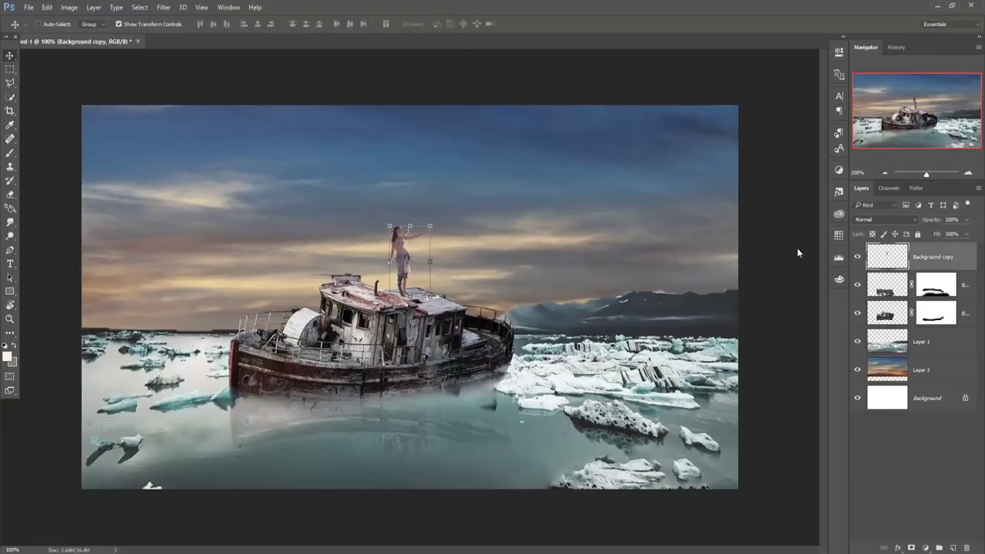
Step: Give the woman a Camera Raw pass with Exposure -0.40 and Contrast +20
left_click(163, 7)
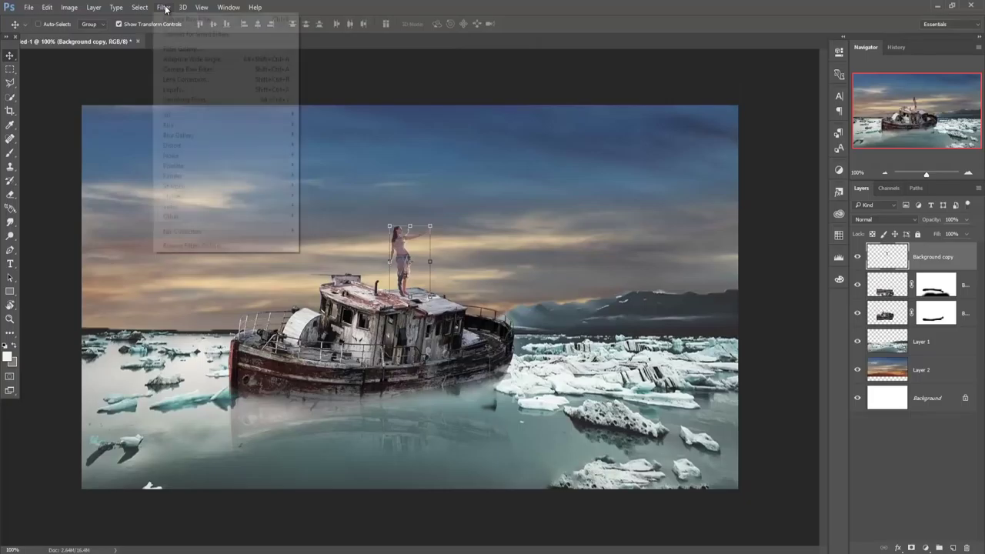
left_click(185, 68)
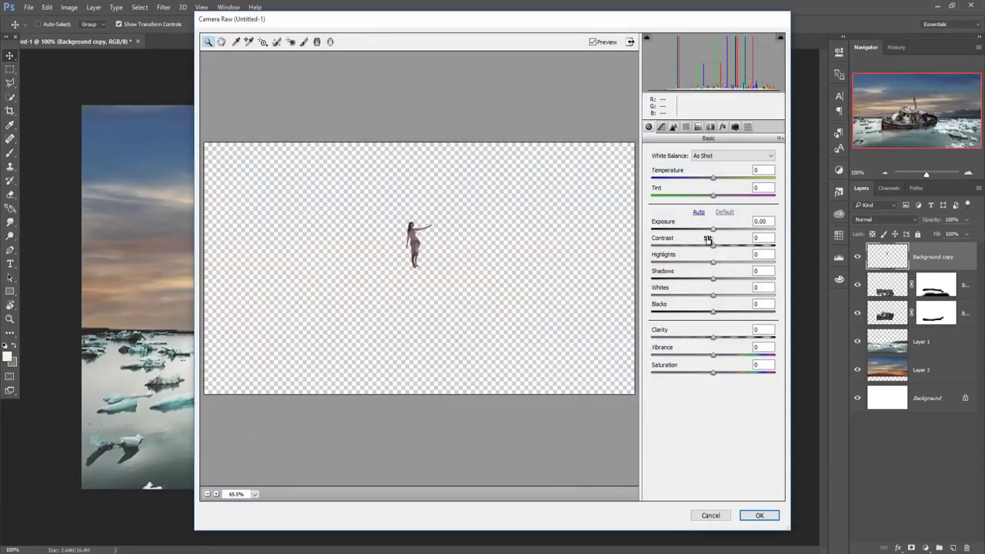
left_click(712, 229)
mouse_move(712, 230)
left_mouse_down()
mouse_move(726, 247)
mouse_move(689, 266)
left_mouse_up()
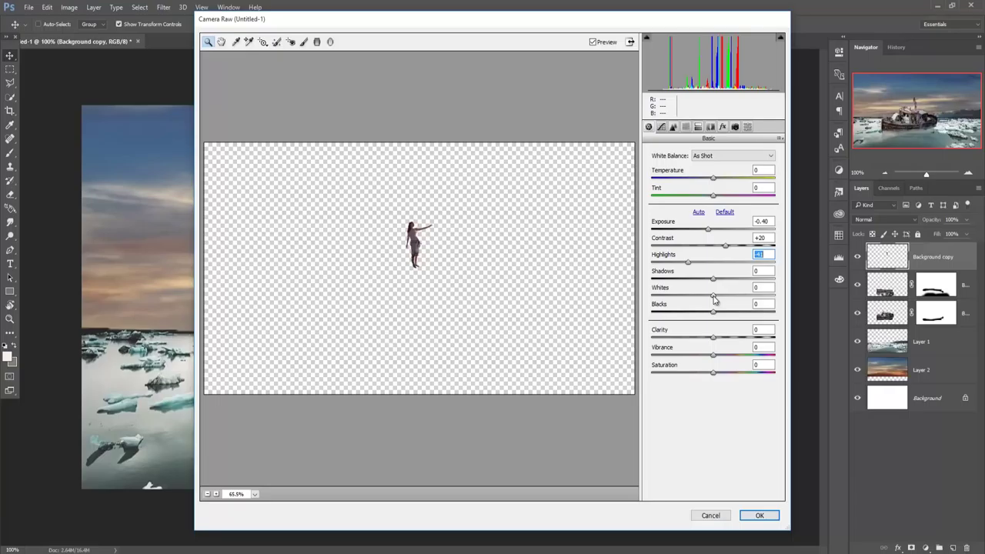
key("Return")
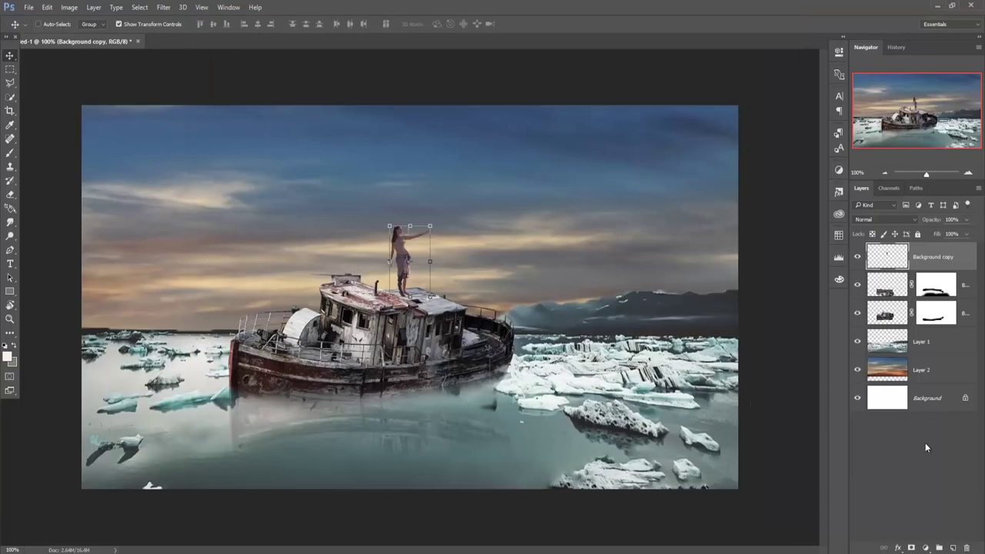
Step: Clip a Color Balance (Cyan–Red +28, Yellow–Blue -19) to the sea; float the sunset photo
left_click(925, 349)
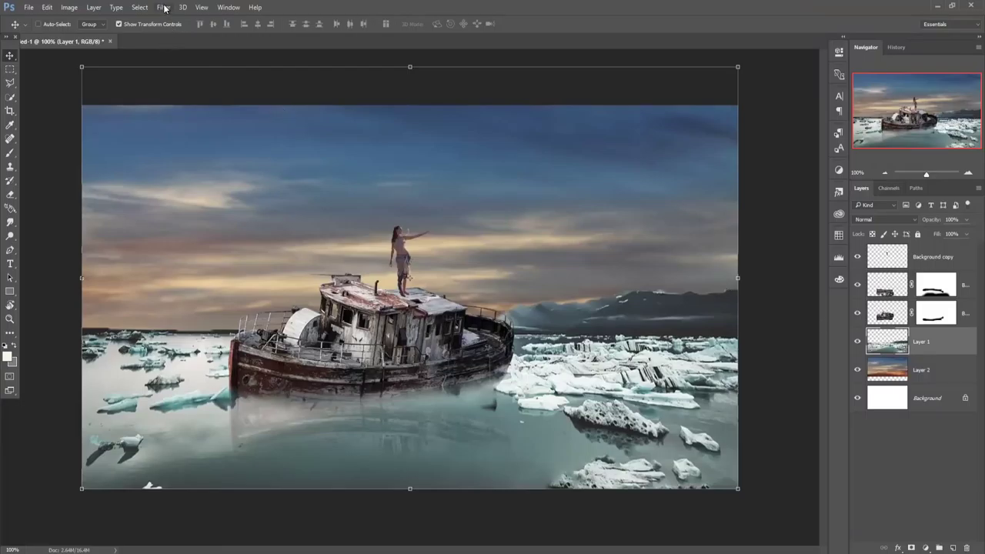
left_click(926, 547)
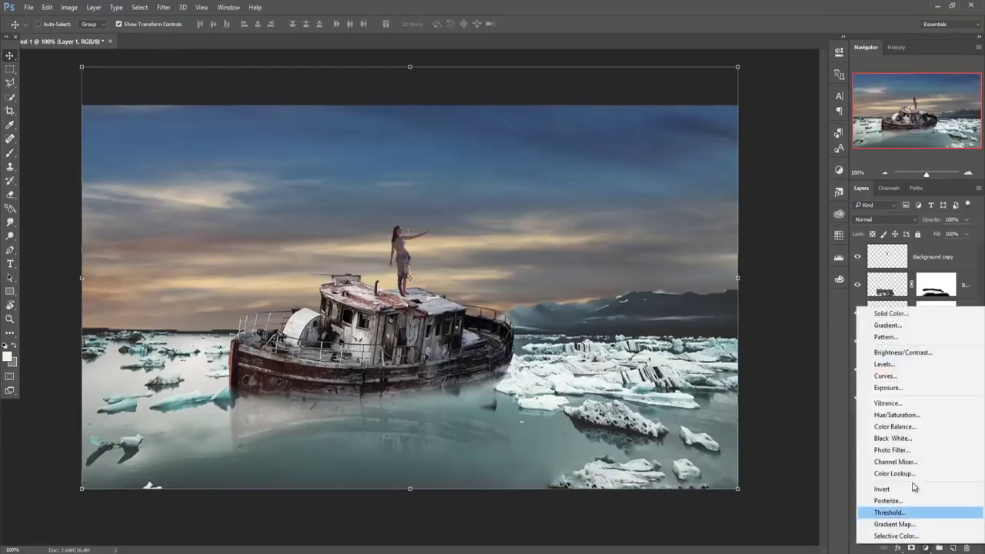
left_click(901, 429)
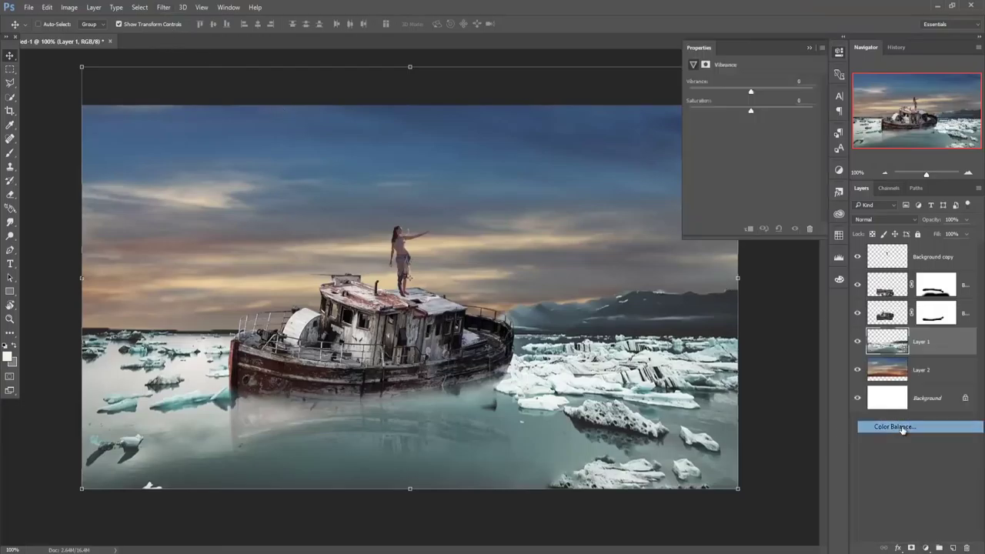
left_click(747, 229)
left_click_drag(736, 105, 745, 107)
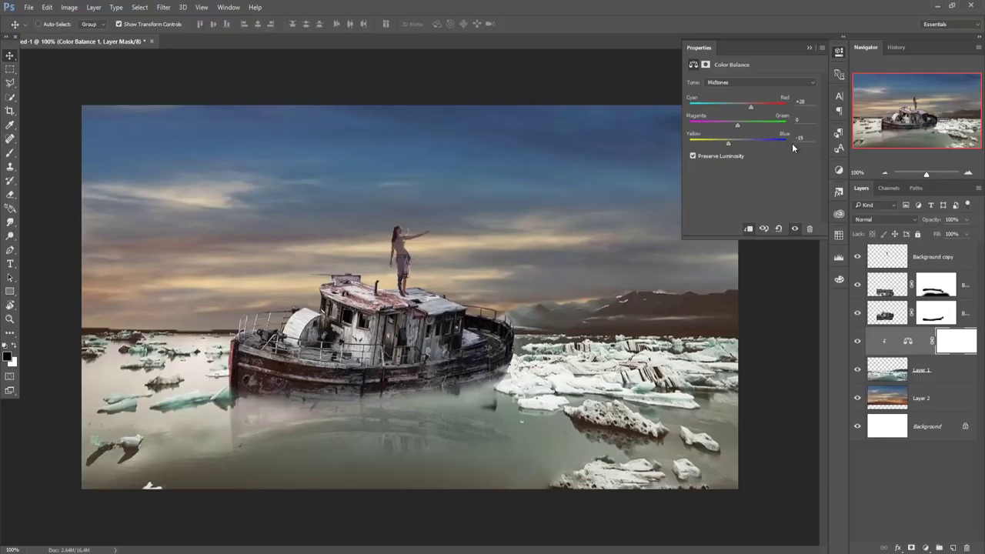
left_click(809, 47)
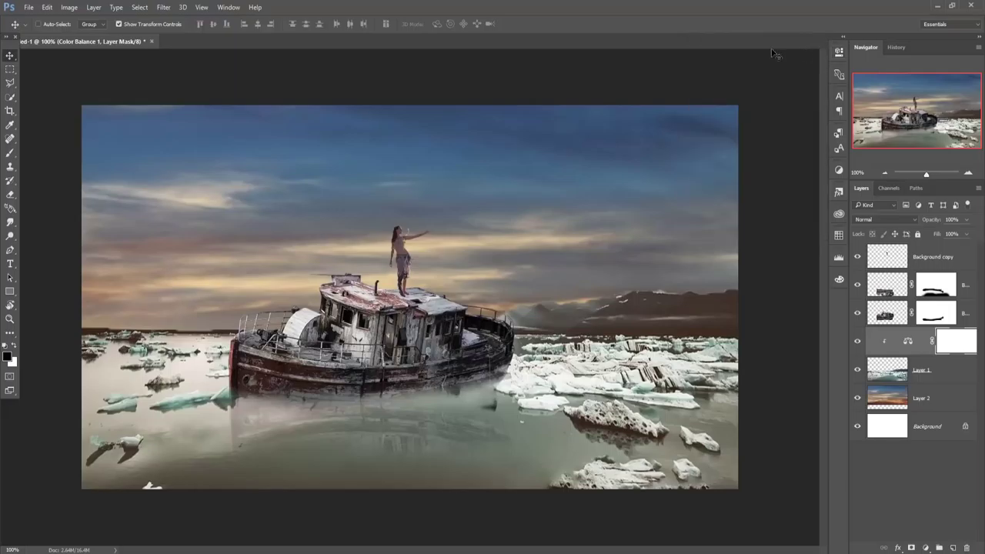
mouse_move(214, 41)
left_mouse_down()
mouse_move(216, 94)
mouse_move(595, 144)
left_mouse_up()
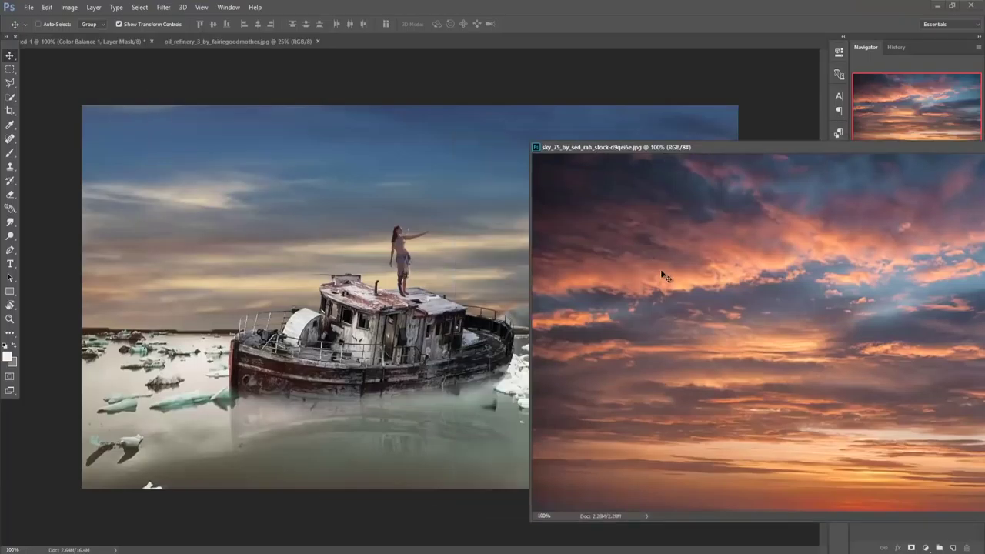
Step: Drag the sunset sky photo into the boat composite as Layer 3
left_click_drag(666, 277, 437, 185)
left_click(895, 161)
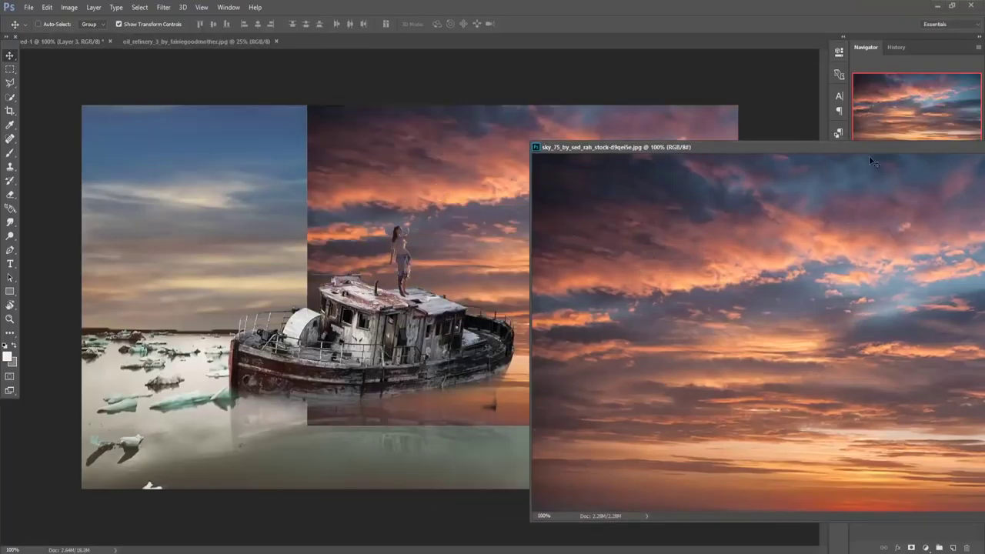
left_click_drag(849, 147, 703, 187)
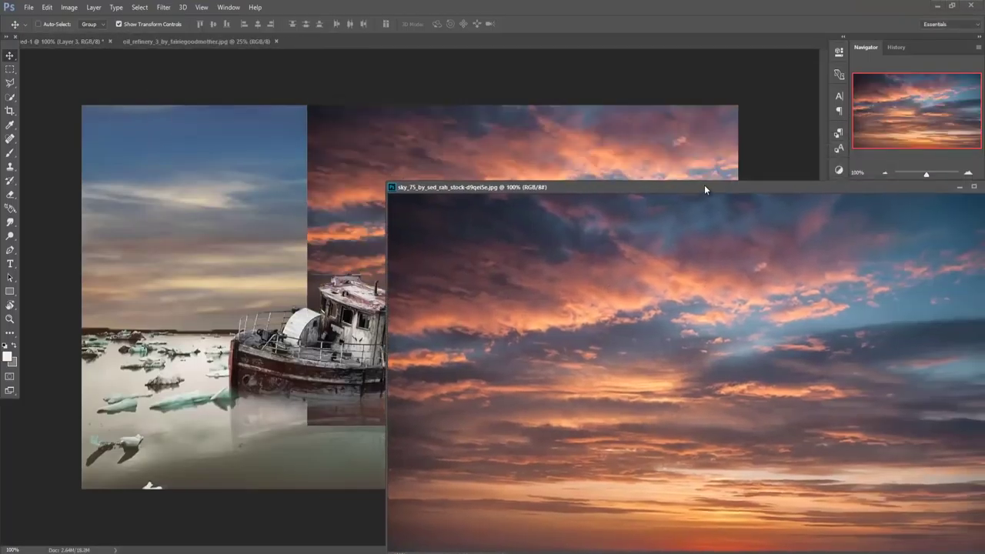
left_click(958, 187)
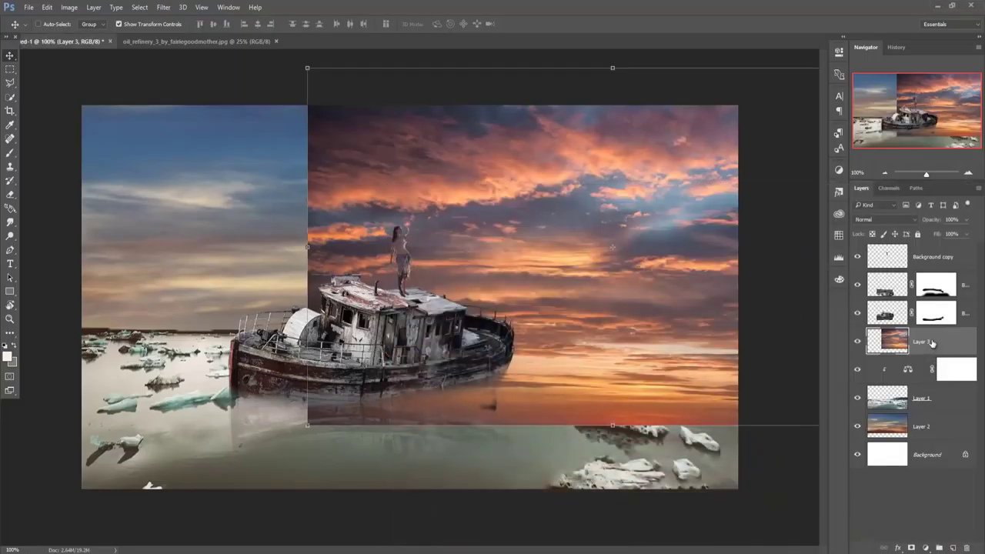
Step: Place Layer 3 below the sea and stretch it over the sky at about 108% × 105%
left_click_drag(928, 398, 927, 398)
mouse_move(552, 253)
left_mouse_down()
mouse_move(314, 229)
mouse_move(324, 229)
left_mouse_up()
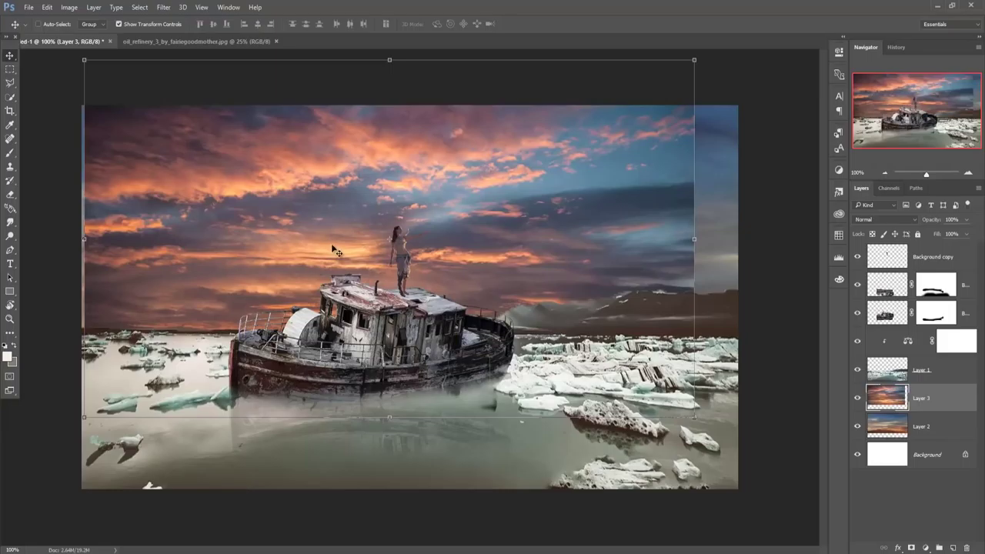
left_click_drag(695, 239, 738, 240)
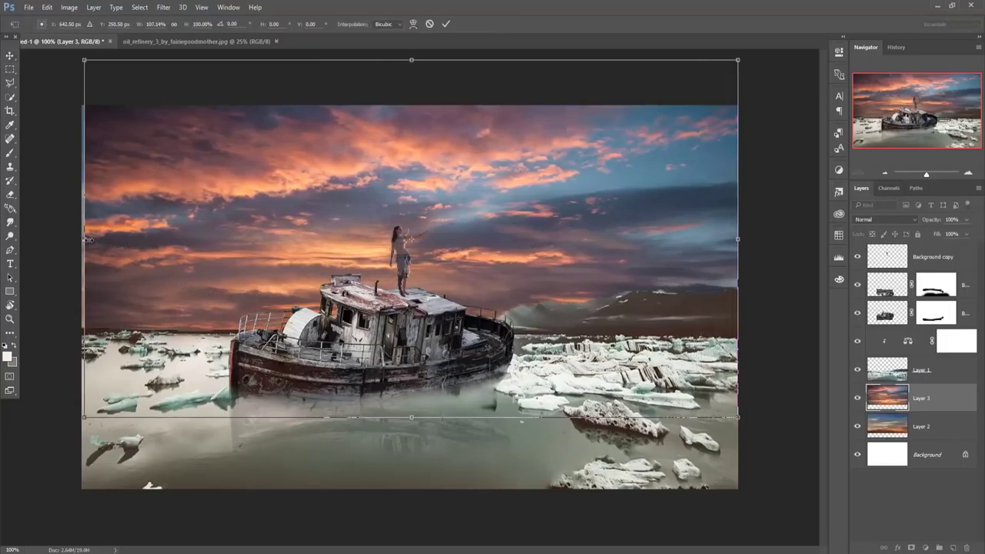
left_click_drag(84, 240, 82, 240)
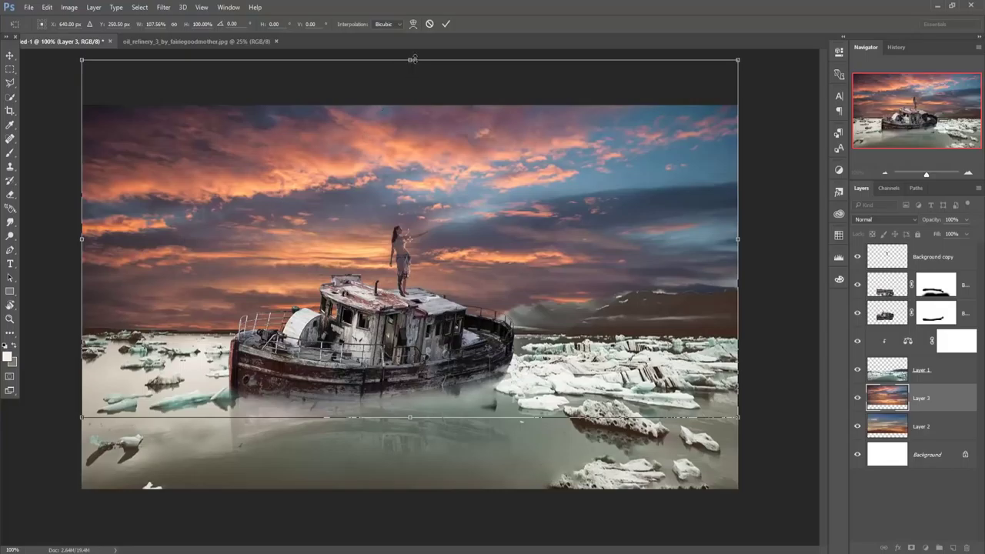
left_click_drag(413, 59, 412, 42)
left_click_drag(436, 189, 440, 171)
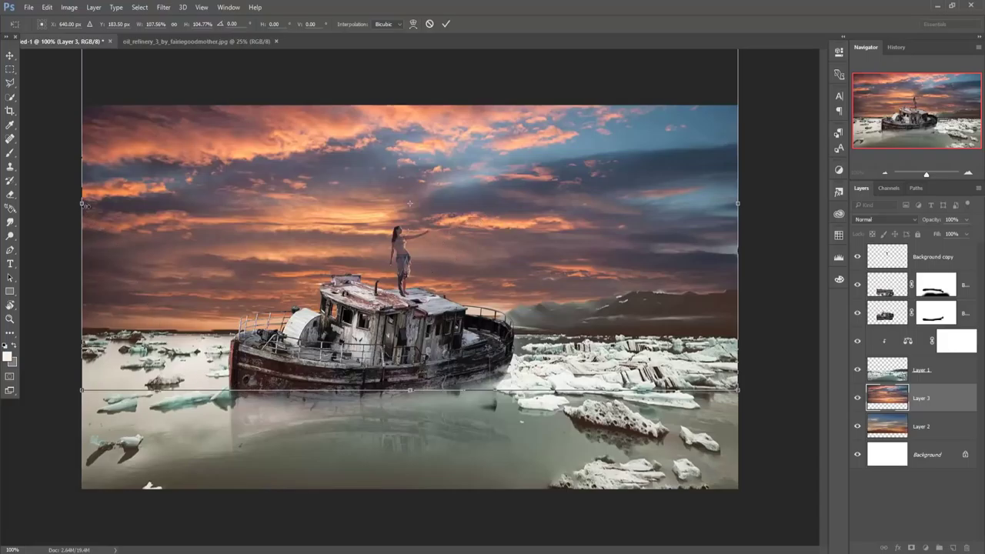
left_click(448, 24)
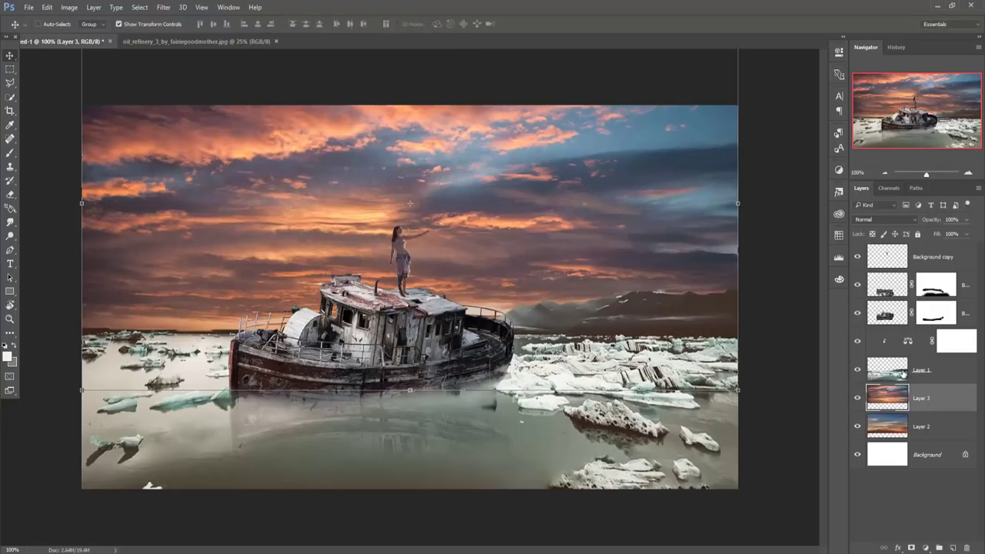
left_click(938, 260)
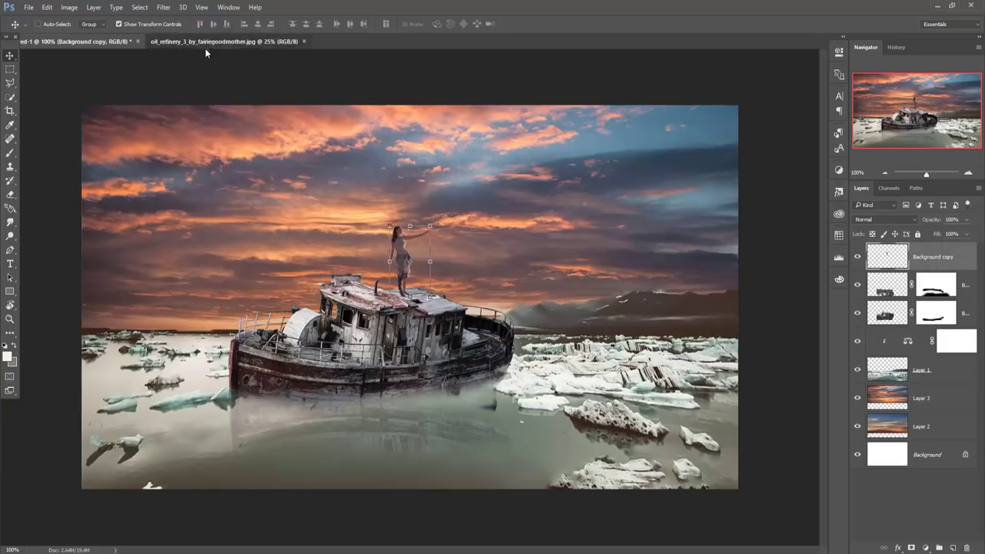
Step: In the refinery photo, start a Pen outline of the smoke plume from the chimney
left_click(204, 43)
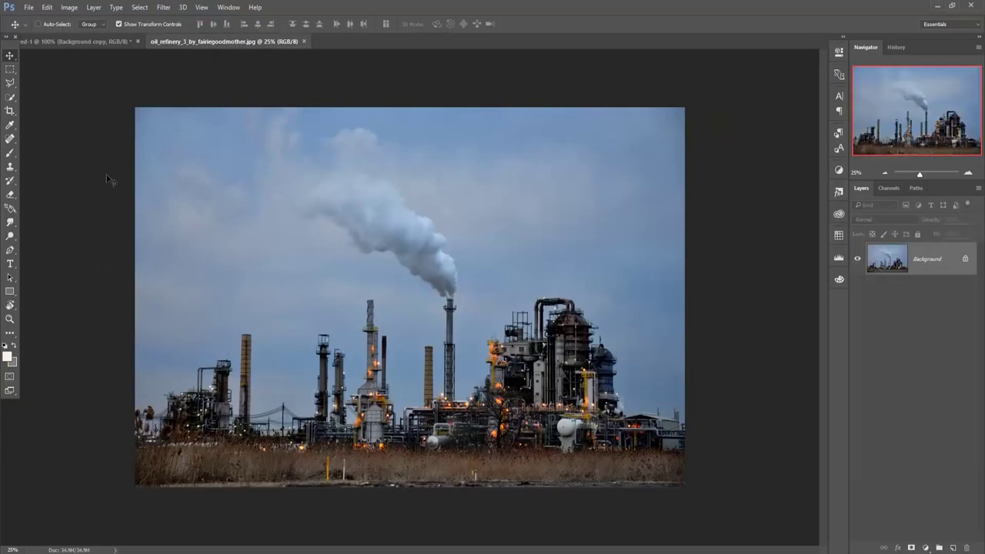
left_click(11, 250)
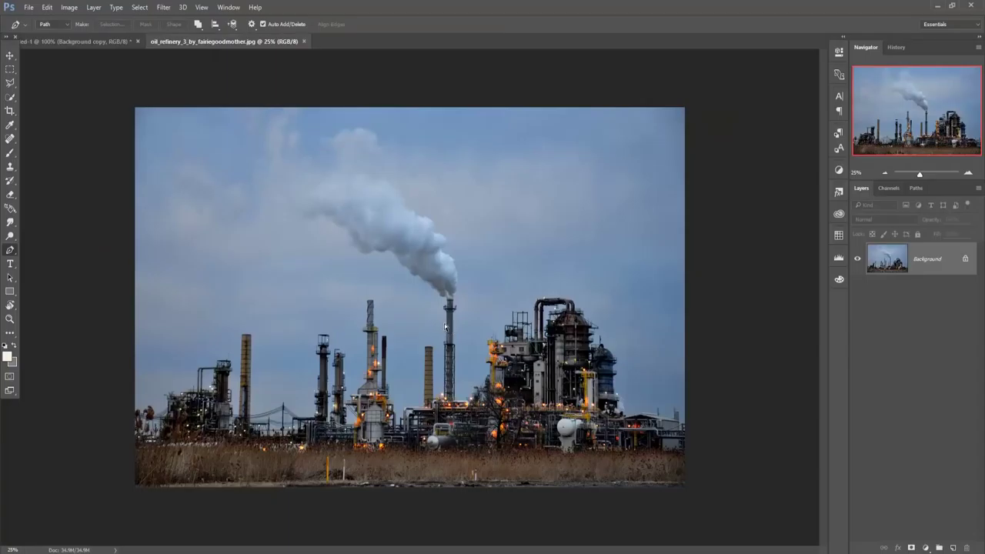
scroll(444, 323, "up", 3)
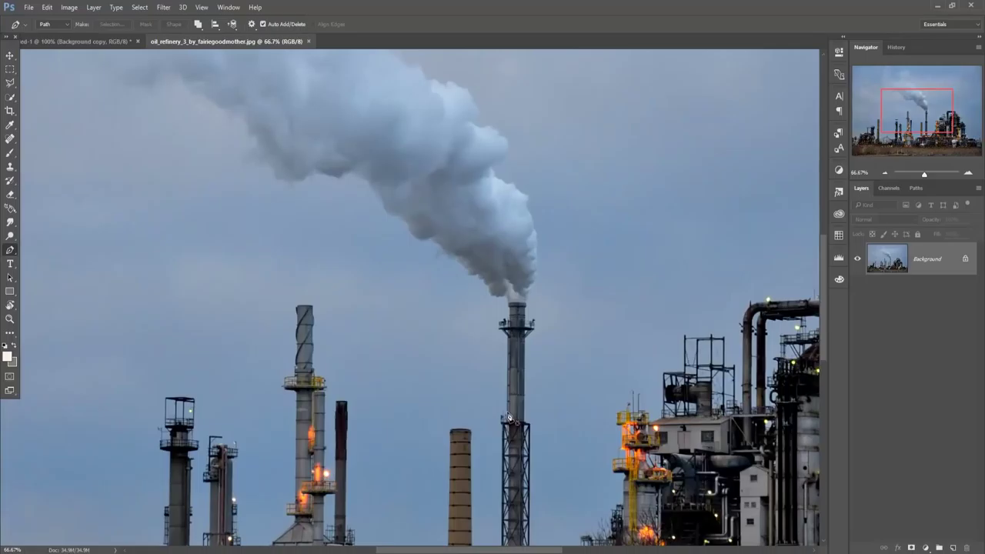
left_click(509, 413)
left_click(406, 249)
left_click(308, 187)
mouse_move(176, 124)
left_mouse_down()
mouse_move(132, 97)
mouse_move(285, 328)
left_mouse_up()
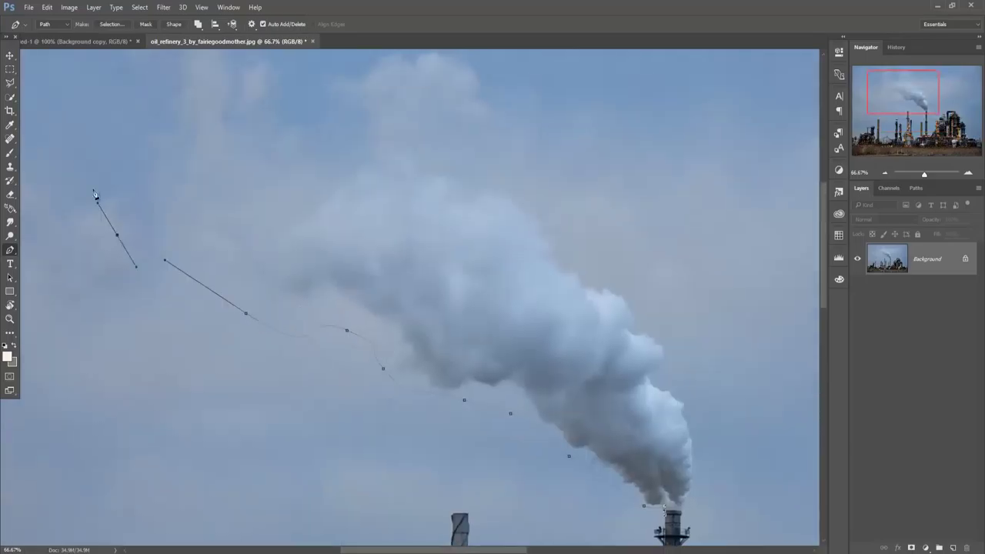
Step: Finish the smoke outline along its right edge and close it at the chimney
left_click_drag(171, 154, 167, 266)
left_click_drag(359, 192, 418, 198)
left_click(581, 366)
mouse_move(608, 405)
left_mouse_down()
mouse_move(638, 428)
mouse_move(378, 154)
left_mouse_up()
left_click_drag(426, 309, 421, 342)
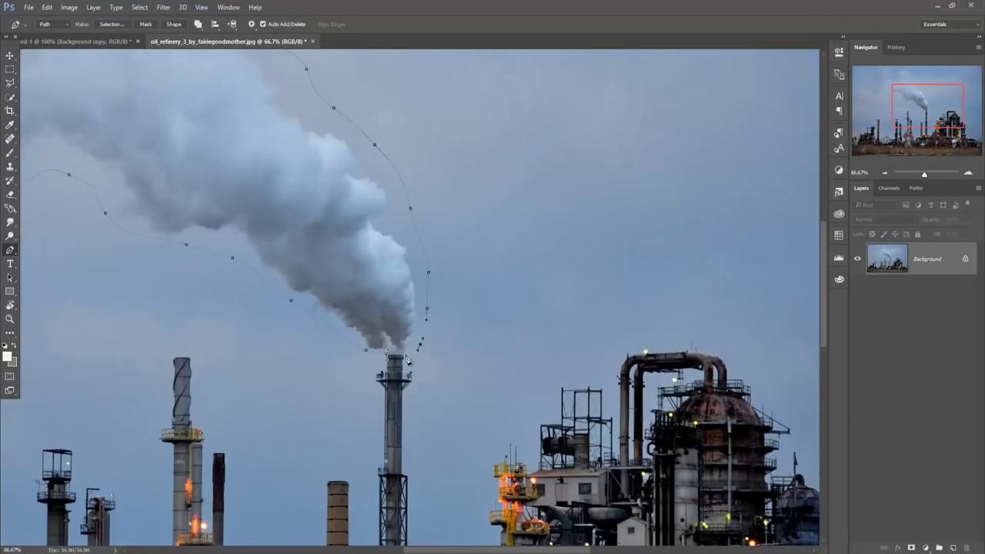
Step: Convert the path to a selection and drag the smoke into the boat composite
right_click(394, 466)
left_click(440, 242)
left_click(549, 164)
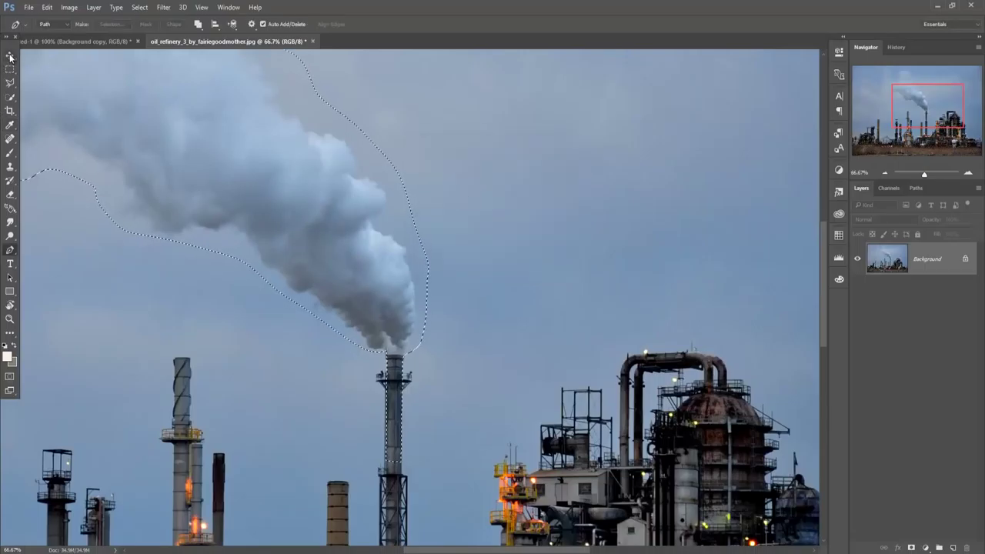
left_click(10, 57)
left_click_drag(228, 41, 197, 79)
left_click_drag(737, 238, 457, 213)
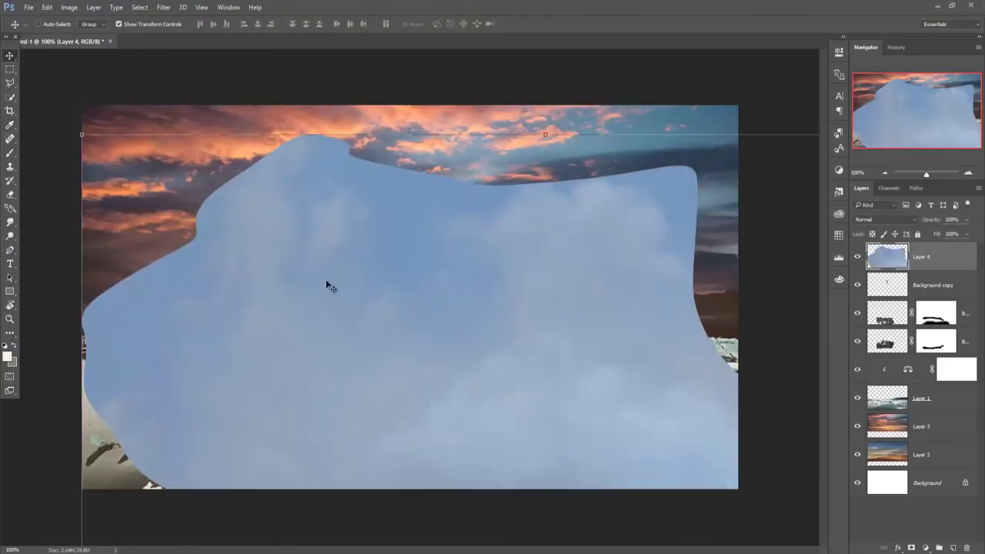
Step: Free Transform the pasted smoke down to about 9% of its size
key("ctrl+t")
left_click_drag(81, 136, 352, 403)
mouse_move(435, 421)
left_mouse_down()
mouse_move(483, 460)
mouse_move(368, 147)
left_mouse_up()
left_click_drag(286, 127, 386, 244)
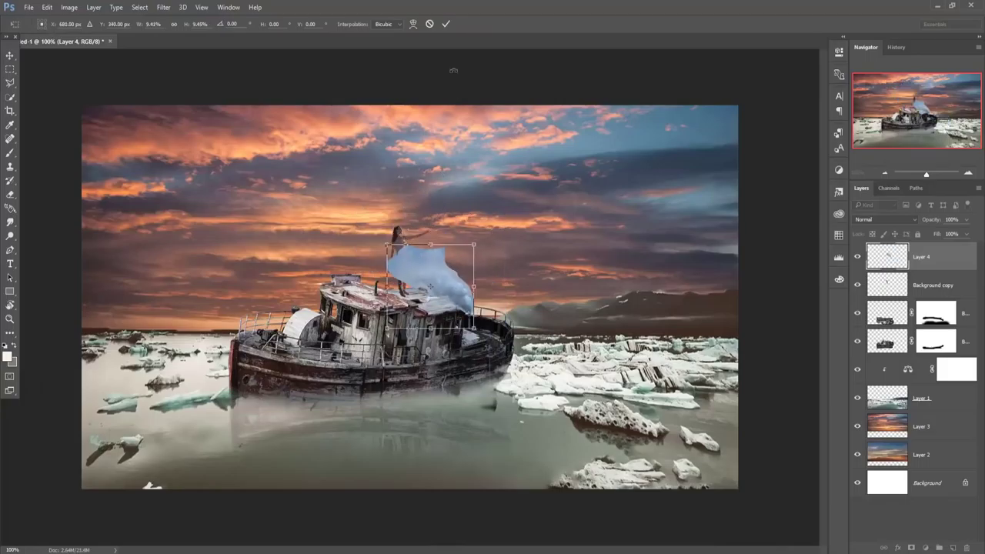
key("Return")
Step: Place the smoke above the woman's hand, beneath her layer, and hide the sunset sky
left_click_drag(429, 279, 410, 187)
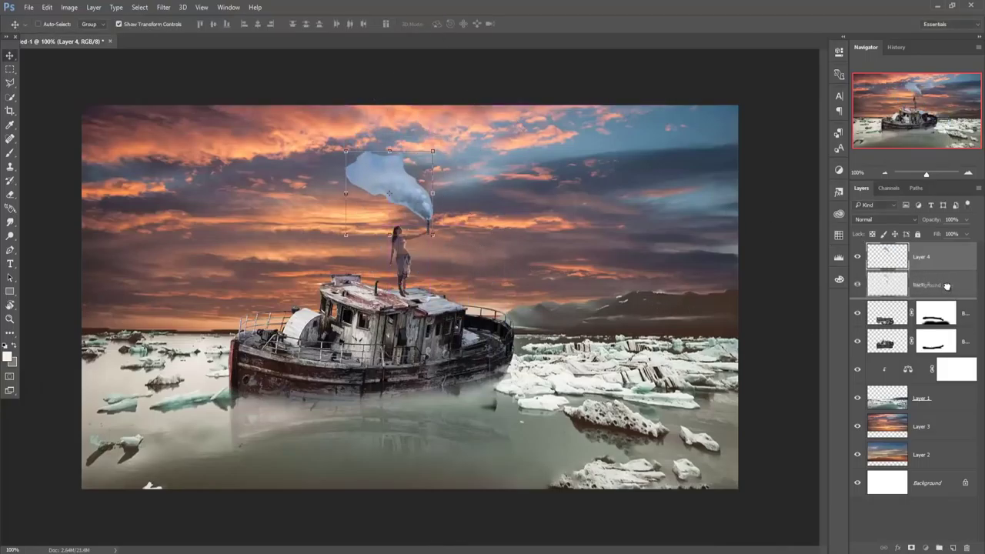
left_click_drag(946, 277, 857, 277)
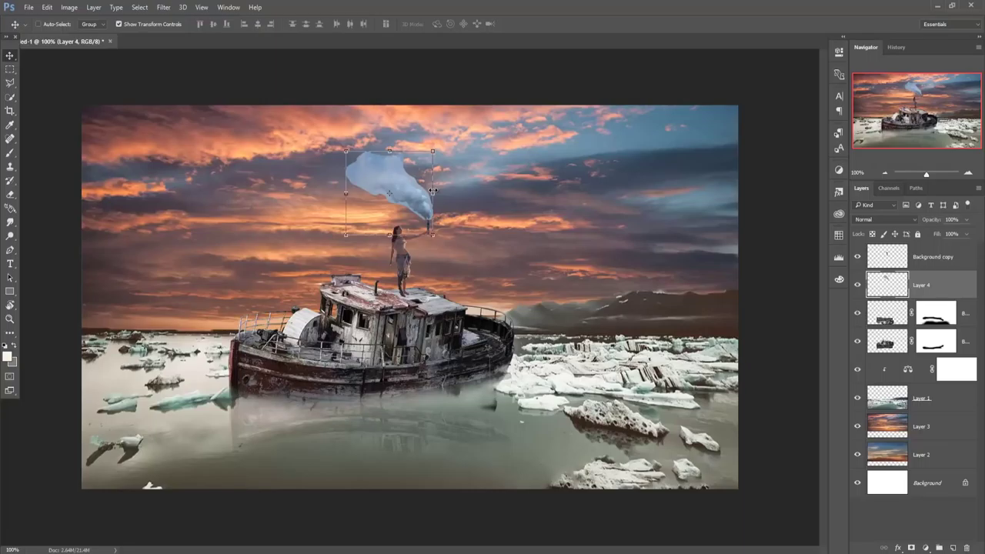
left_click(858, 425)
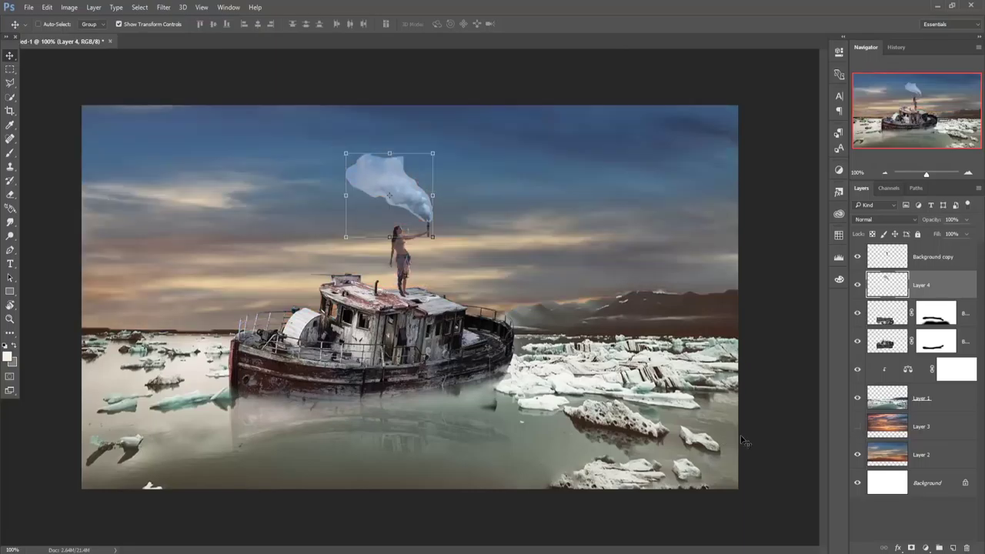
Step: Delete sunset sky Layer 3, then select Background copy and zoom to 200% on the woman
left_click(924, 430)
key("Delete")
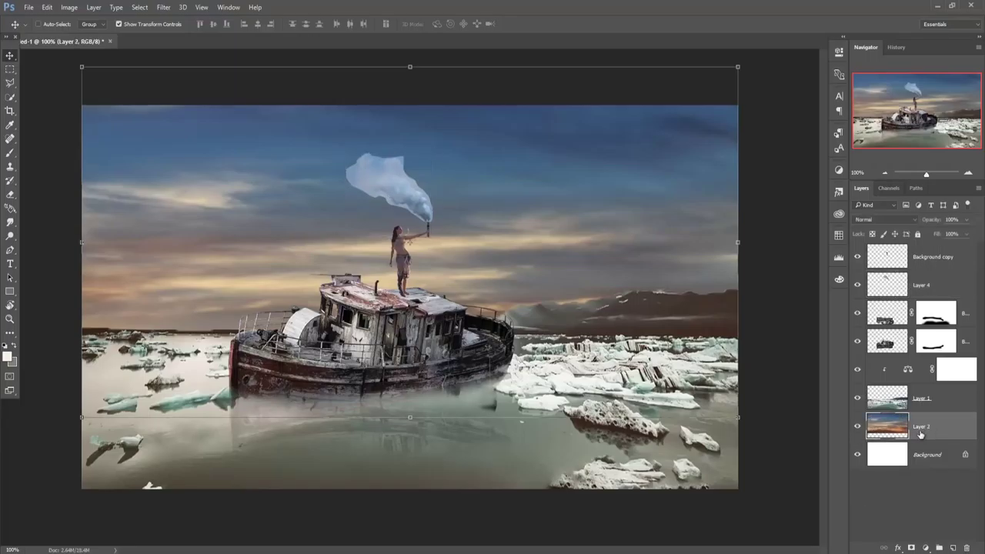
left_click(932, 259)
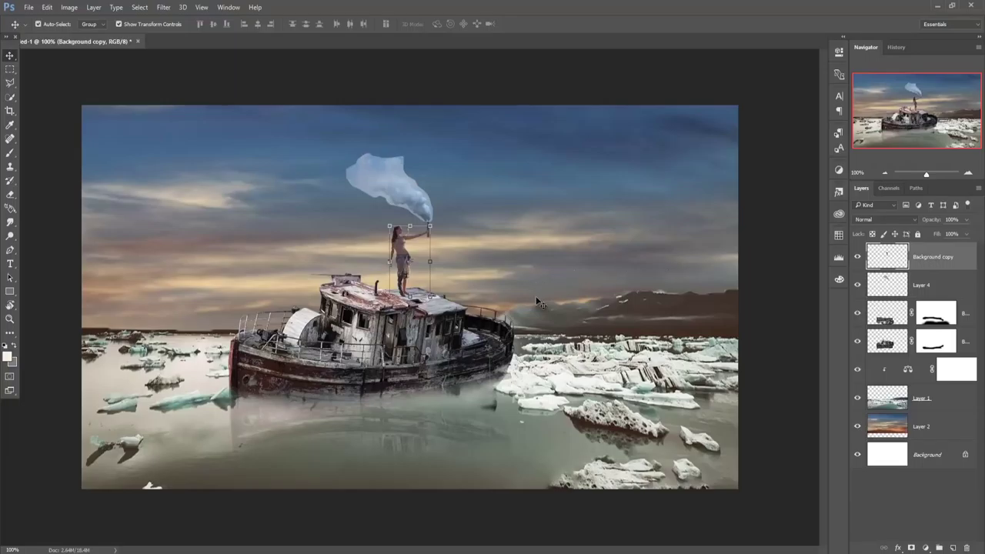
left_click(539, 302, "ctrl+space")
left_click_drag(497, 282, 510, 411)
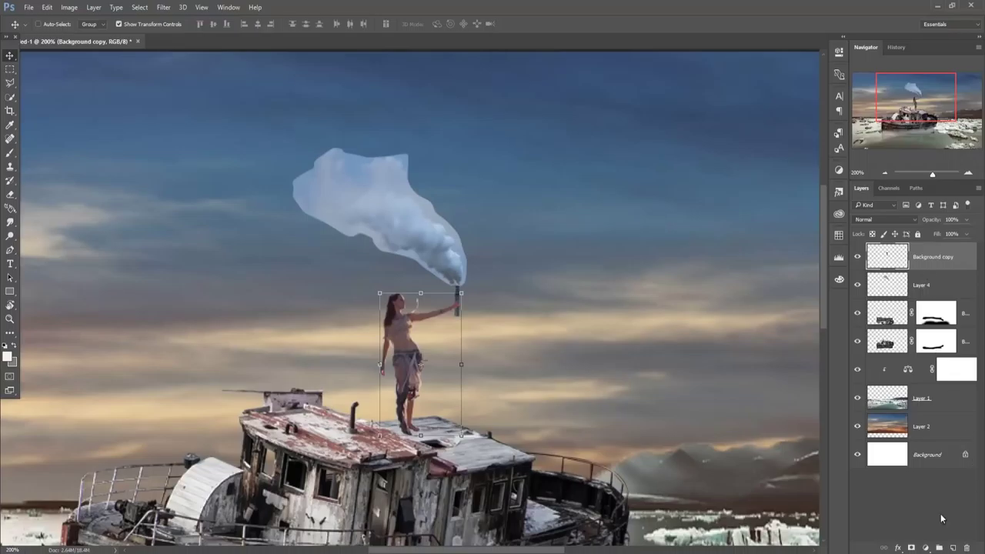
Step: Add a mask to the woman's layer and set up a smaller brush
left_click(911, 548)
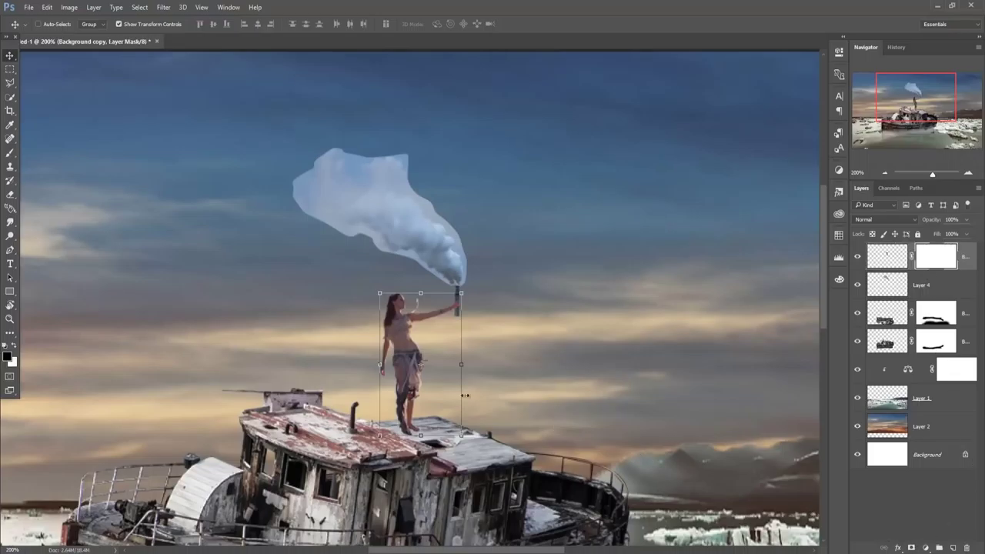
left_click(10, 152)
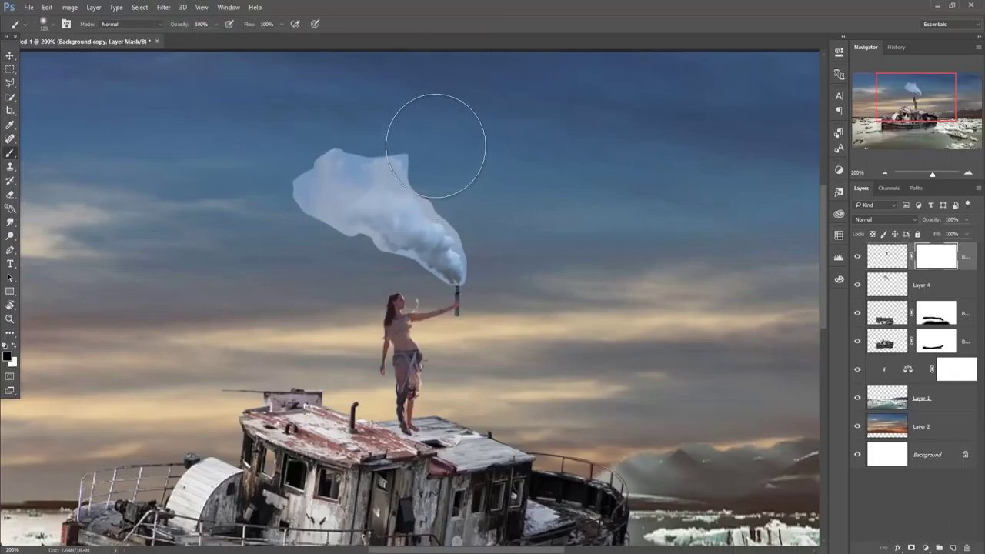
key("bracketleft")
key("bracketleft")
key("bracketleft")
left_click(215, 24)
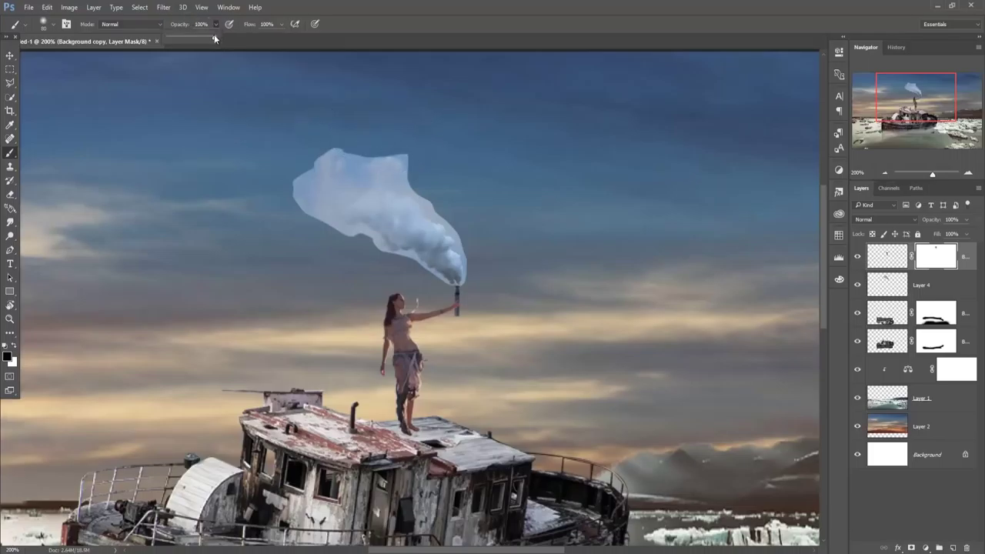
Step: Mask smoke Layer 4 and paint black to fade its top-right corner
left_click(943, 286)
left_click(912, 548)
key("x")
key("x")
mouse_move(446, 121)
left_mouse_down()
mouse_move(418, 144)
mouse_move(380, 121)
mouse_move(356, 127)
mouse_move(436, 161)
mouse_move(442, 174)
left_mouse_up()
key("bracketleft")
key("bracketleft")
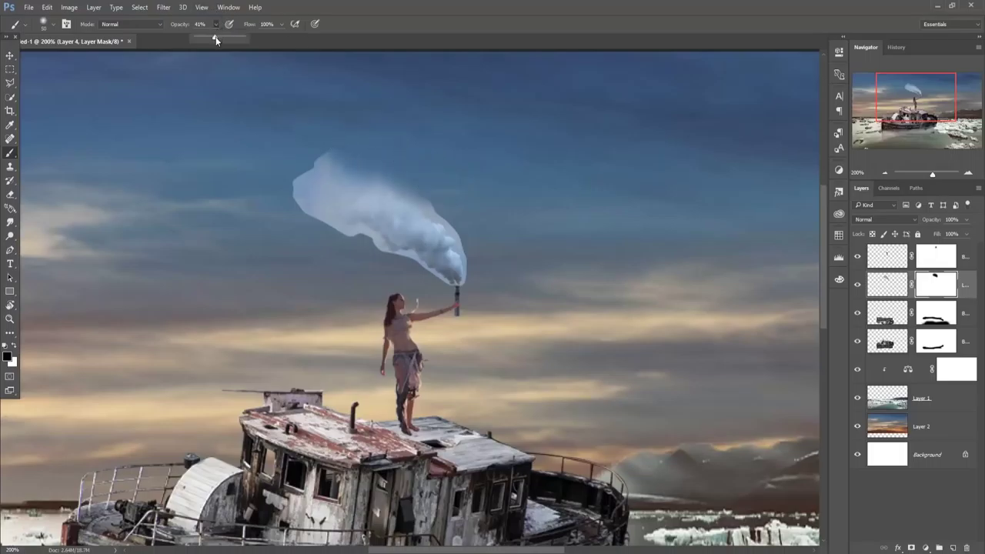
Step: At 100% brush opacity, paint away the smoke's lower-right bulk and lower-left edge
left_click_drag(215, 36, 248, 36)
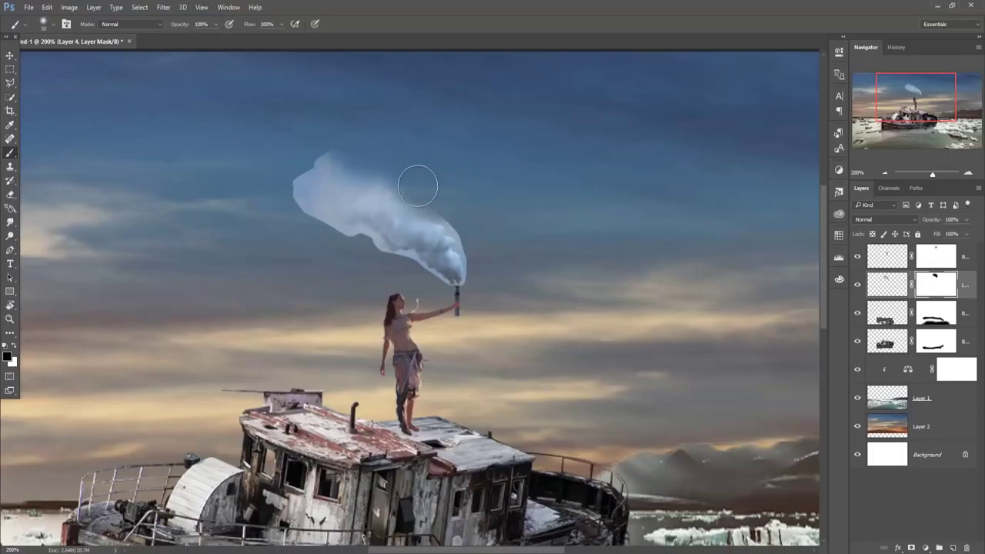
mouse_move(418, 186)
left_mouse_down()
mouse_move(475, 238)
mouse_move(481, 269)
left_mouse_up()
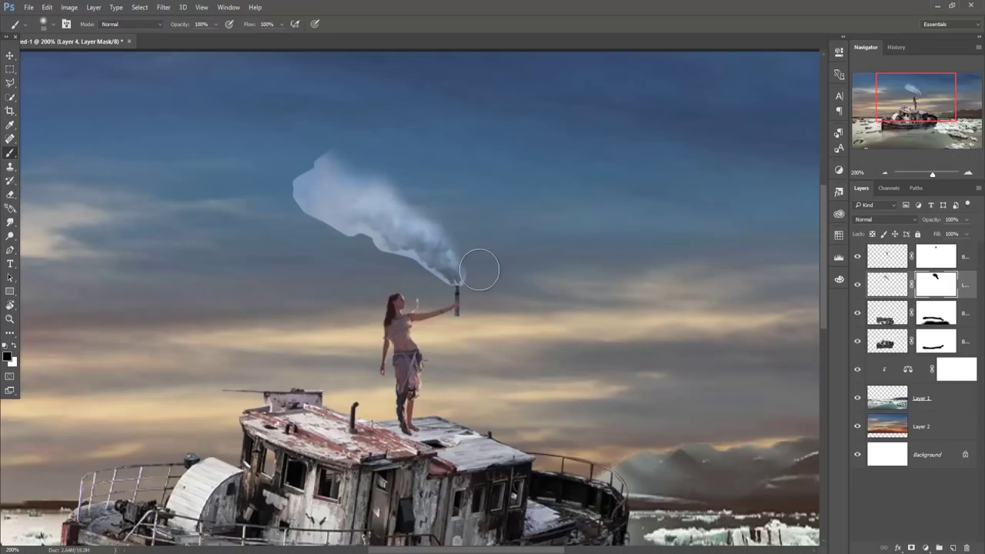
key("bracketleft")
key("bracketleft")
mouse_move(444, 281)
left_mouse_down()
mouse_move(407, 251)
mouse_move(382, 251)
left_mouse_up()
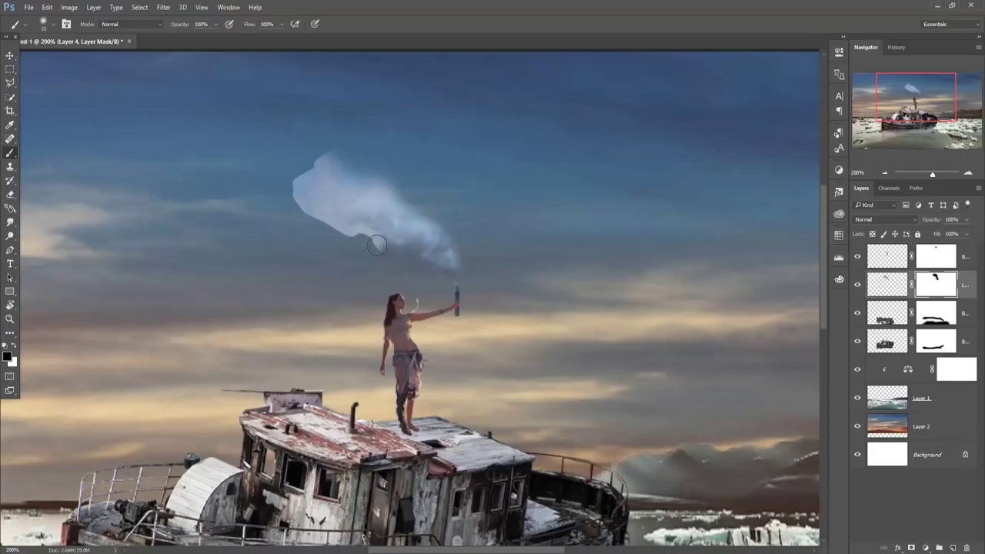
mouse_move(381, 250)
left_mouse_down()
mouse_move(282, 215)
mouse_move(301, 209)
mouse_move(297, 165)
mouse_move(284, 200)
mouse_move(305, 160)
mouse_move(330, 144)
mouse_move(361, 145)
mouse_move(285, 138)
left_mouse_up()
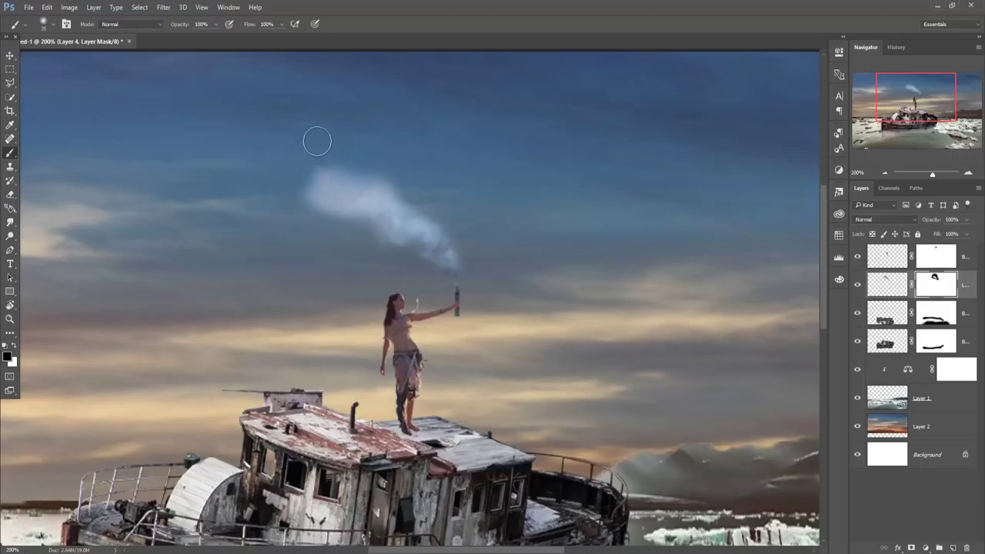
Step: Bring the billowing smoke photo into the composite
key("v")
mouse_move(215, 40)
left_mouse_down()
mouse_move(212, 63)
mouse_move(525, 146)
left_mouse_up()
left_click_drag(574, 345, 359, 223)
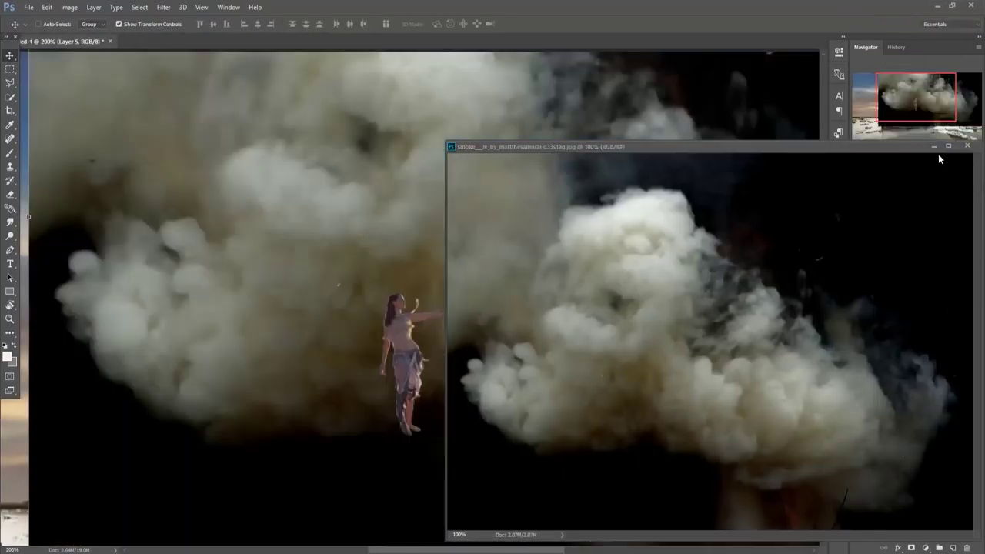
Step: Scale the billowing smoke Layer 5 to about 28% and place it above the torch
left_click(935, 146)
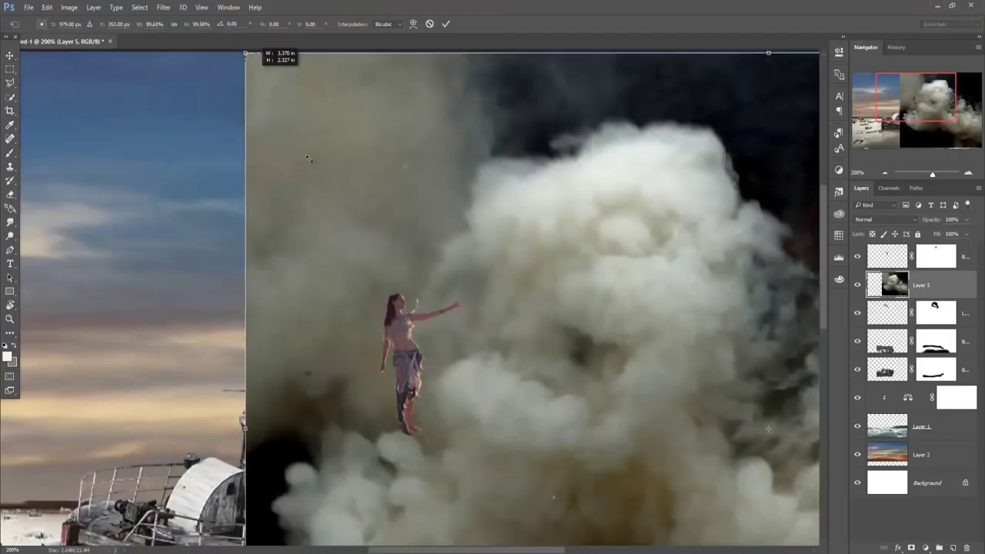
left_click_drag(243, 51, 576, 287)
left_click_drag(595, 363, 496, 316)
left_click_drag(578, 337, 206, 140)
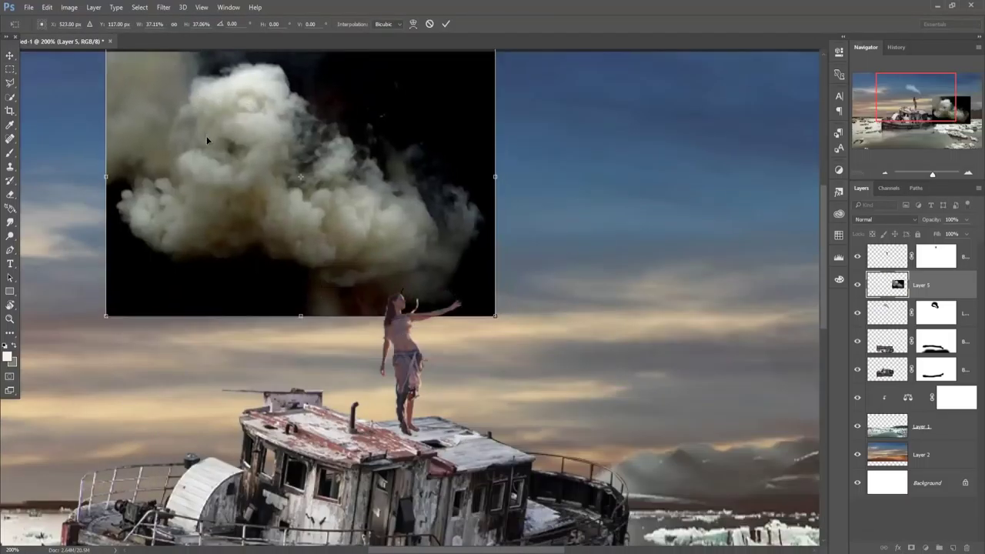
key("ctrl+minus")
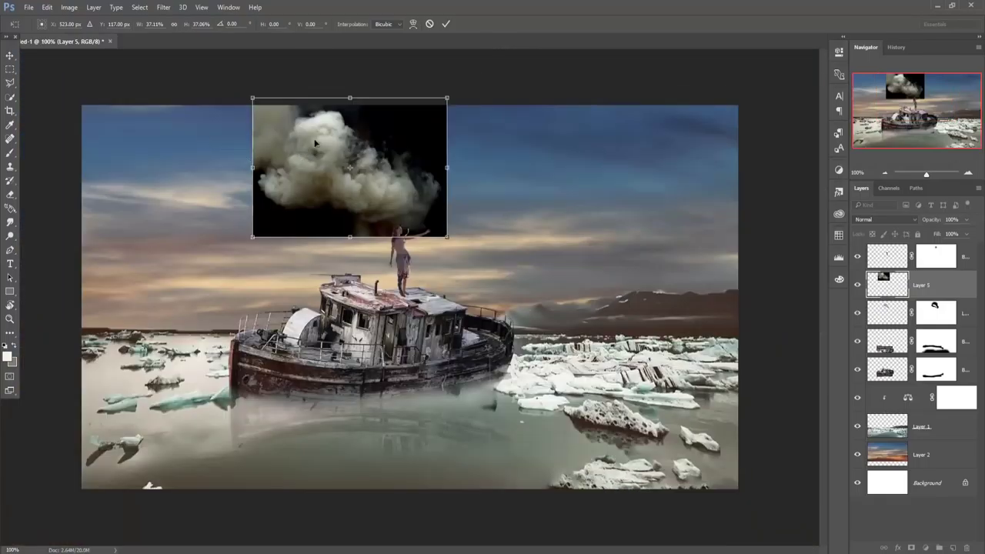
left_click_drag(250, 98, 286, 121)
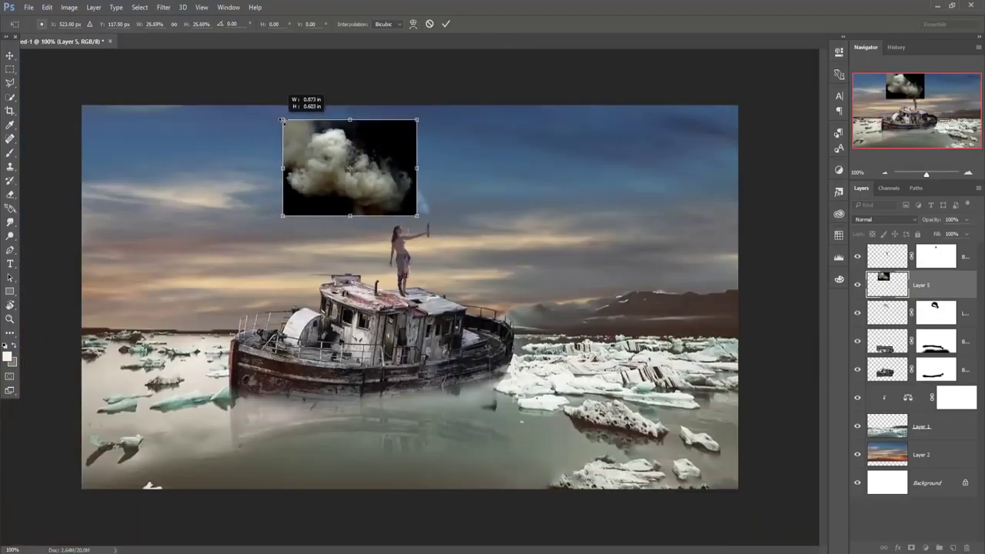
mouse_move(327, 153)
left_mouse_down()
mouse_move(287, 116)
mouse_move(303, 132)
left_mouse_up()
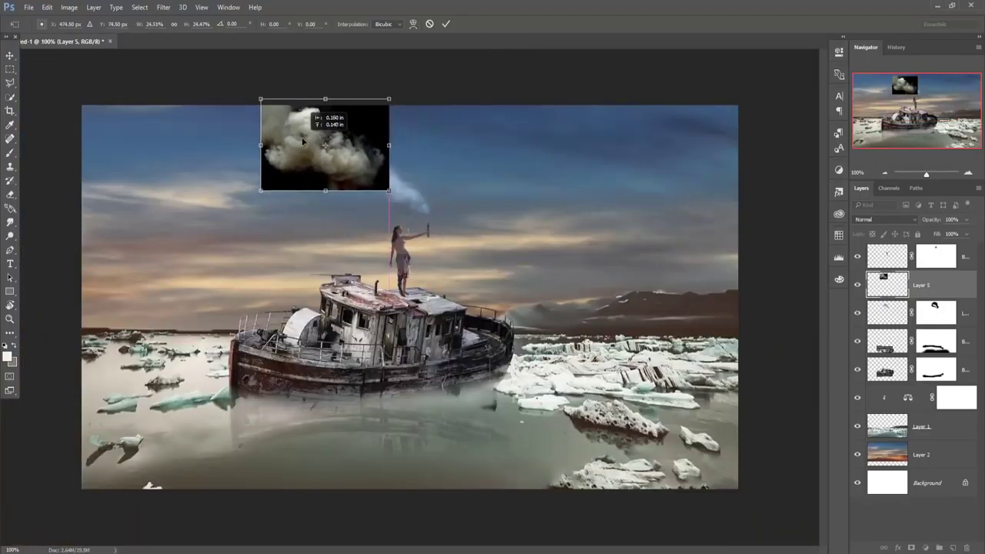
left_click_drag(259, 192, 238, 205)
Step: Set Layer 5 to Screen blend, commit its placement, and add a layer mask
left_click(885, 223)
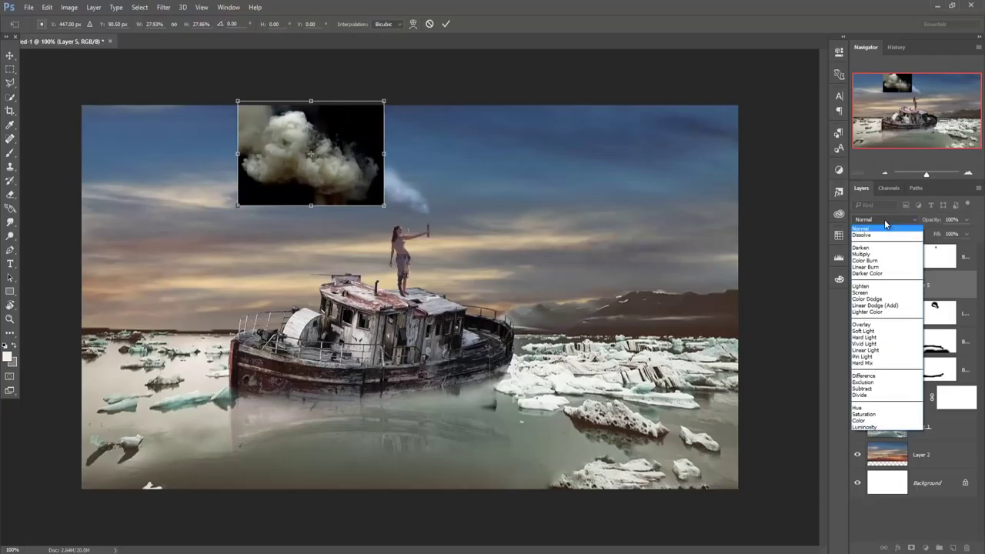
left_click(861, 292)
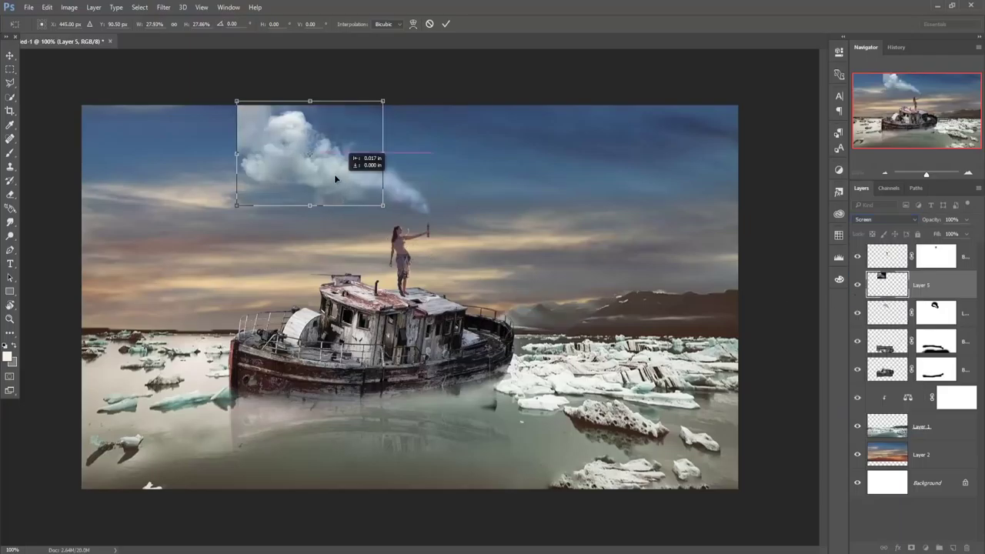
left_click_drag(337, 183, 343, 173)
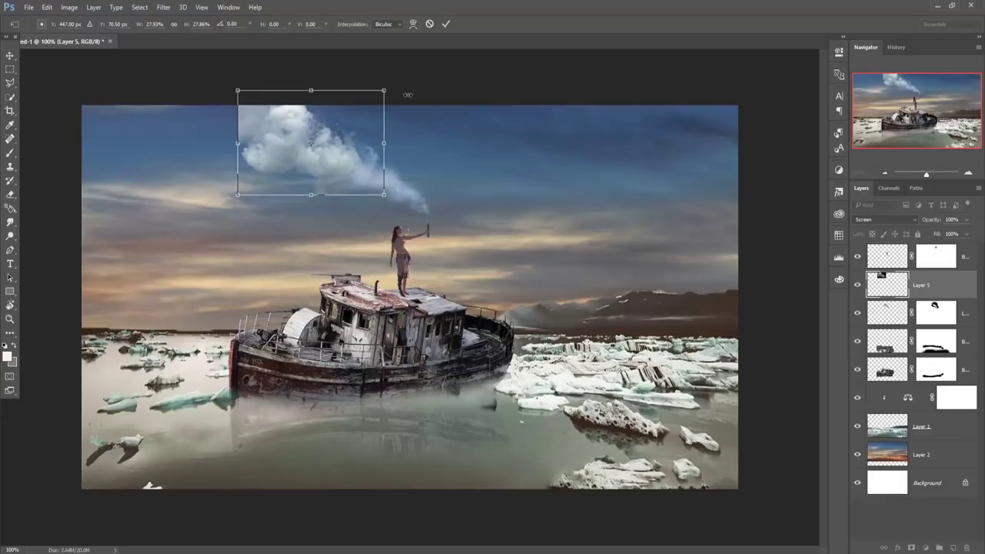
left_click(448, 25)
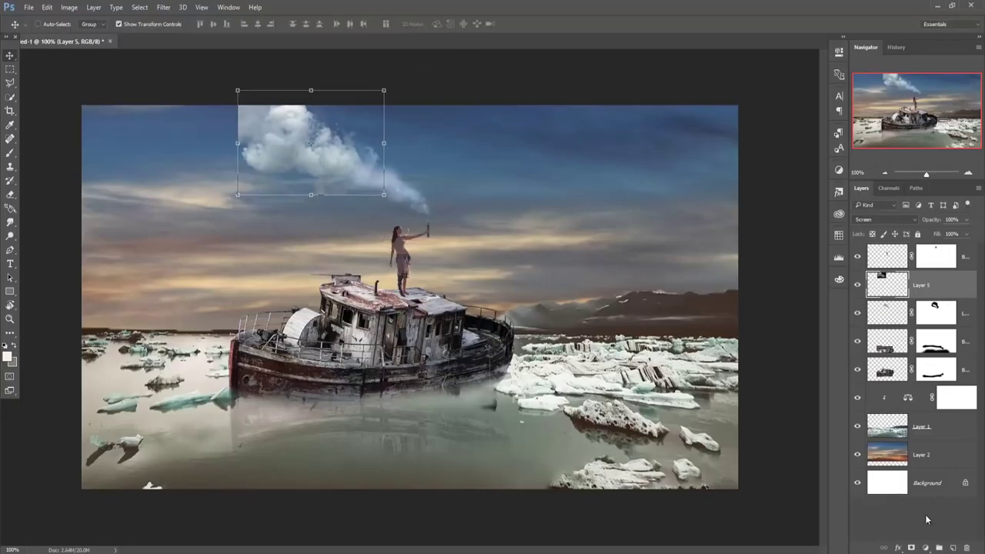
left_click(911, 548)
Step: Soften the cloud's hard left edge on its mask with a larger brush, then set white at 16% opacity
left_click(10, 152)
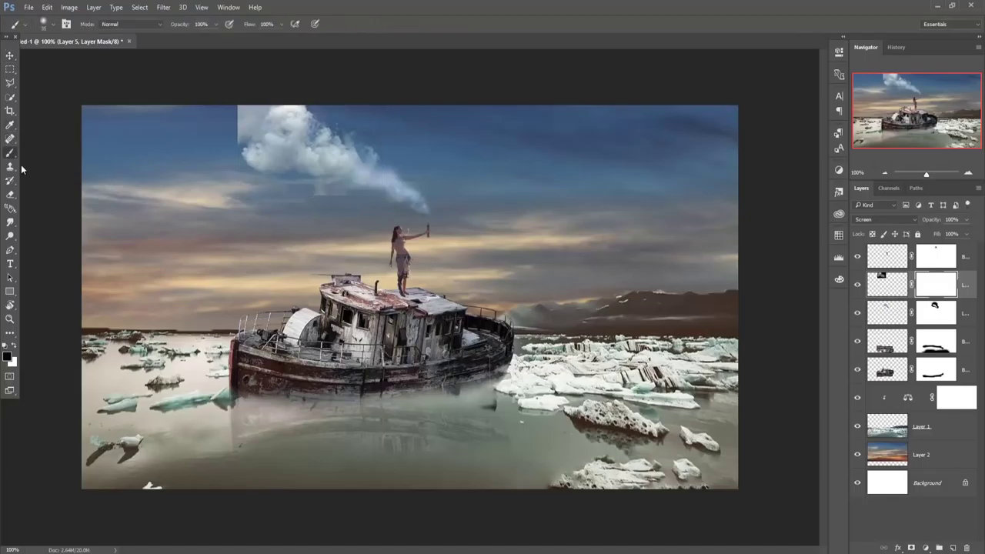
key("bracketright")
key("bracketright")
key("bracketright")
key("bracketright")
key("bracketright")
key("bracketright")
key("bracketright")
key("bracketright")
key("bracketright")
mouse_move(213, 115)
left_mouse_down()
mouse_move(259, 105)
mouse_move(343, 157)
mouse_move(246, 142)
left_mouse_up()
left_click(14, 348)
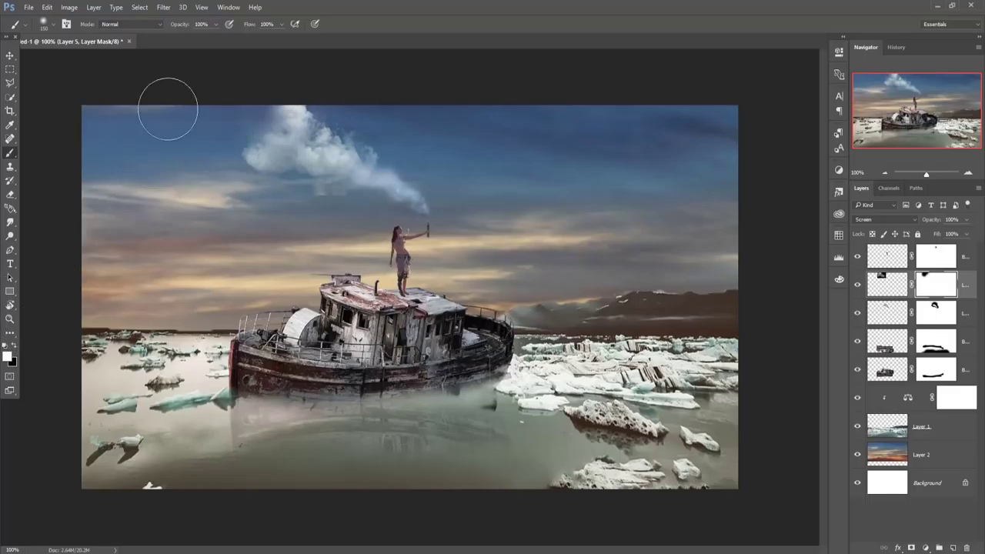
left_click(216, 24)
left_click(277, 140)
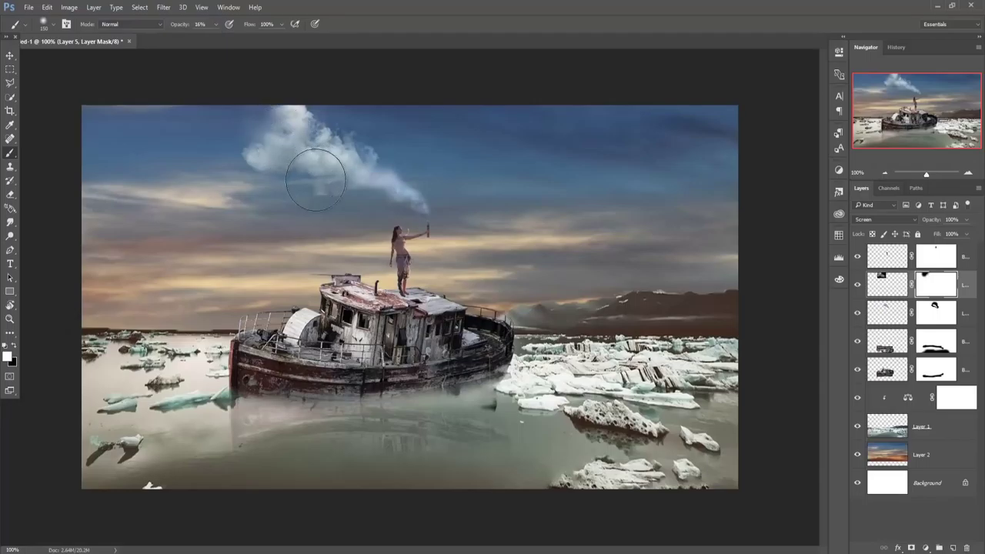
key("bracketleft")
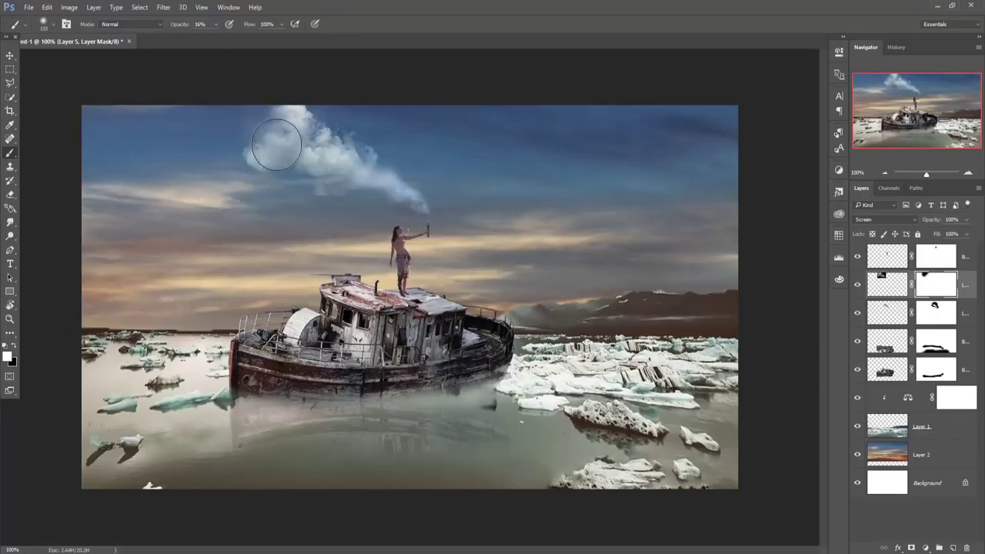
key("bracketleft")
key("bracketleft")
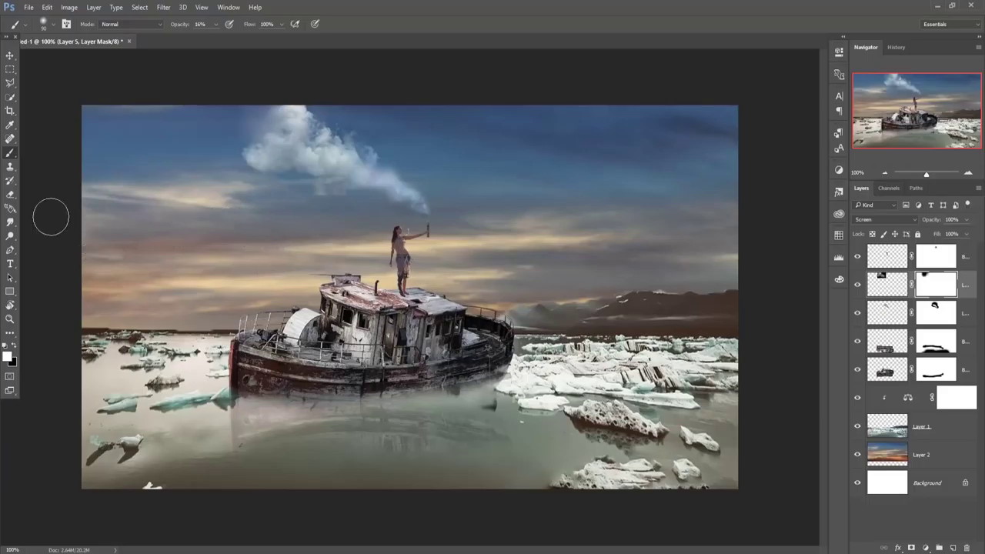
Step: Return to the cloud layer's mask and set black as the painting colour
left_click(10, 57)
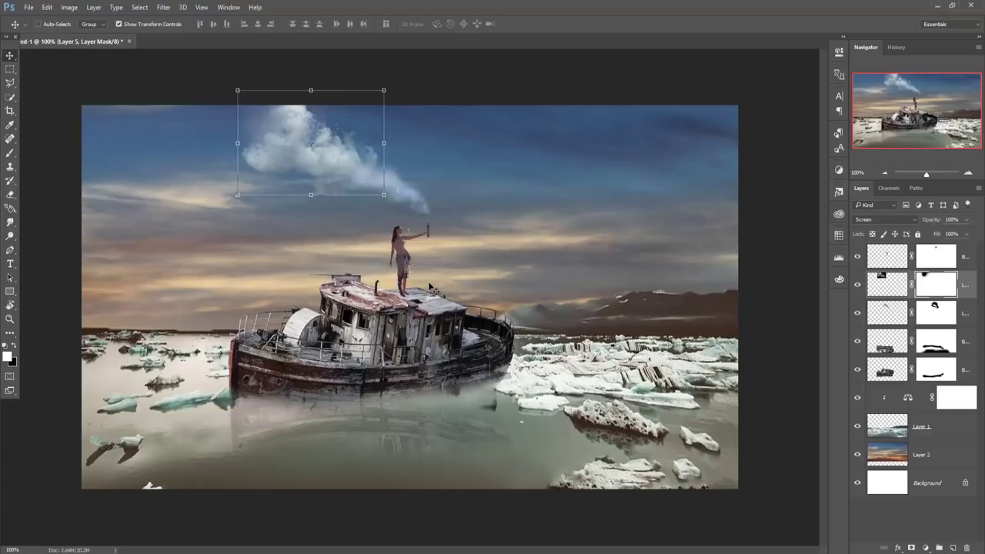
left_click(965, 312)
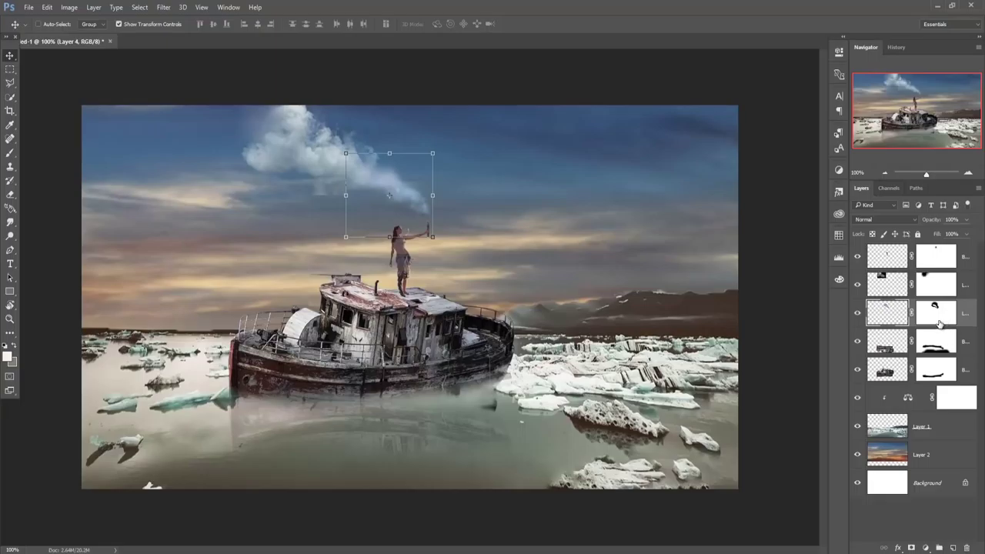
left_click(935, 290)
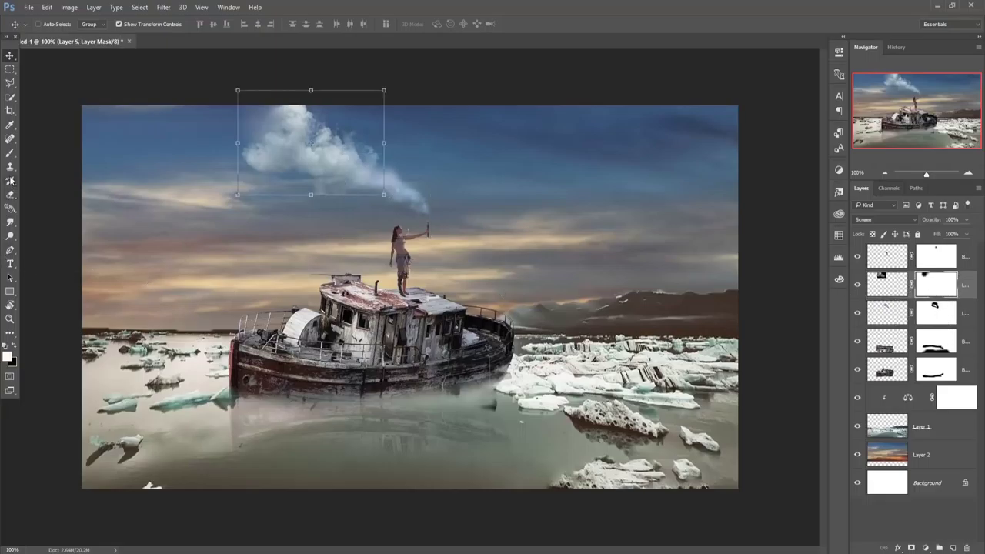
left_click(10, 153)
left_click(16, 348)
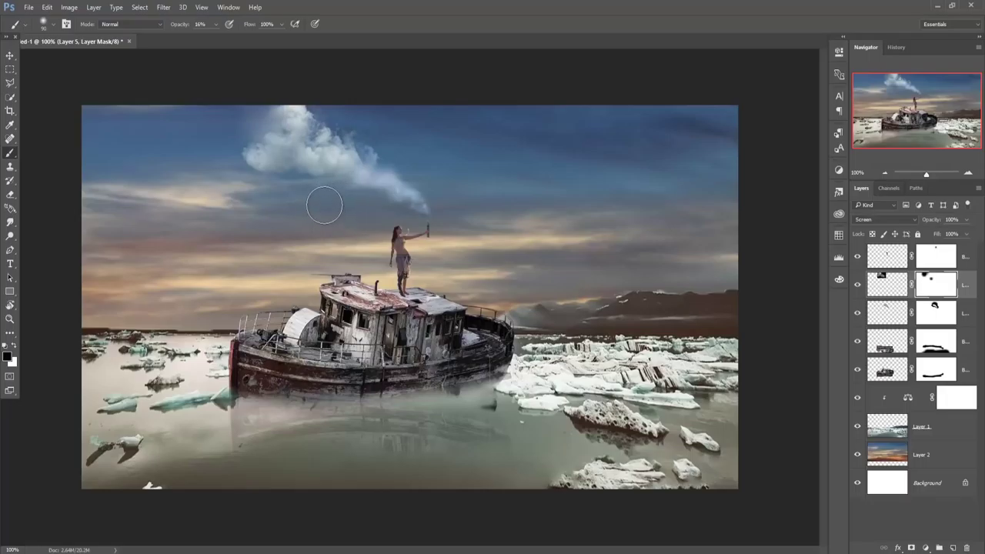
Step: Merge the cloud layer and the smoke layer Layer 4 into one layer
left_click(10, 57)
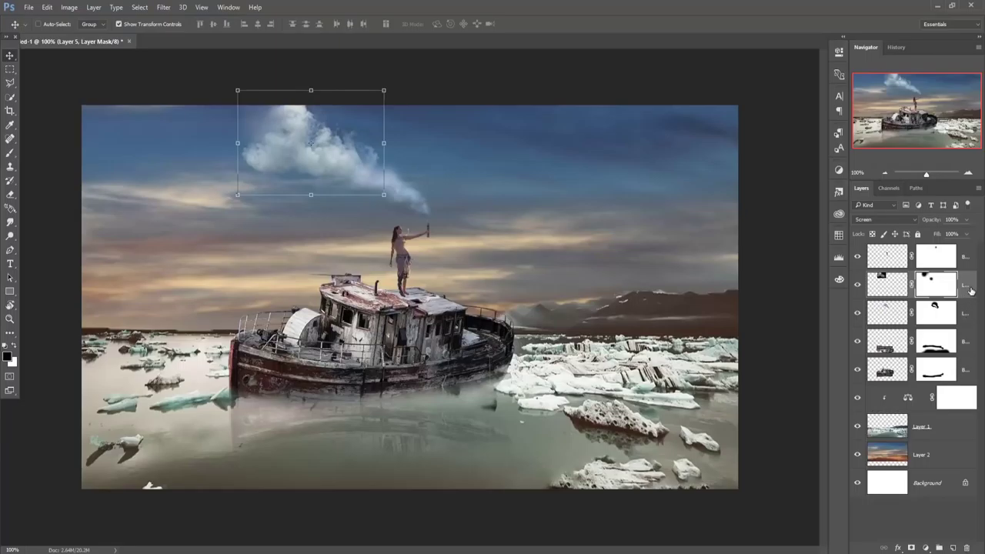
key("x")
key("ctrl+2")
left_click(972, 323)
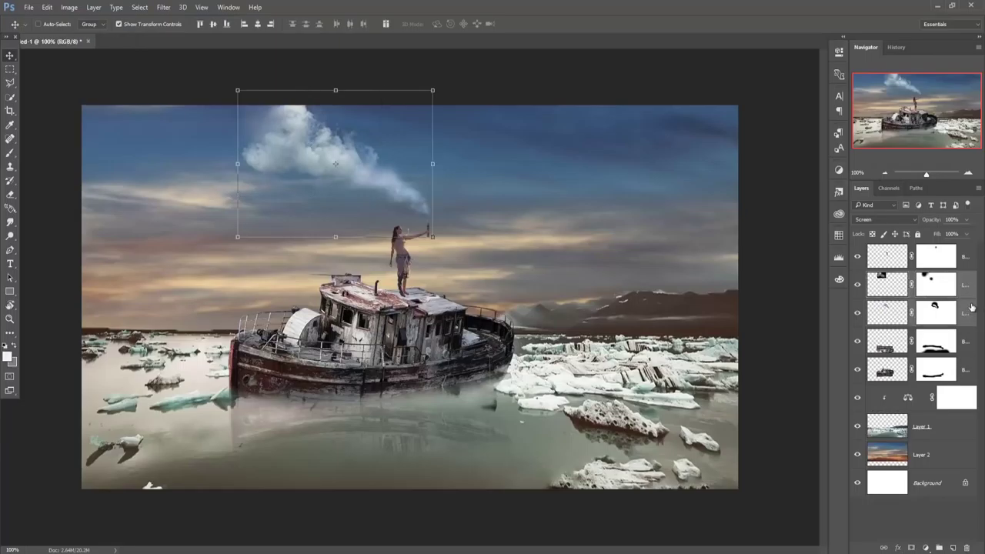
right_click(972, 290)
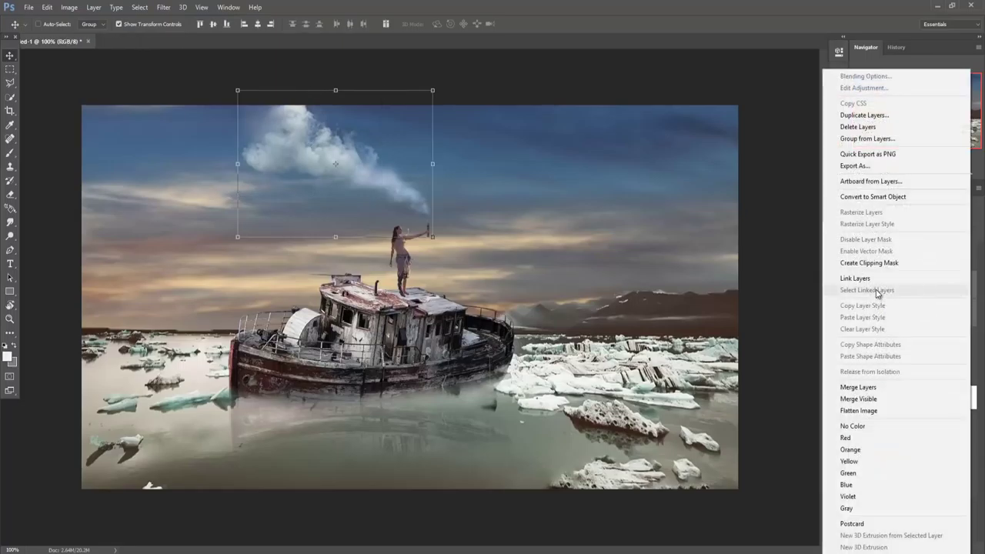
left_click(870, 389)
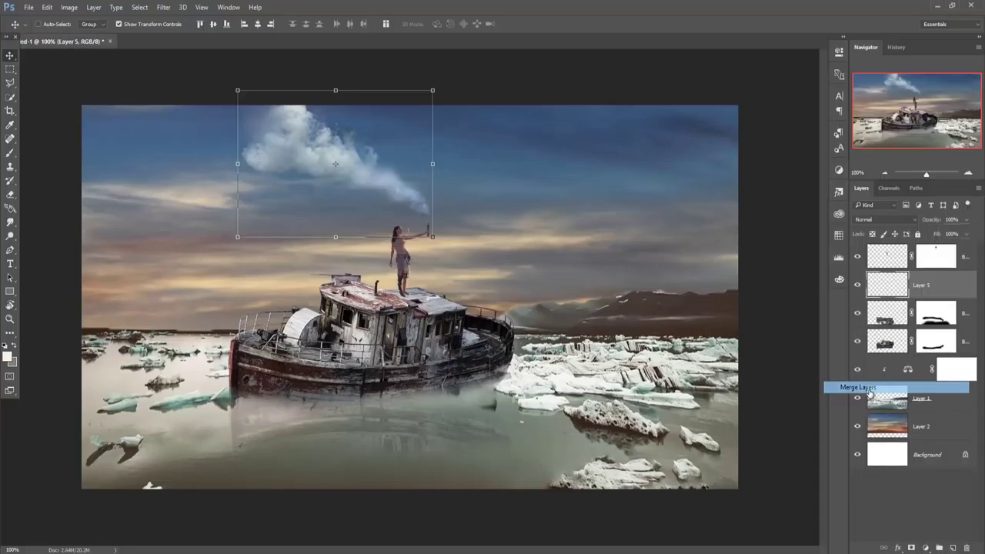
Step: Set Layer 5 to Screen, duplicate it as Layer 5 copy, hide Layer 5, and add Hue/Saturation
left_click(898, 219)
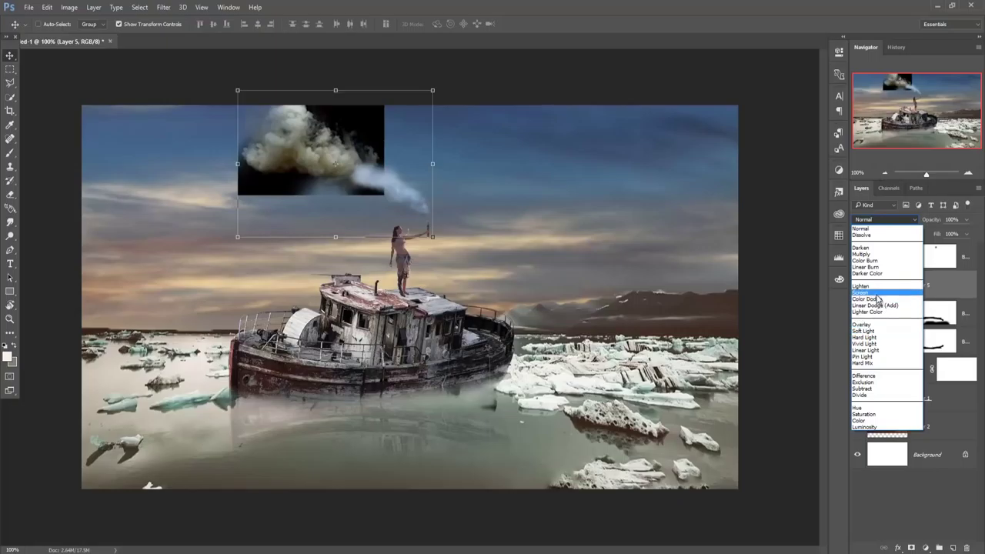
left_click(885, 292)
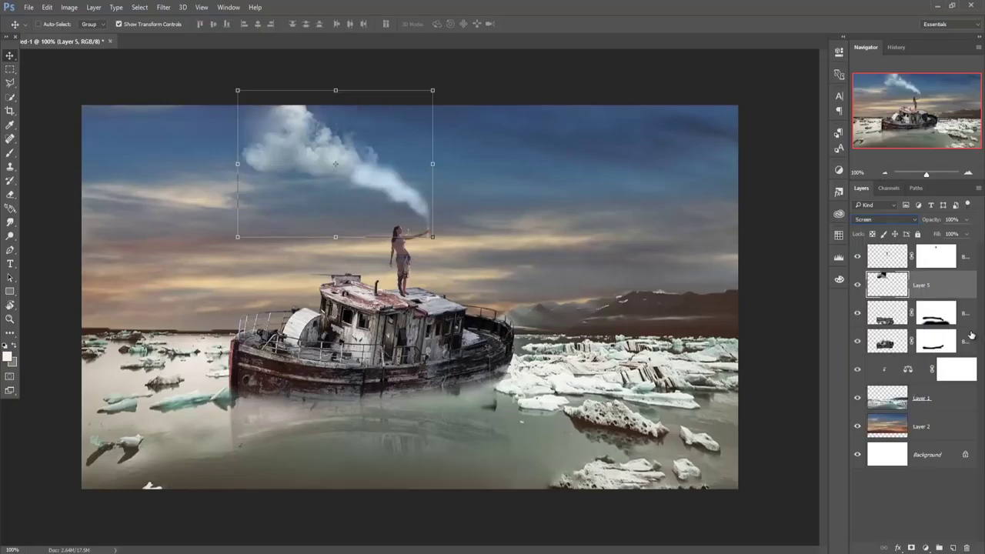
right_click(954, 290)
left_click(870, 115)
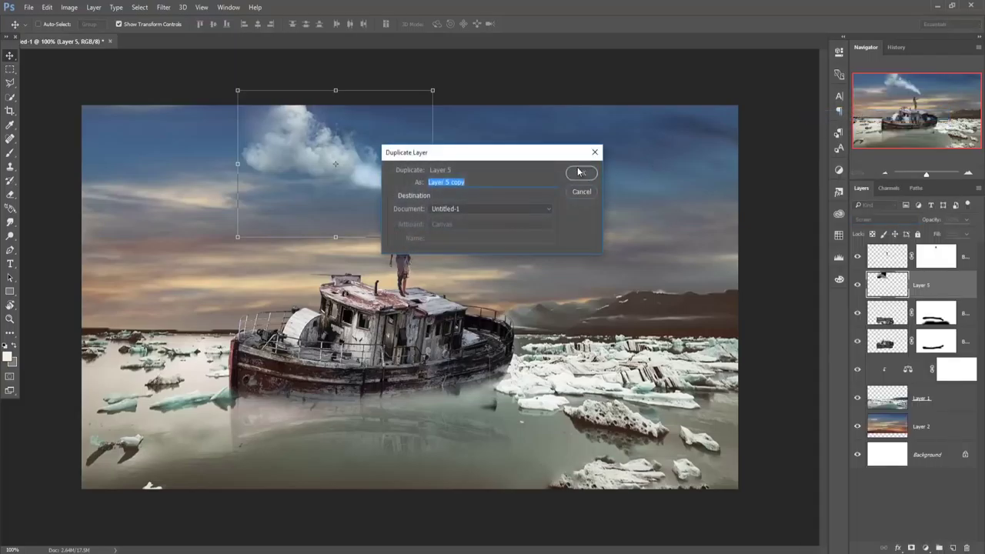
left_click(581, 173)
left_click(858, 313)
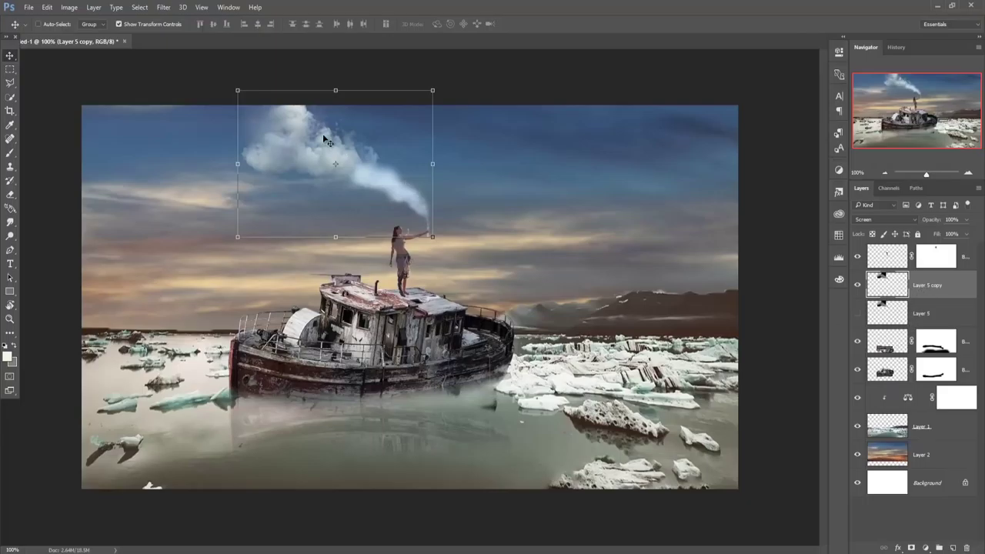
left_click(926, 546)
left_click(897, 423)
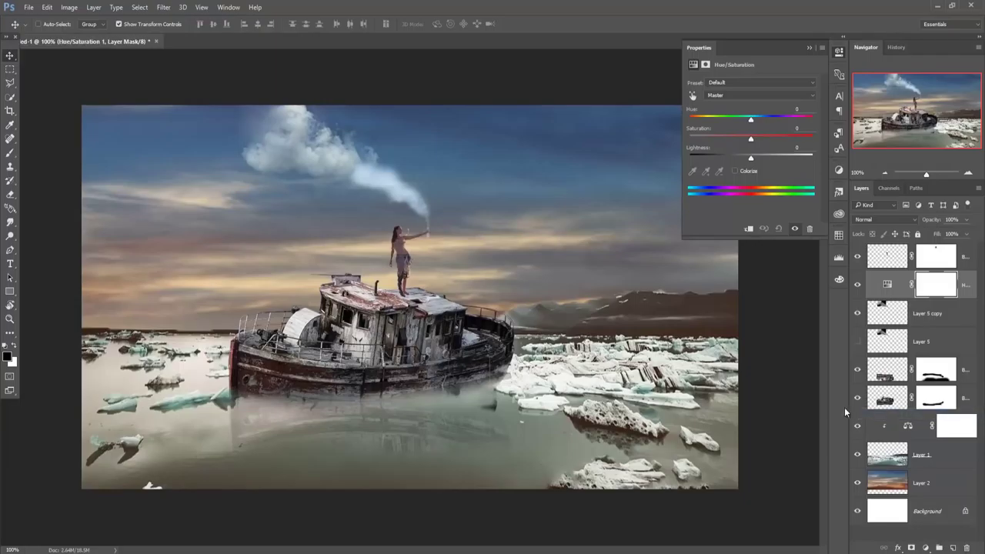
Step: Clip Hue/Saturation to Layer 5 copy and colorize it pink: Hue 0, Saturation 93, Lightness -7
left_click(749, 229)
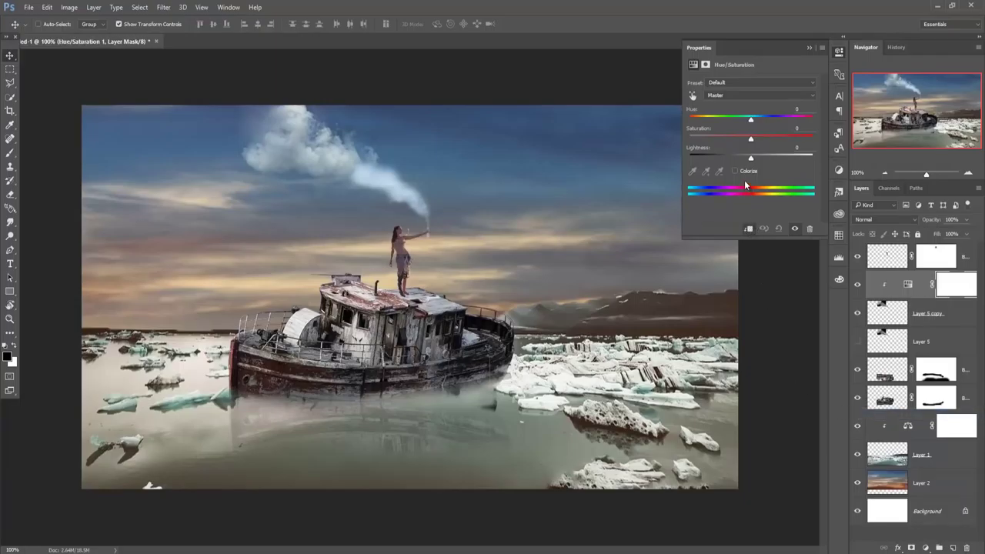
left_click(735, 172)
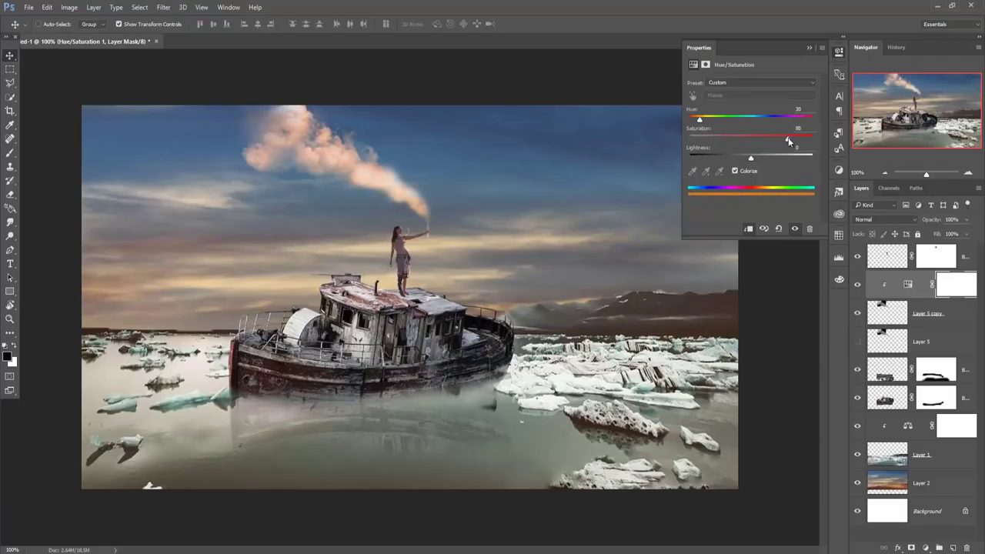
left_click_drag(793, 141, 795, 141)
left_click_drag(699, 120, 696, 121)
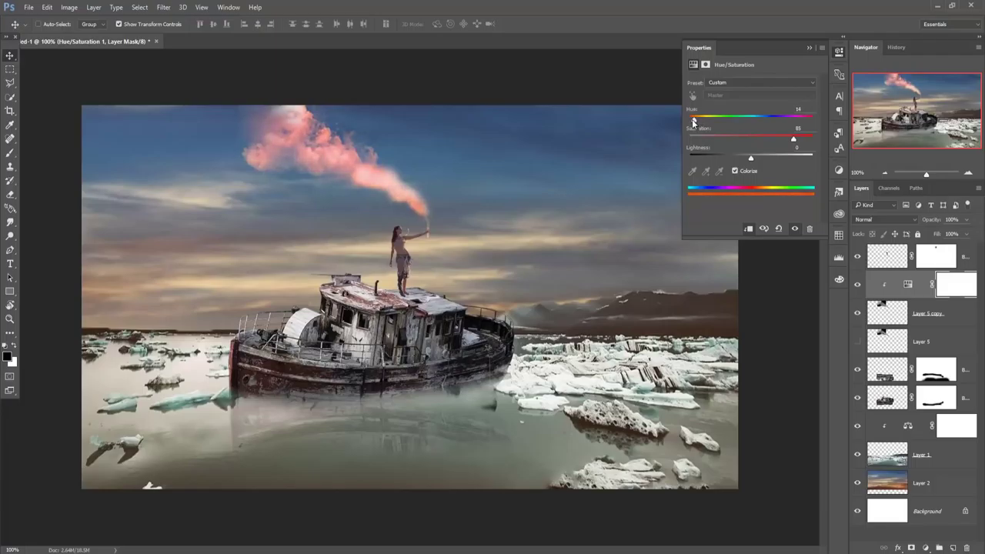
left_click_drag(693, 121, 689, 121)
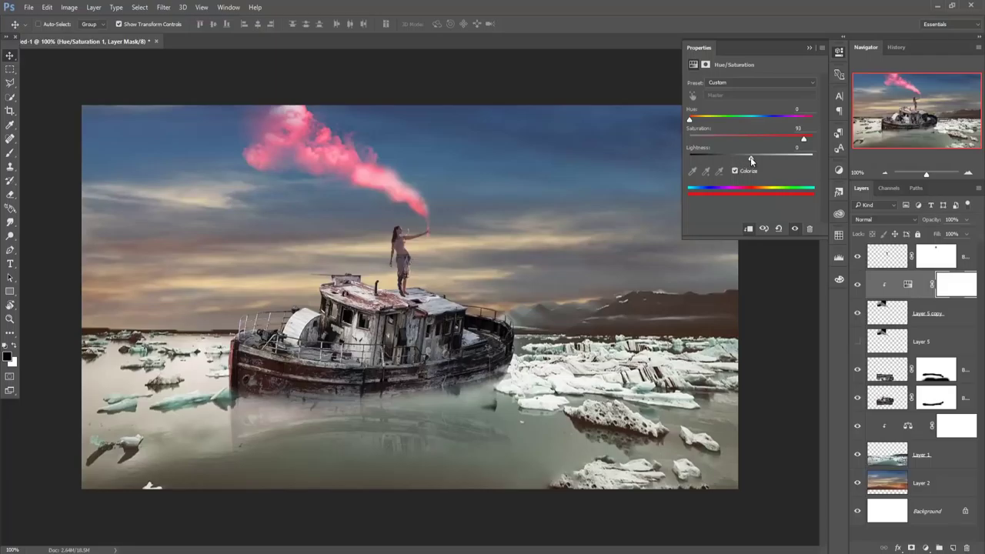
left_click_drag(752, 158, 745, 160)
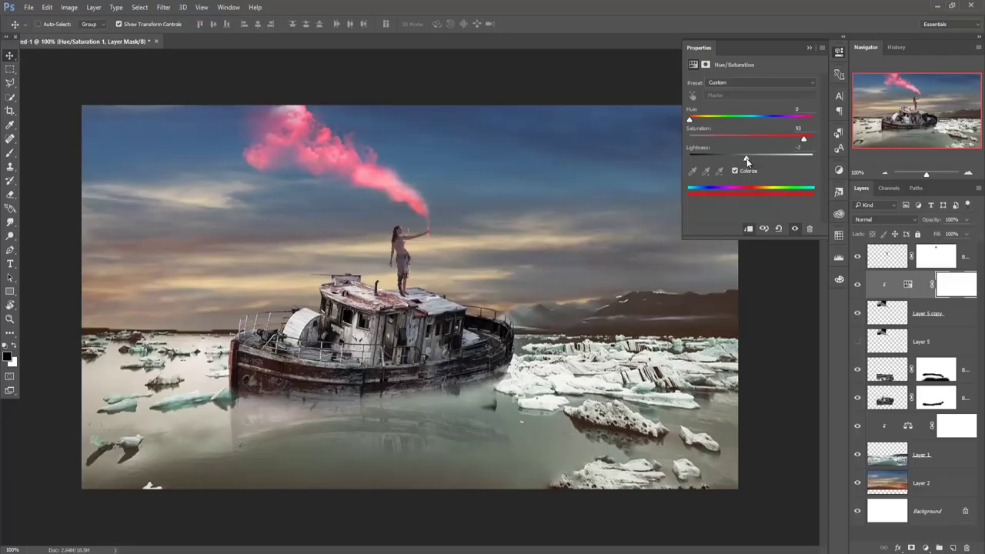
left_click_drag(746, 160, 747, 162)
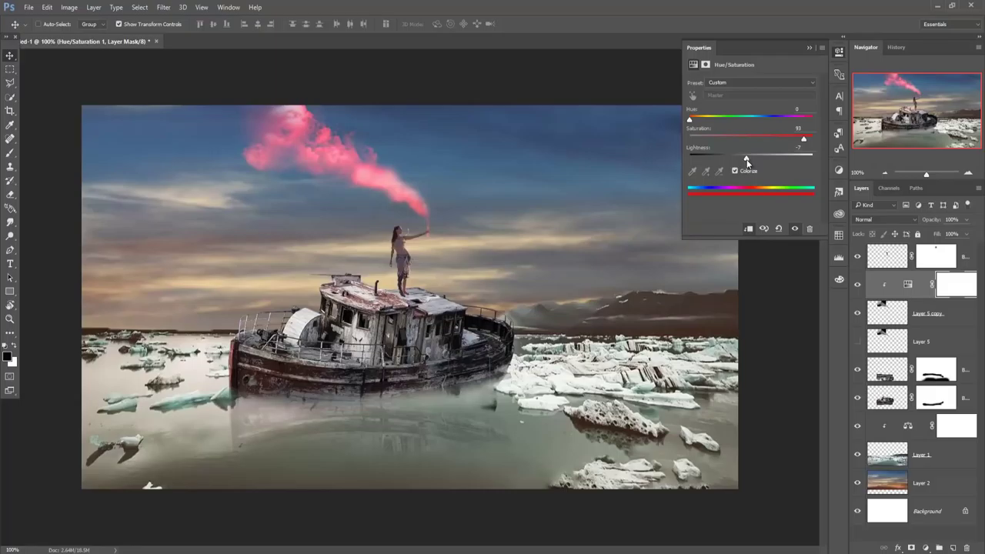
left_click(808, 48)
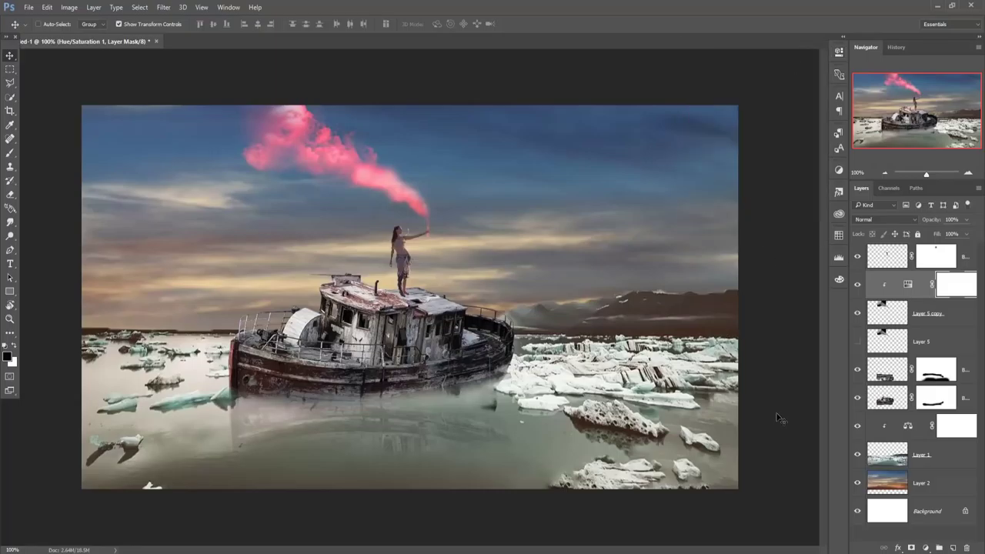
left_click(884, 262)
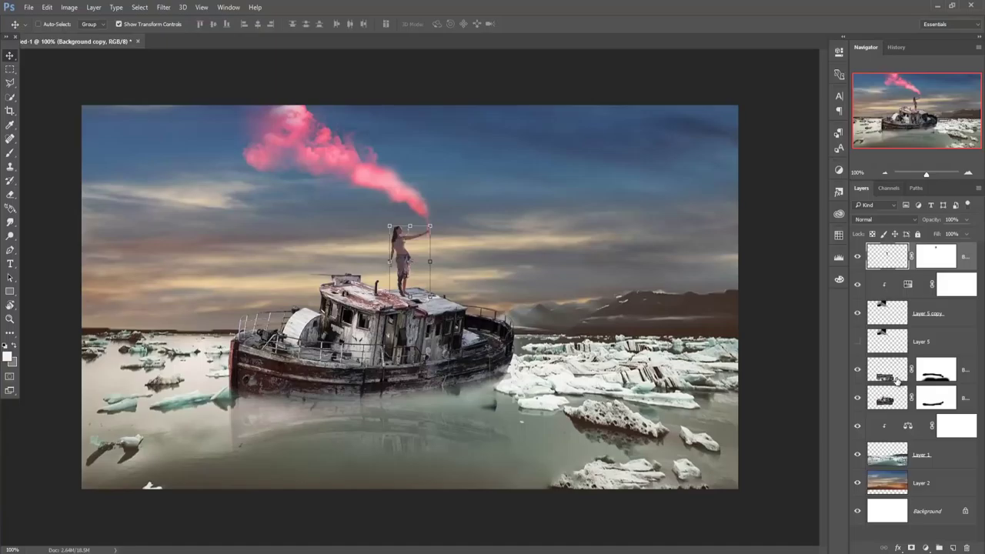
Step: Duplicate the woman's layer and flip the lower copy upside down beneath her feet as a reflection
right_click(968, 263)
left_click(861, 127)
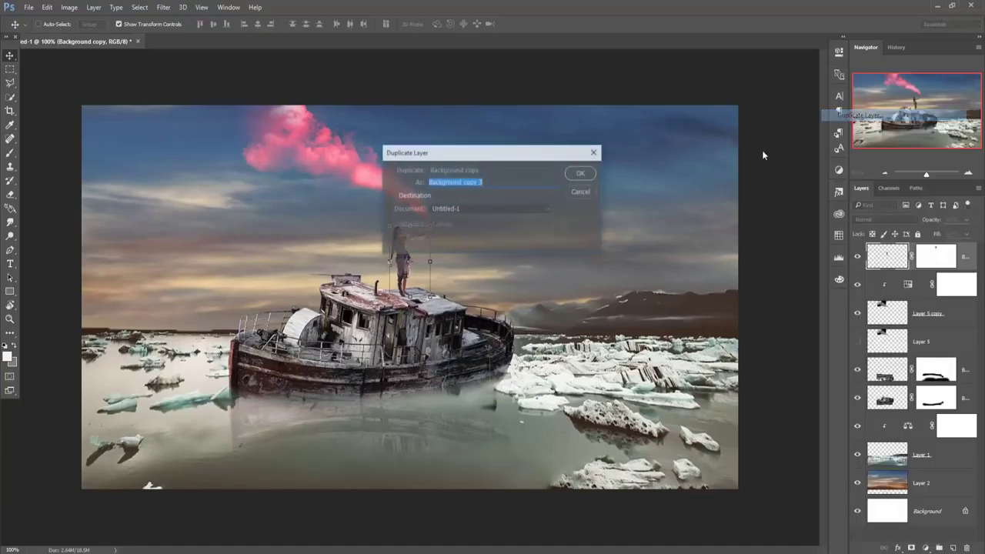
left_click(583, 173)
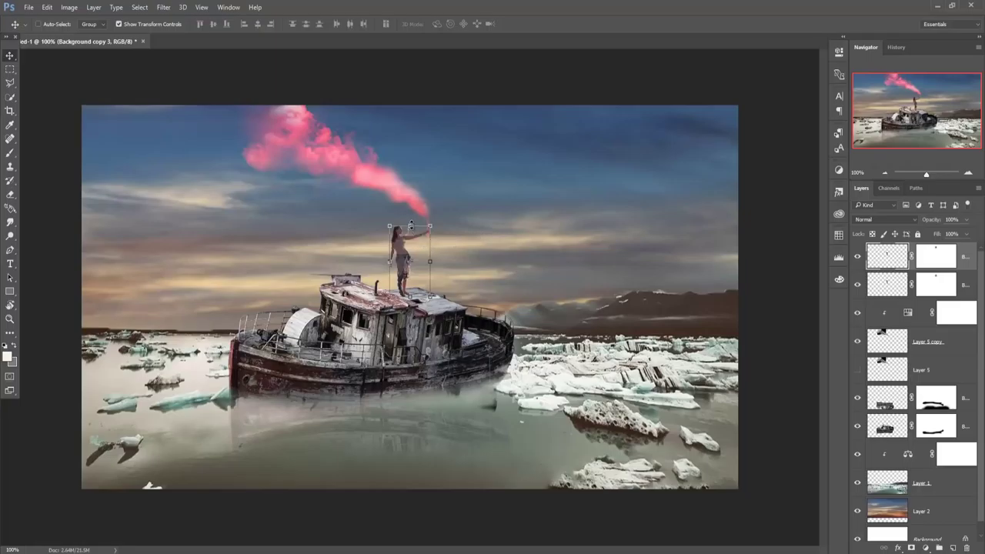
left_click(889, 291)
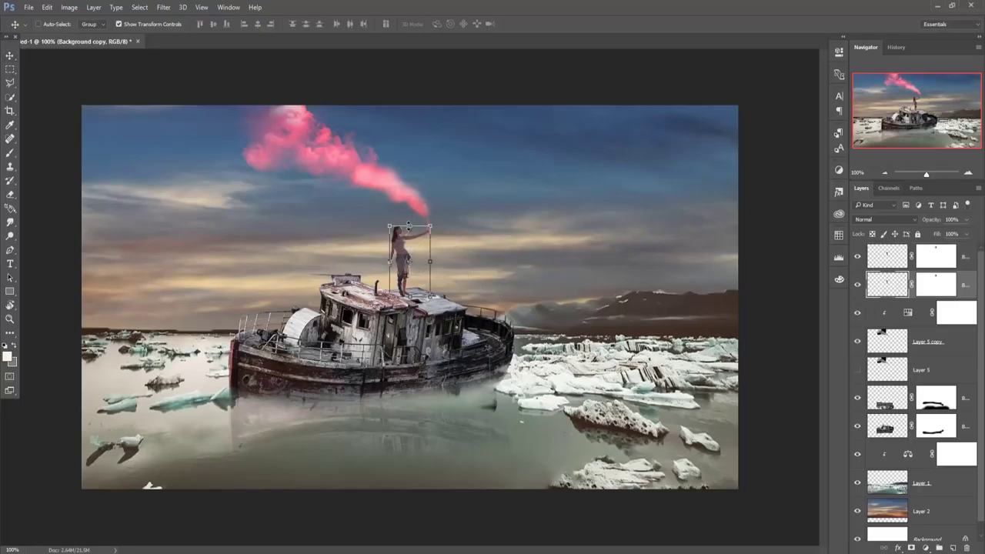
left_click_drag(409, 226, 408, 351)
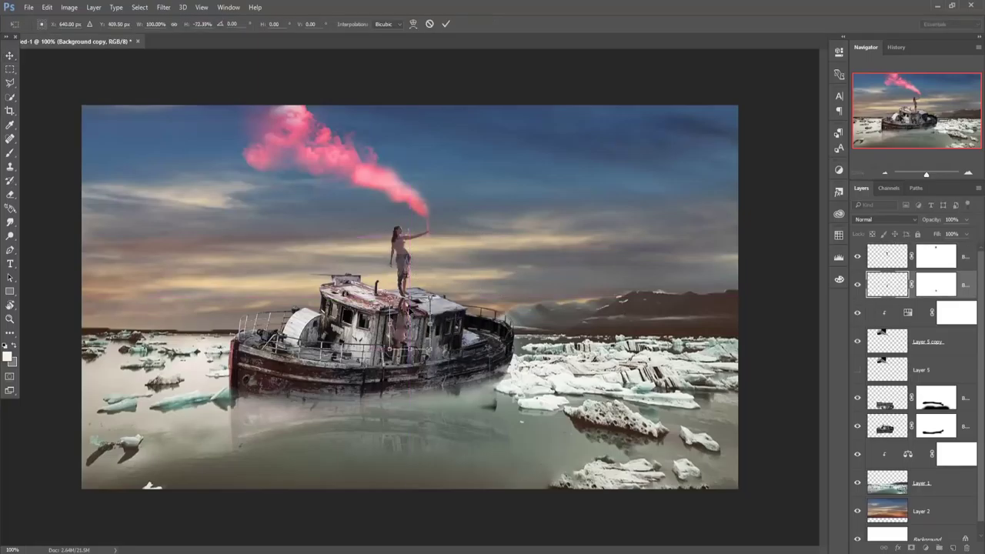
mouse_move(412, 305)
left_mouse_down()
mouse_move(411, 296)
mouse_move(410, 306)
left_mouse_up()
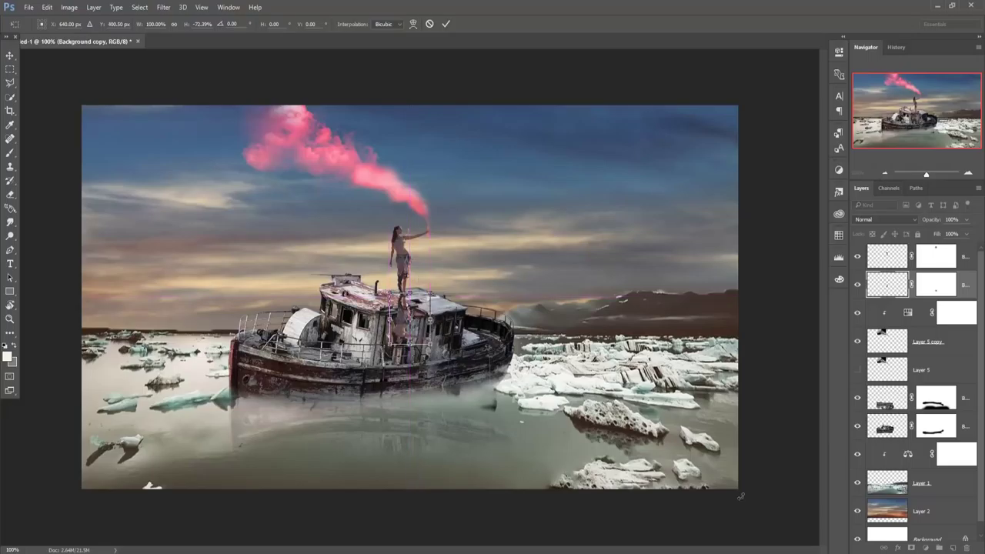
left_click(446, 25)
Step: Darken the reflection with a black Color Overlay layer effect
left_click(927, 548)
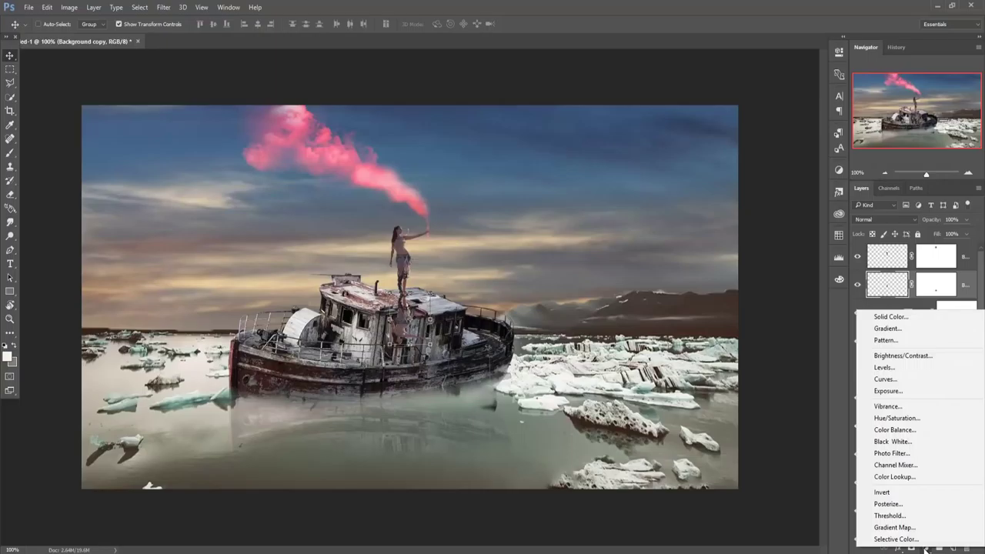
left_click(896, 548)
left_click(898, 548)
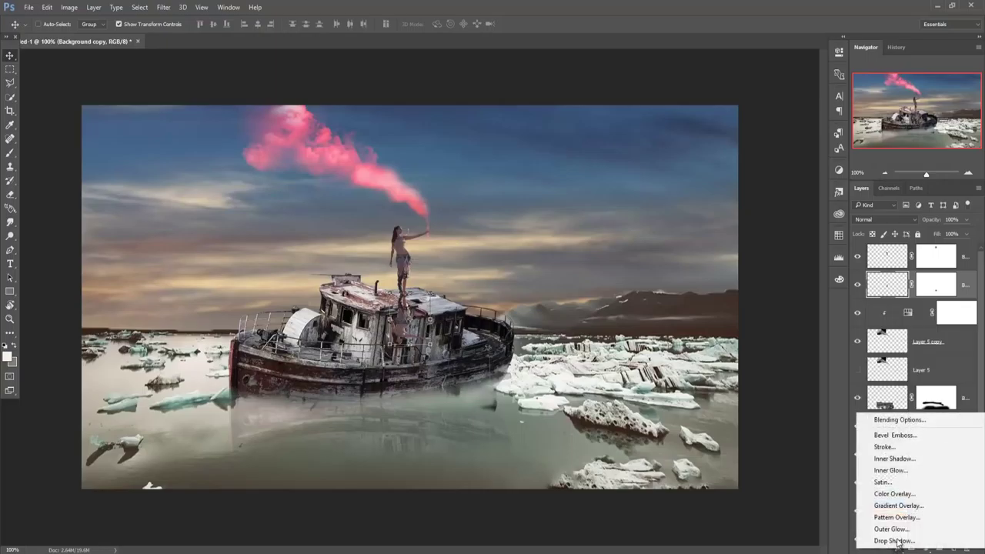
left_click_drag(899, 487, 898, 497)
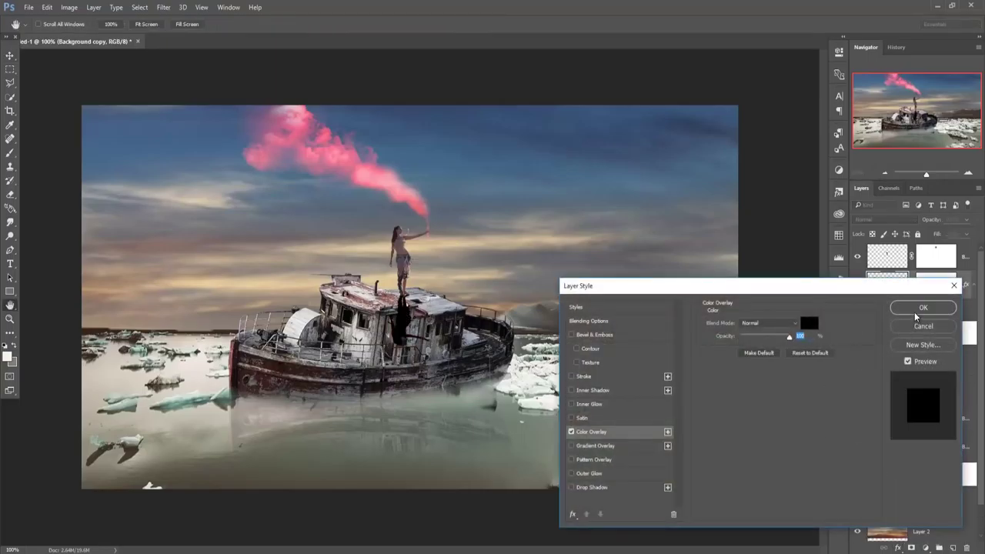
left_click(917, 308)
Step: Hide Layer 5 and paint black on the woman layer's mask over the dark silhouette on the boat
left_click(857, 387)
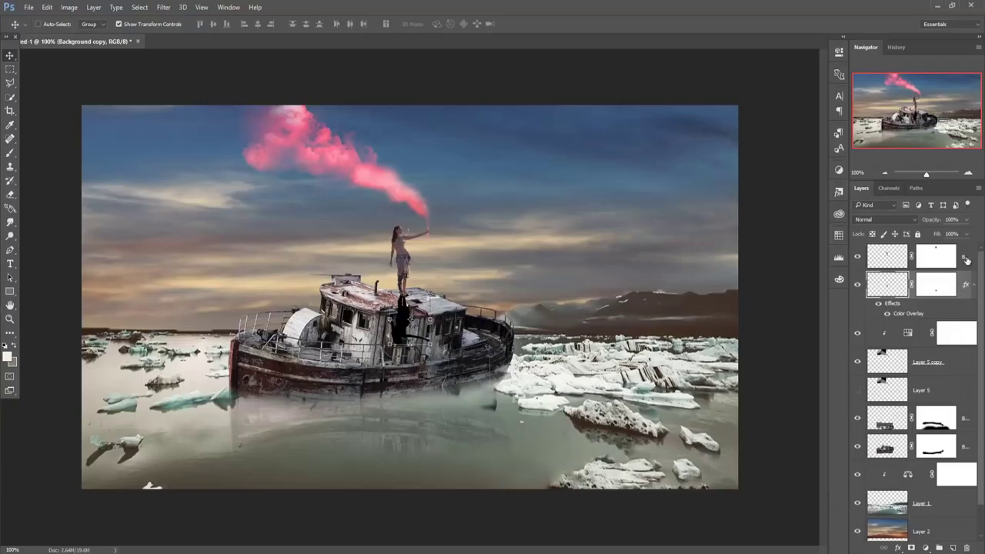
key("x")
left_click(943, 290)
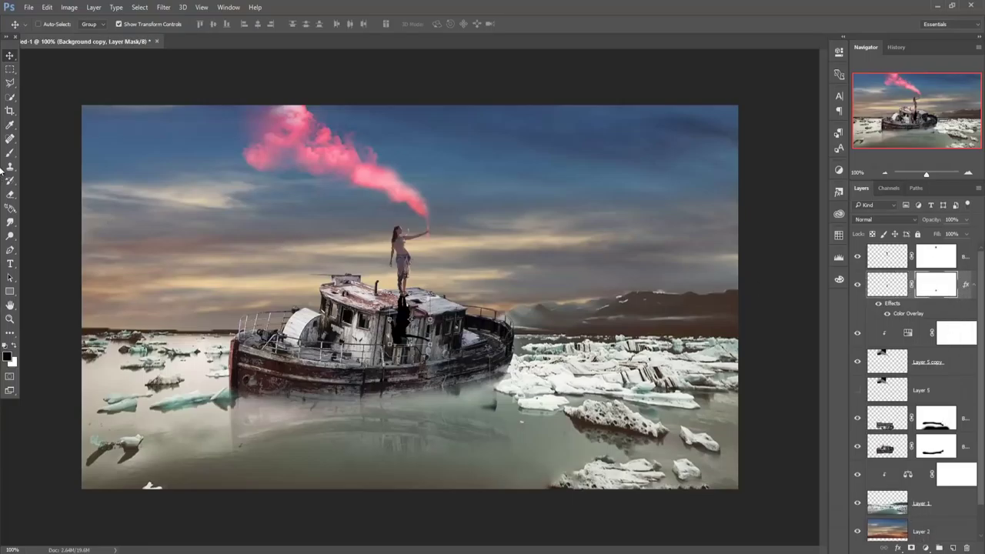
left_click(10, 153)
mouse_move(327, 334)
left_mouse_down()
mouse_move(392, 348)
mouse_move(454, 332)
mouse_move(385, 340)
mouse_move(419, 329)
mouse_move(404, 339)
mouse_move(415, 327)
mouse_move(402, 329)
mouse_move(377, 367)
mouse_move(404, 330)
mouse_move(479, 405)
mouse_move(334, 369)
mouse_move(407, 361)
left_mouse_up()
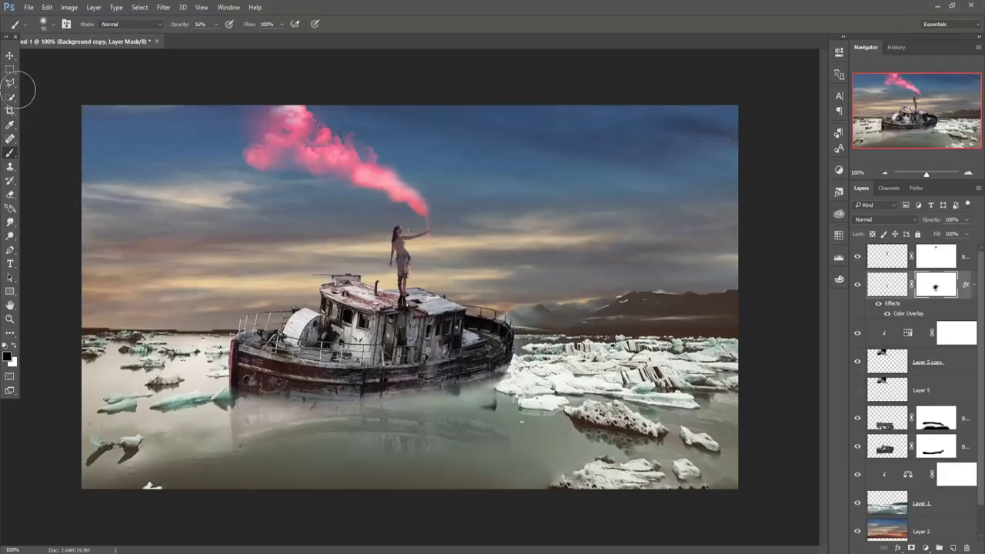
left_click(10, 55)
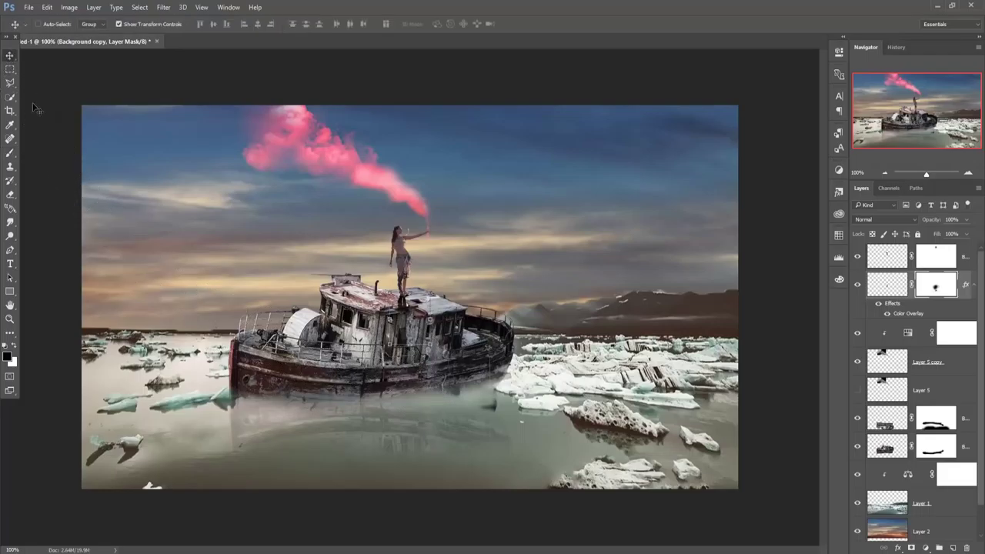
left_click(968, 260)
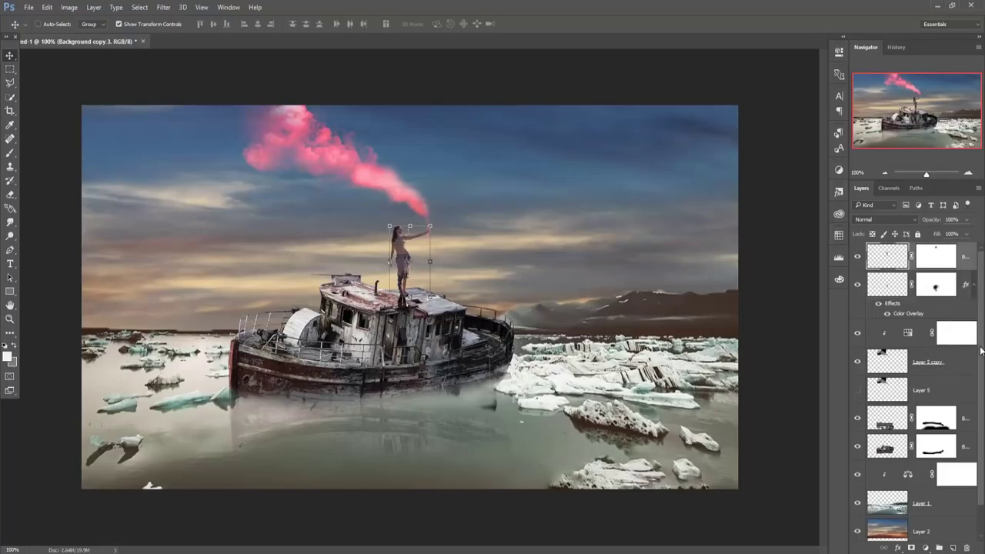
Step: Quick-select the sky in the sunset-over-water photo and drag it into the composite above Layer 1
left_click(914, 509)
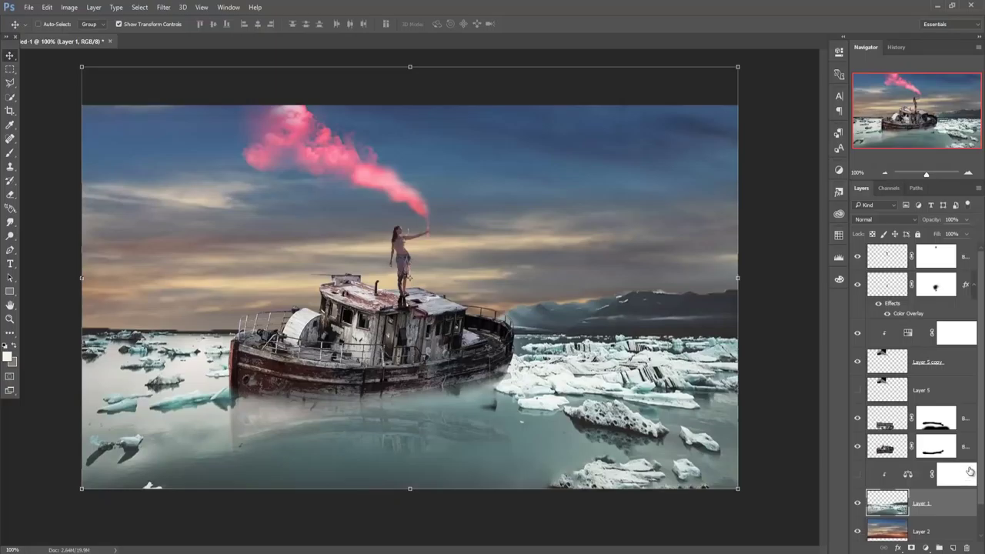
left_click(920, 531)
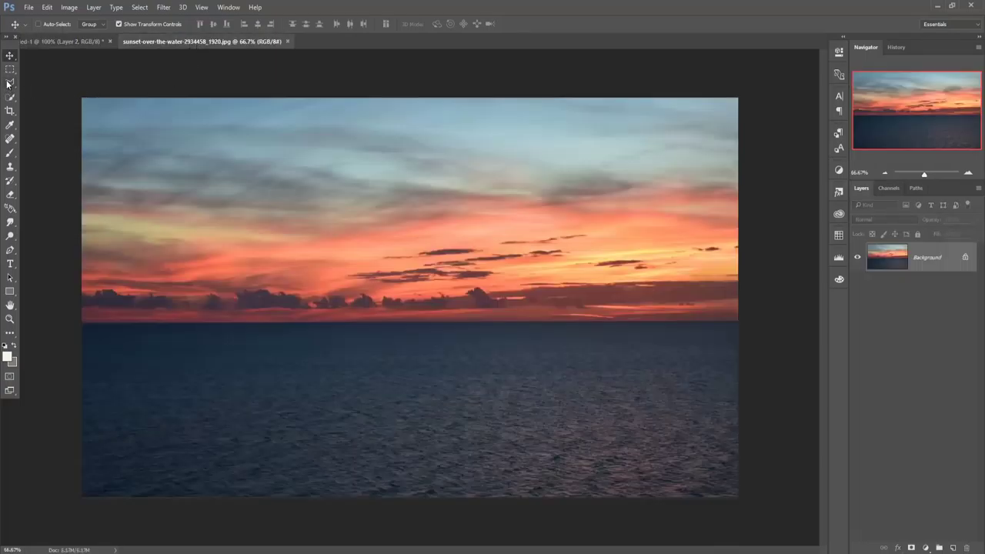
left_click(10, 97)
left_click_drag(96, 132, 163, 255)
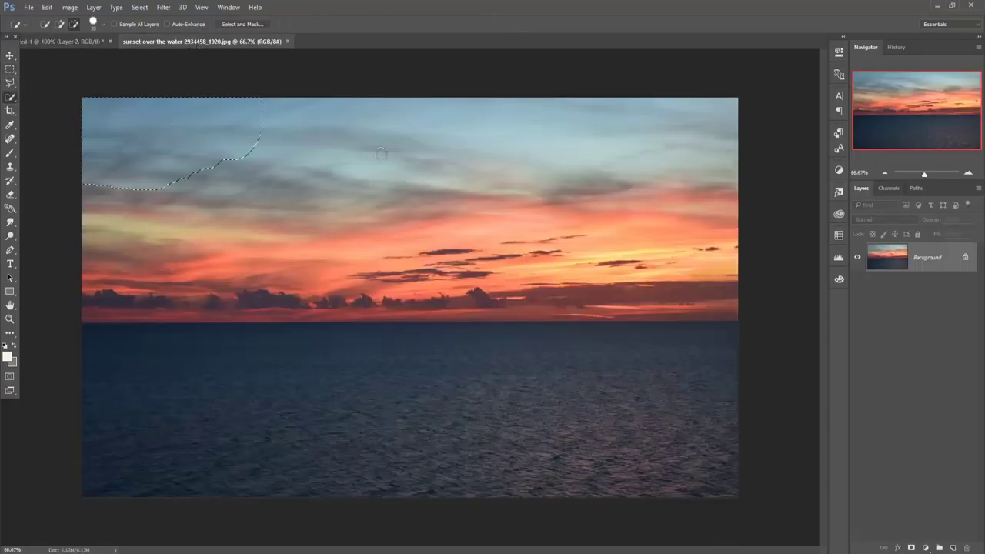
mouse_move(241, 284)
left_mouse_down()
mouse_move(494, 301)
mouse_move(721, 297)
left_mouse_up()
key("v")
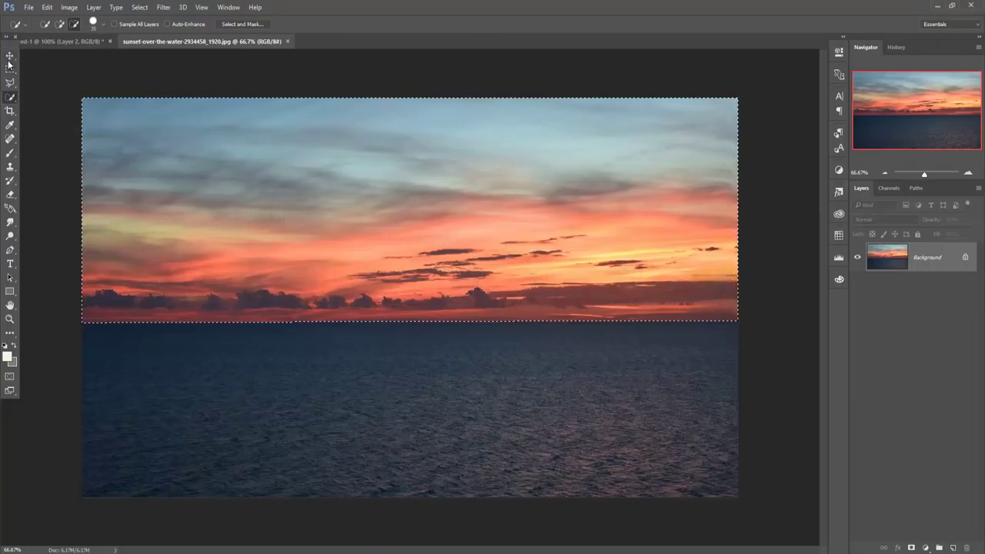
left_click_drag(188, 41, 563, 104)
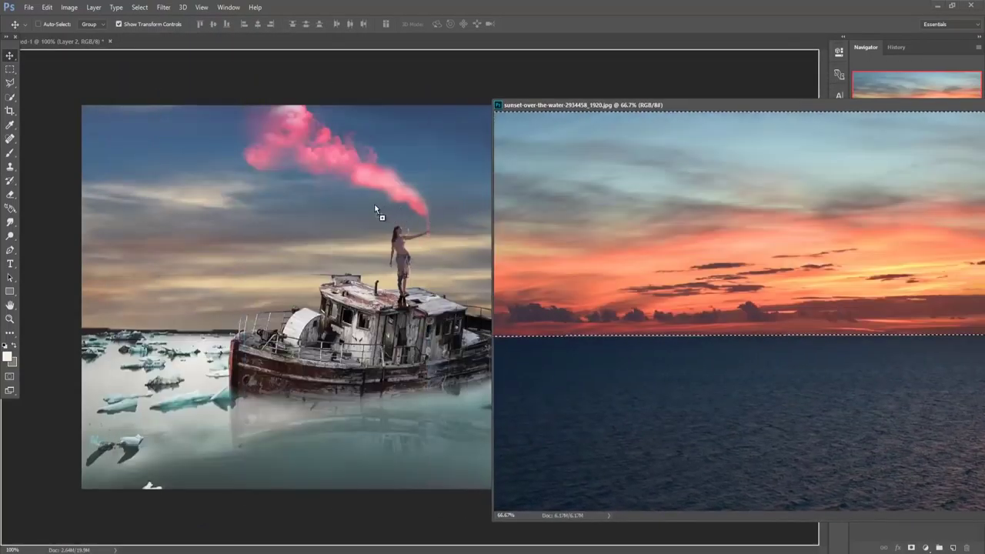
left_click_drag(640, 208, 375, 204)
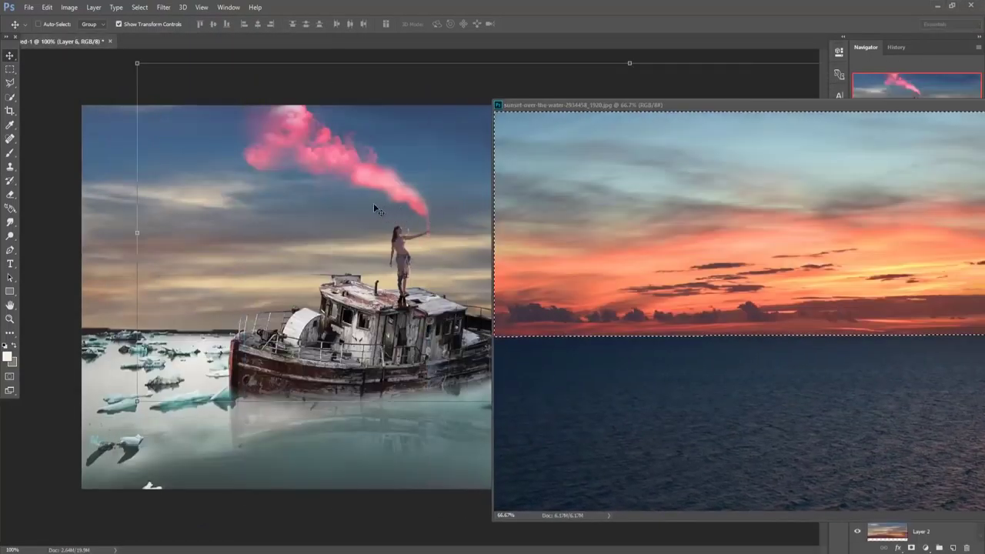
left_click_drag(871, 113, 493, 242)
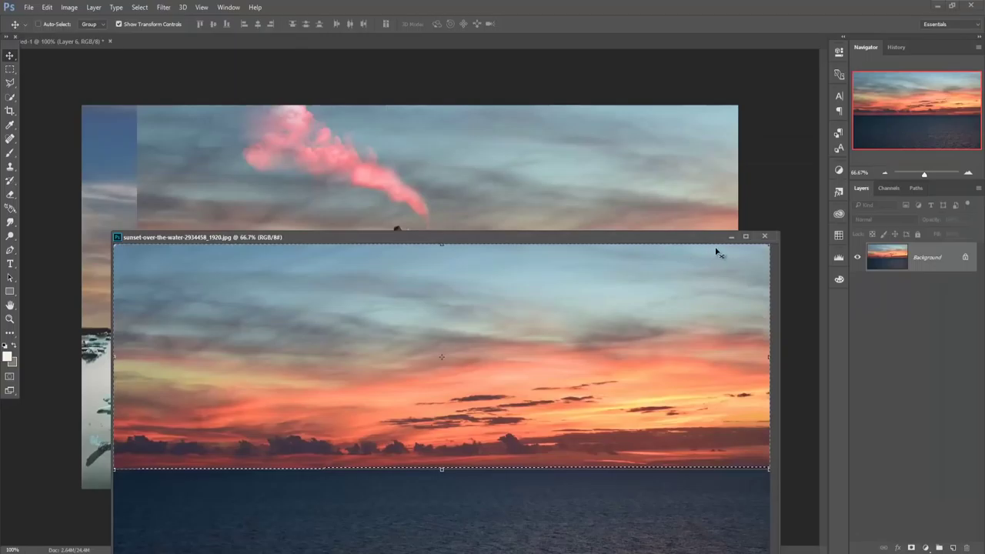
left_click(764, 236)
Step: Scale and position the sunset sky so it spans the canvas sky to the right edge
left_click_drag(650, 250, 536, 206)
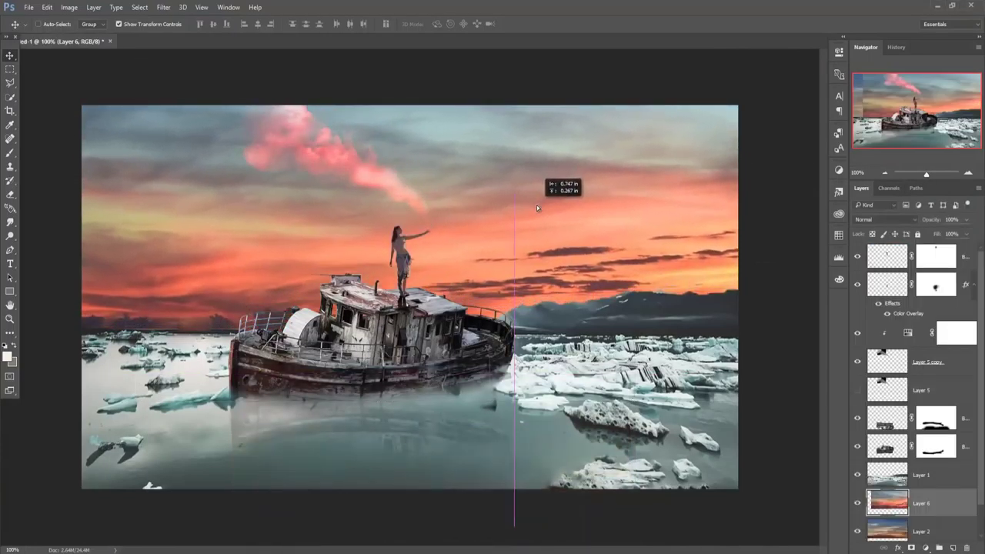
left_click_drag(168, 162, 488, 204)
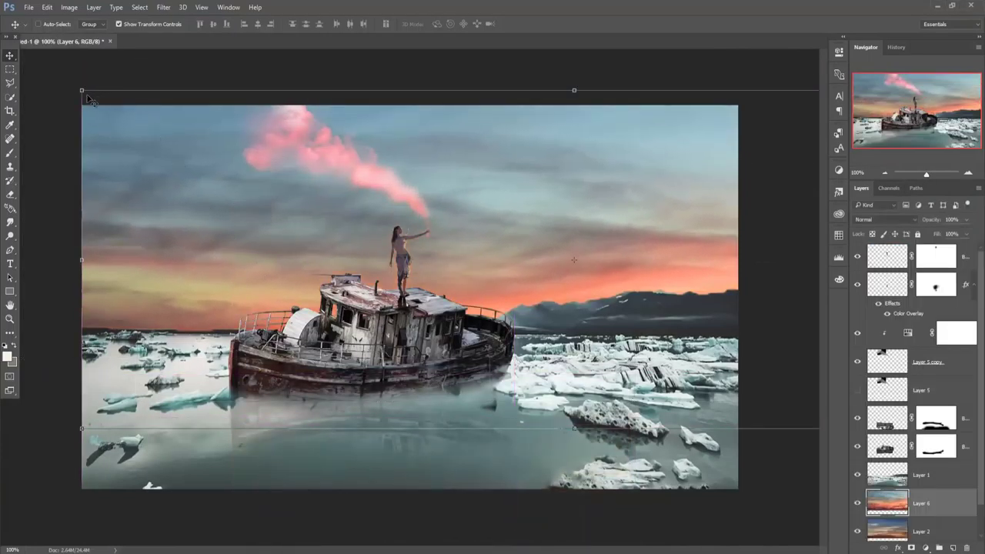
left_click_drag(588, 259, 161, 155)
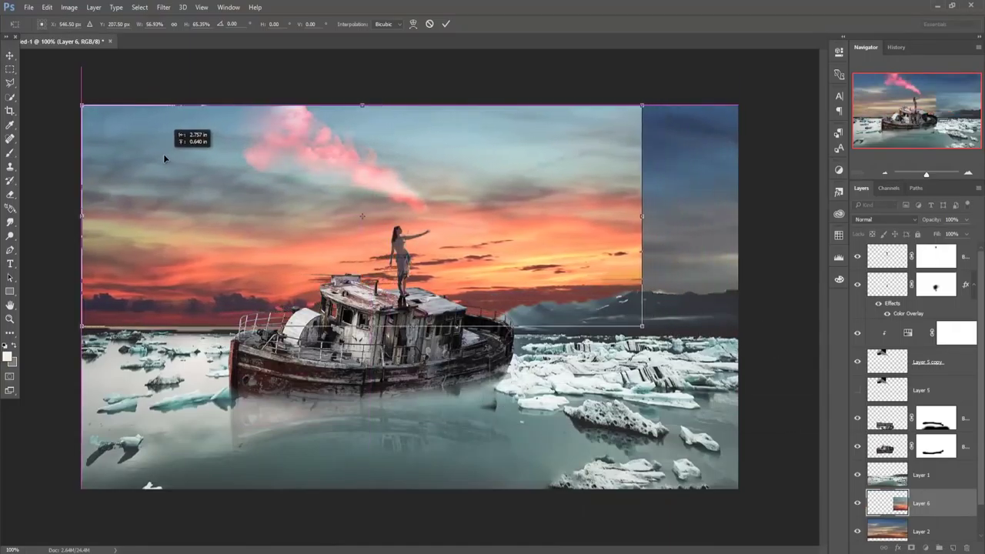
left_click_drag(660, 333, 739, 344)
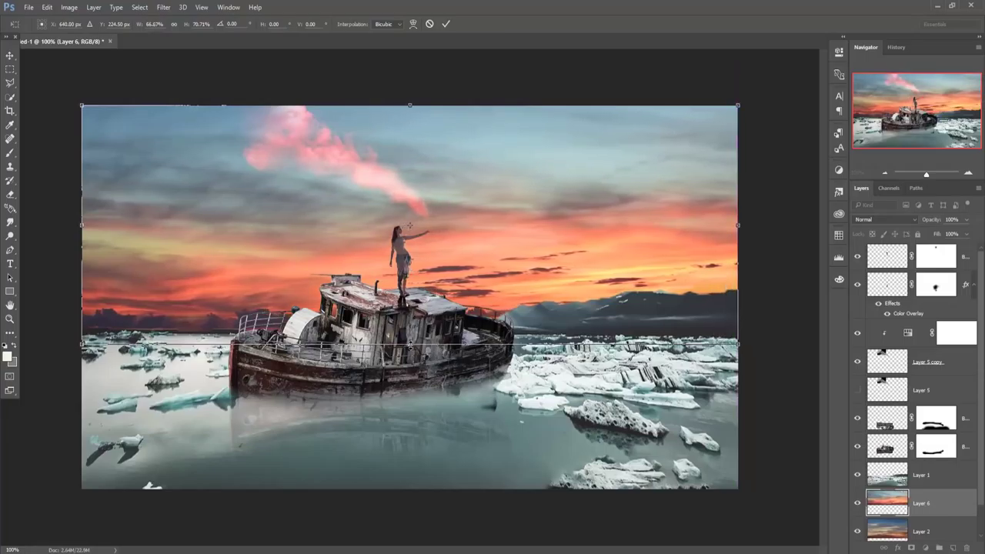
Step: Add a new layer above Layer 1 and pick a bright orange sampled from the sunset sky
left_click(445, 24)
left_click(934, 484)
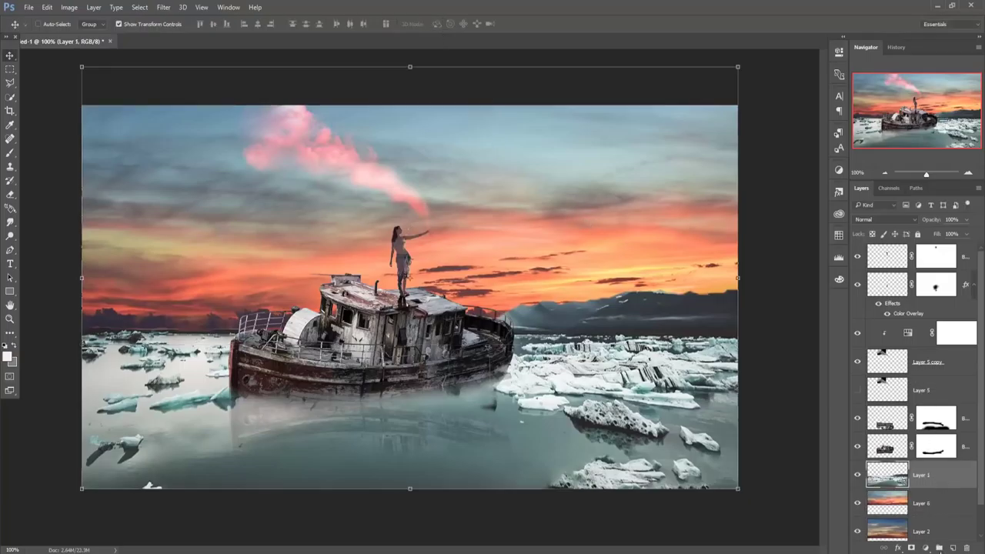
left_click(953, 547)
left_click(10, 152)
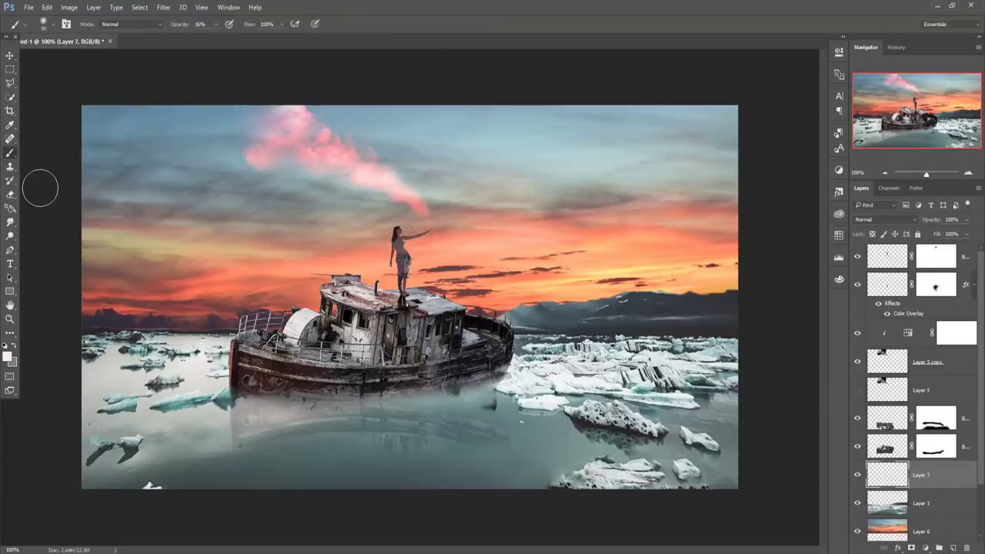
left_click(8, 355)
left_click(243, 289)
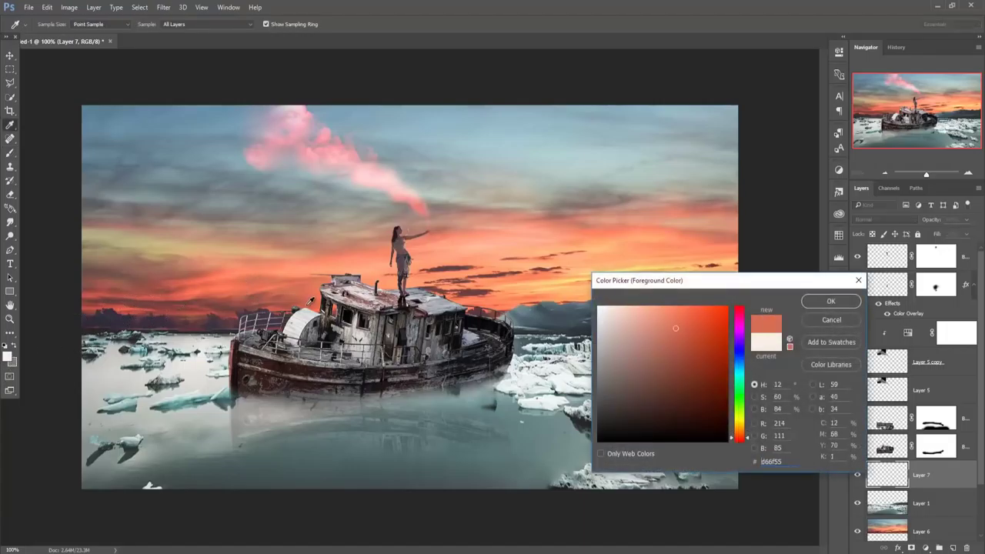
left_click(508, 300)
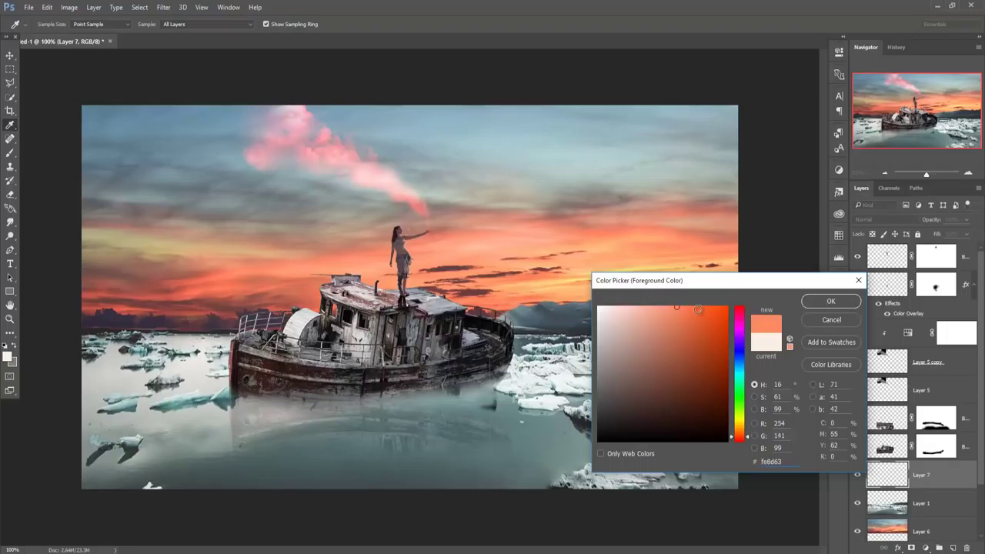
left_click(830, 300)
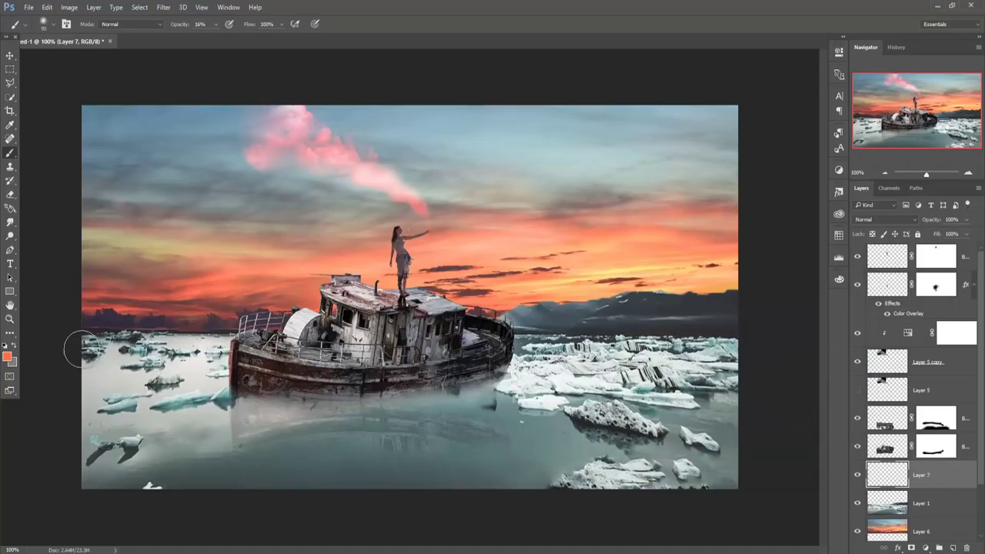
Step: Paint orange at 100% brush opacity across the sea and icebergs behind the boat
left_click_drag(543, 340, 735, 343)
left_click_drag(212, 24, 254, 36)
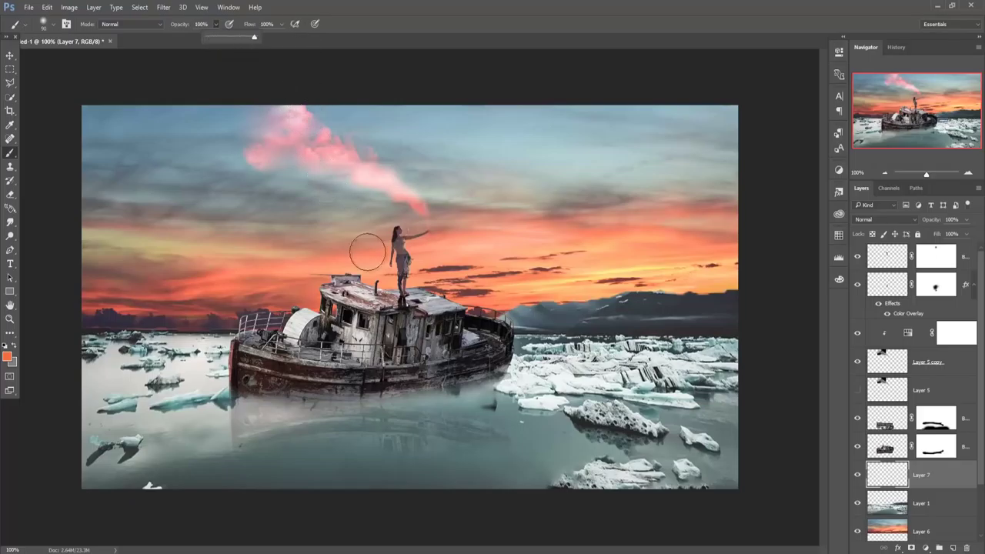
mouse_move(88, 341)
left_mouse_down()
mouse_move(528, 352)
mouse_move(699, 370)
mouse_move(524, 347)
mouse_move(131, 400)
mouse_move(154, 357)
mouse_move(159, 374)
mouse_move(53, 457)
mouse_move(59, 494)
mouse_move(501, 424)
mouse_move(379, 452)
mouse_move(495, 408)
mouse_move(725, 392)
mouse_move(462, 439)
mouse_move(442, 502)
mouse_move(688, 481)
left_mouse_up()
mouse_move(653, 347)
left_mouse_down()
mouse_move(695, 351)
mouse_move(562, 352)
left_mouse_up()
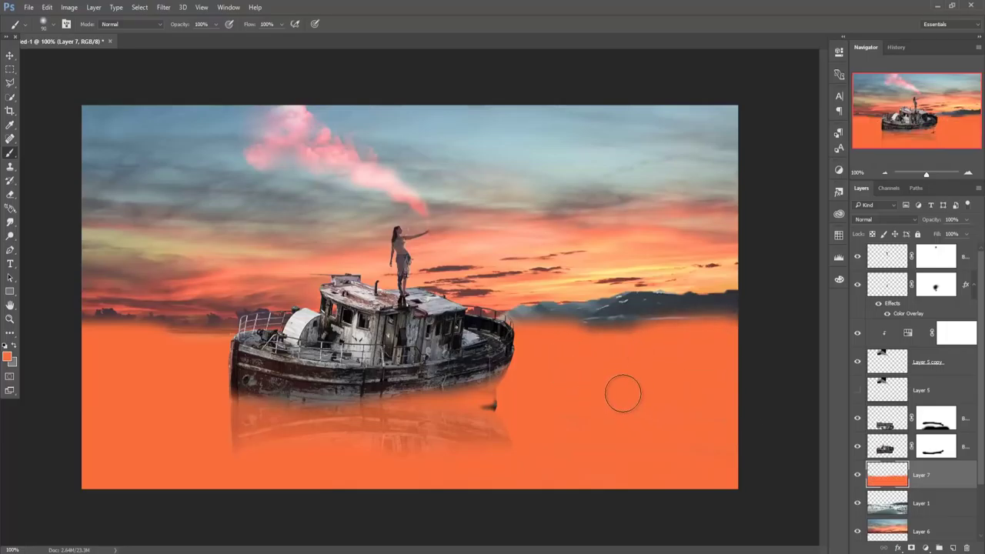
Step: Blend the orange layer as Overlay at about 39% opacity
left_click(915, 219)
left_click(875, 328)
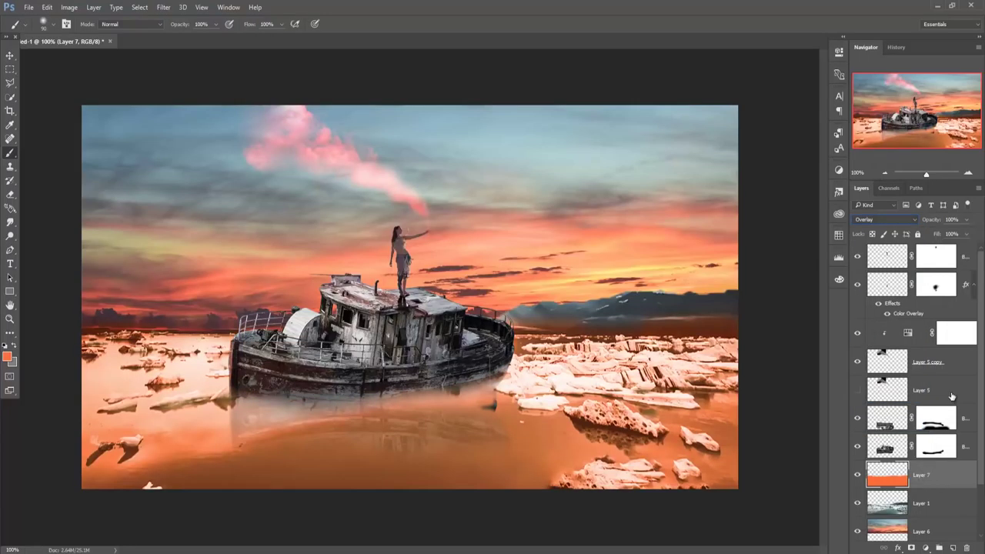
left_click(967, 220)
left_click_drag(965, 236, 945, 236)
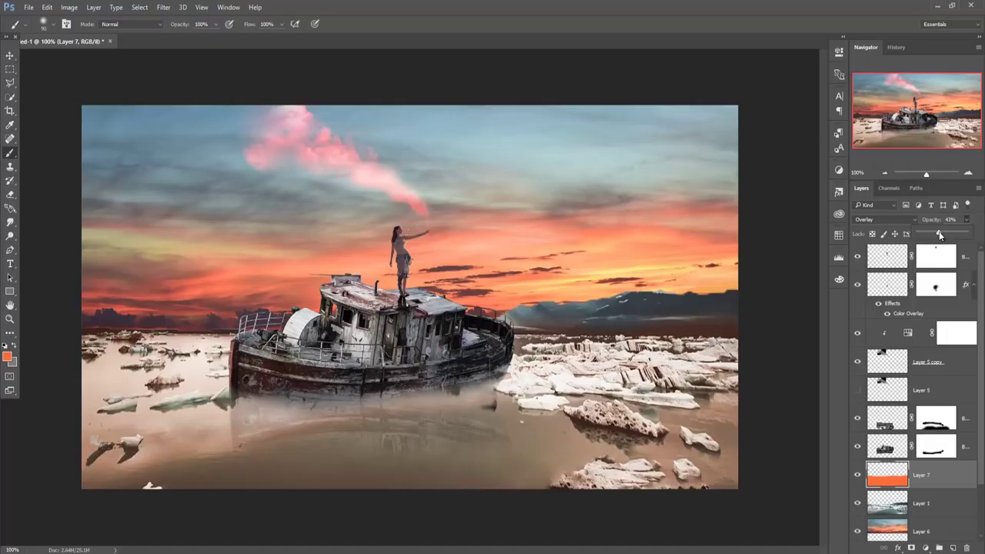
Step: Raise Layer 7's opacity to 76% and add a layer mask with a 200 px brush
left_click_drag(939, 236, 956, 236)
left_click(912, 547)
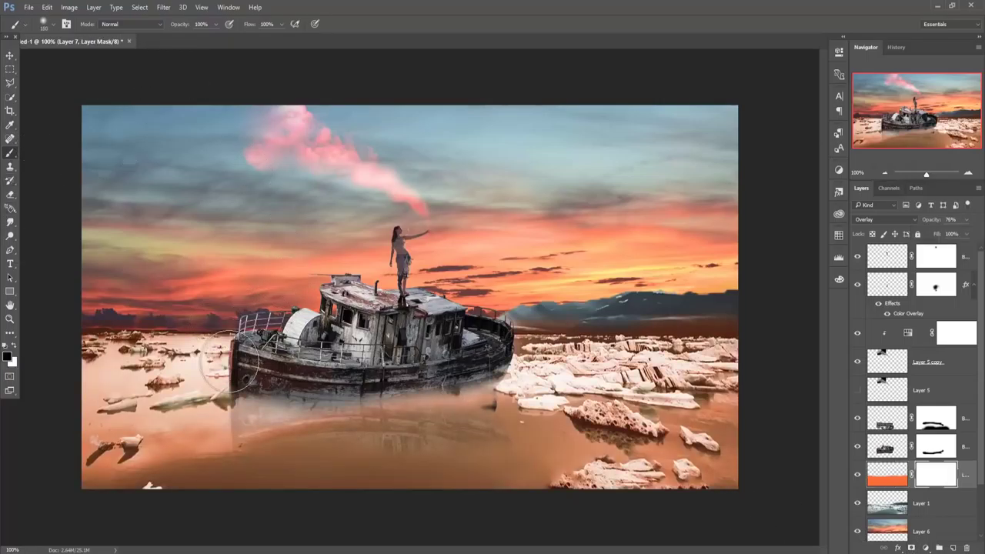
key("bracketright")
key("bracketright")
key("bracketright")
Step: Paint black on the mask over the ice and water around the boat
left_click_drag(143, 374, 208, 374)
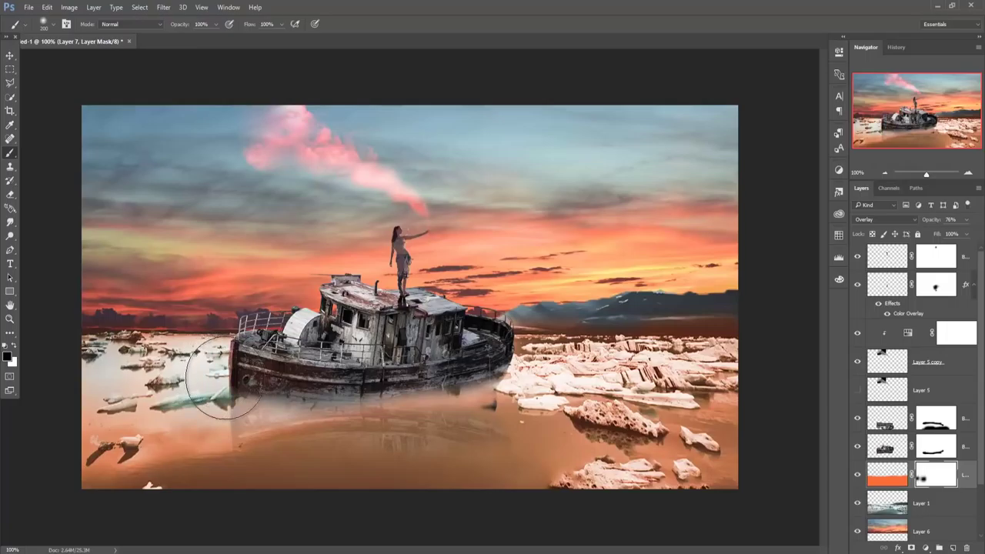
left_click_drag(31, 457, 127, 447)
left_click_drag(223, 438, 462, 450)
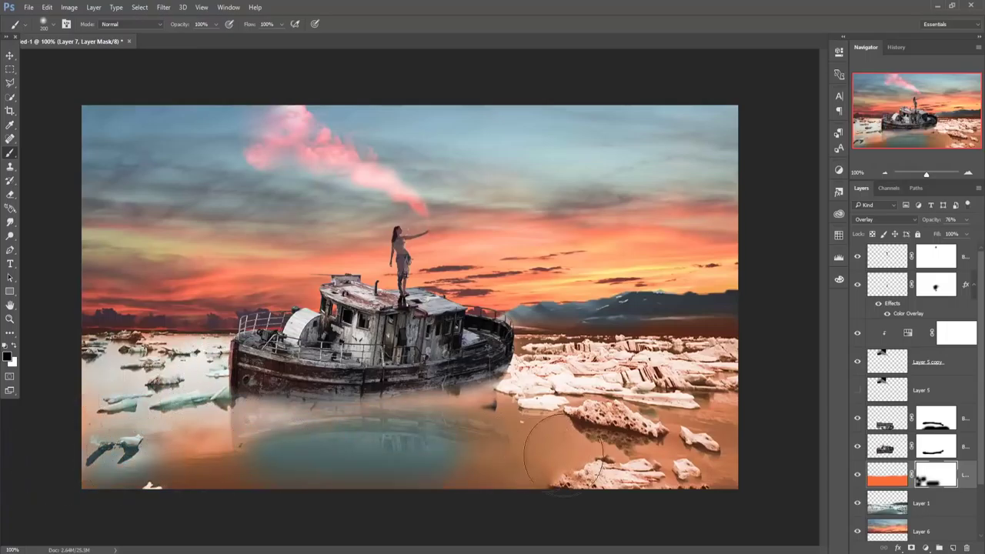
left_click_drag(543, 406, 739, 370)
mouse_move(693, 462)
left_mouse_down()
mouse_move(493, 427)
mouse_move(501, 455)
left_mouse_up()
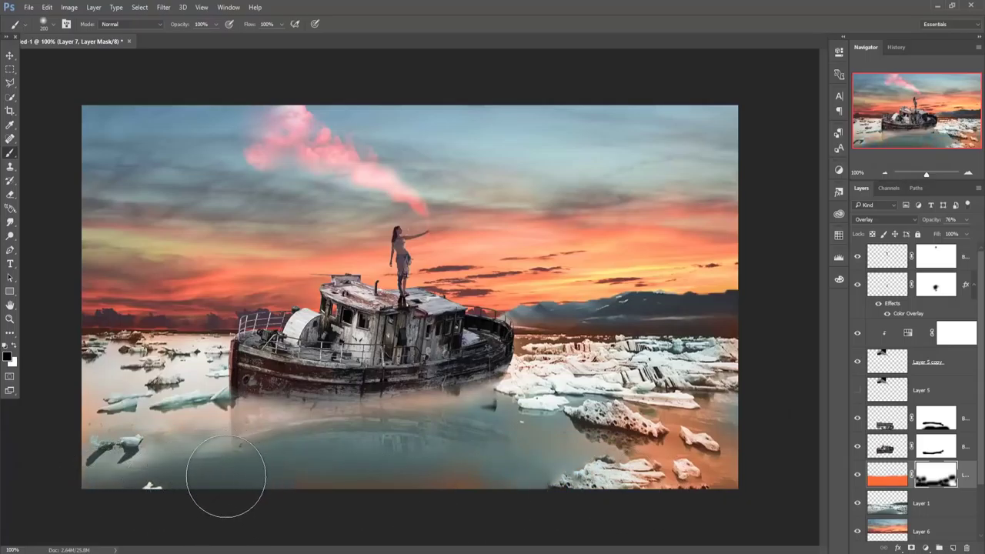
left_click_drag(769, 464, 631, 501)
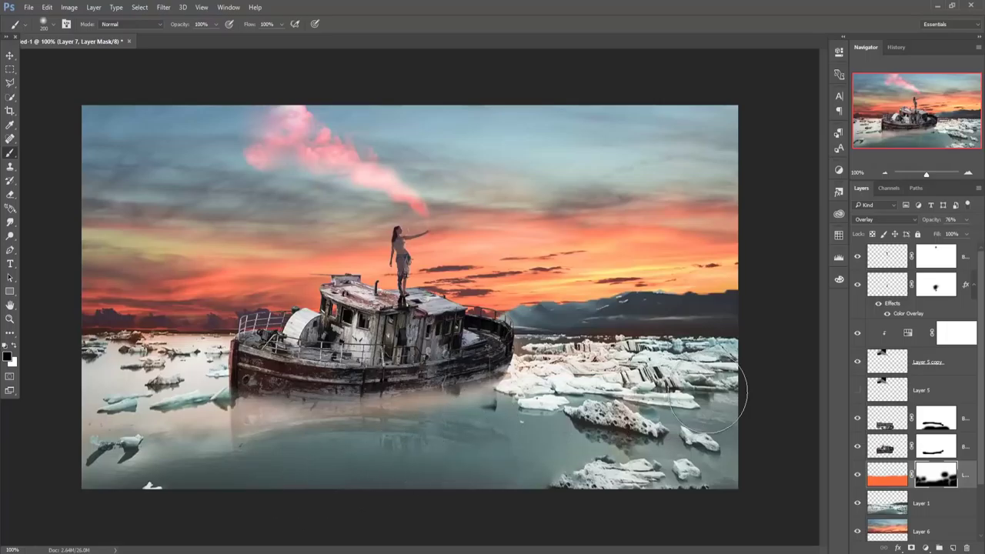
Step: Duplicate the sunset sky Layer 6 and move the copy above Layer 1
left_click(9, 56)
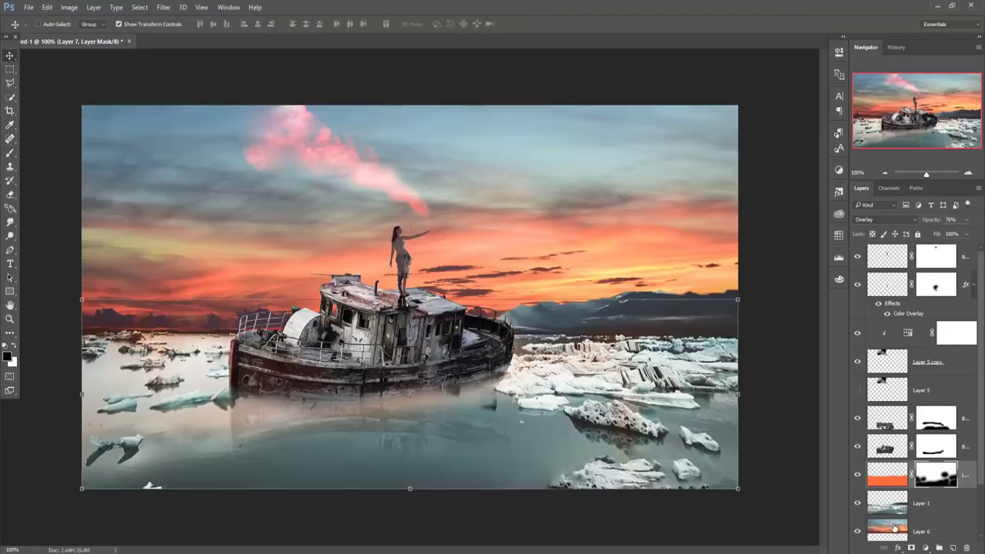
left_click(939, 537)
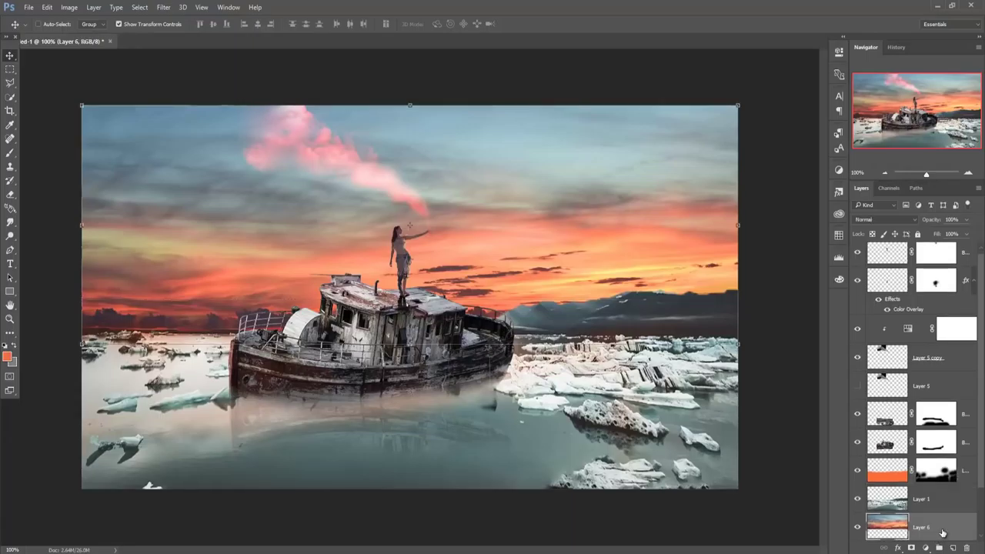
right_click(942, 530)
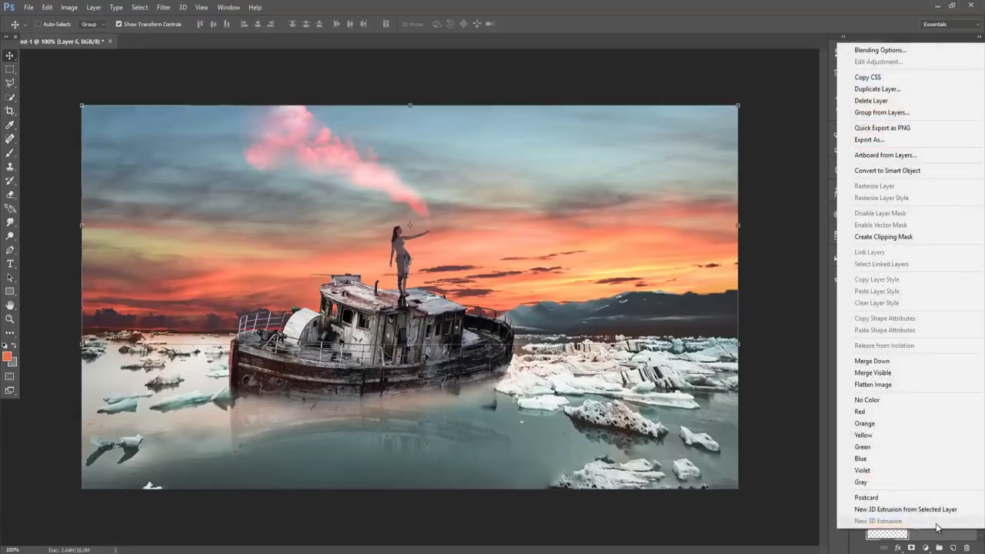
left_click(885, 88)
left_click(578, 170)
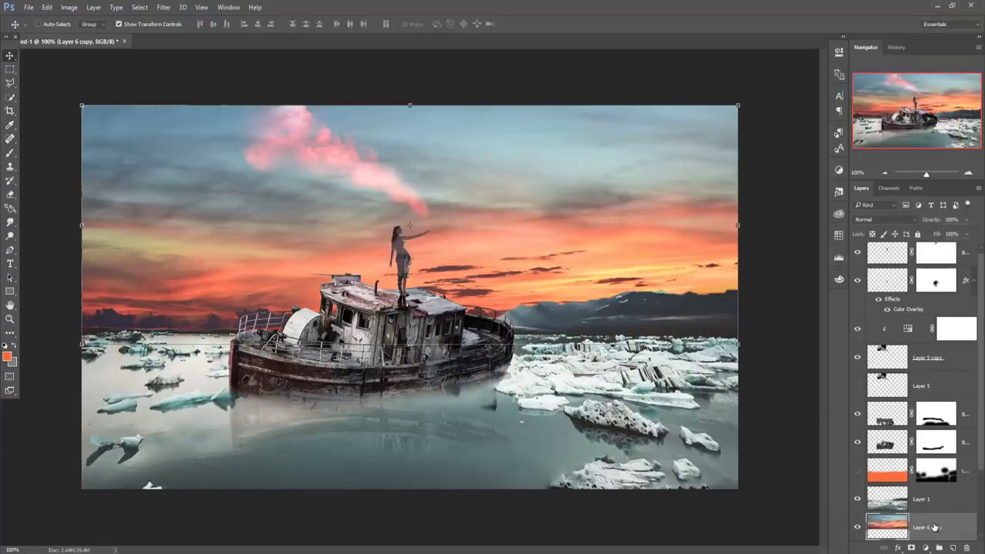
left_click_drag(935, 528, 943, 487)
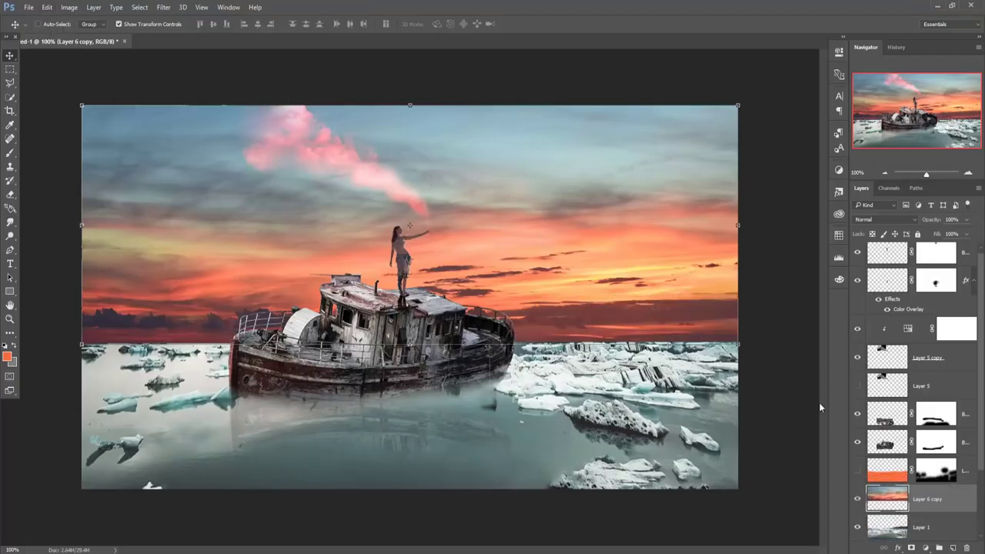
Step: Flip the sky copy vertically and move it down over the water
scroll(854, 416, "down", 3)
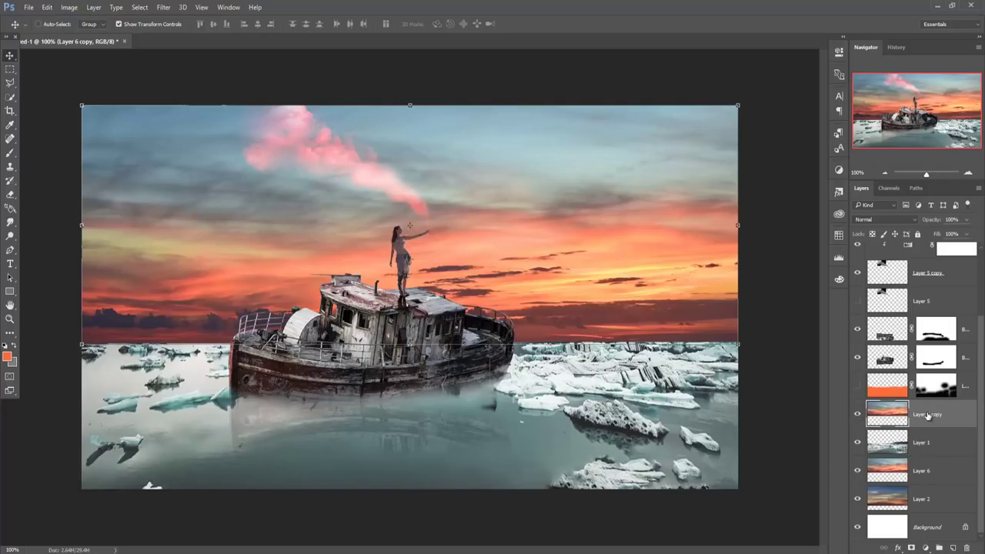
left_click(47, 7)
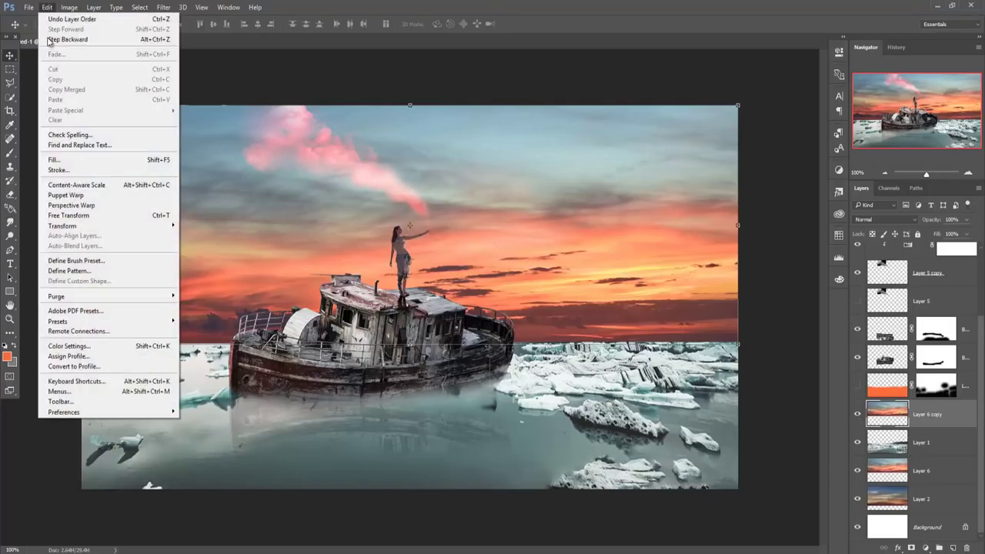
mouse_move(63, 225)
left_click(216, 351)
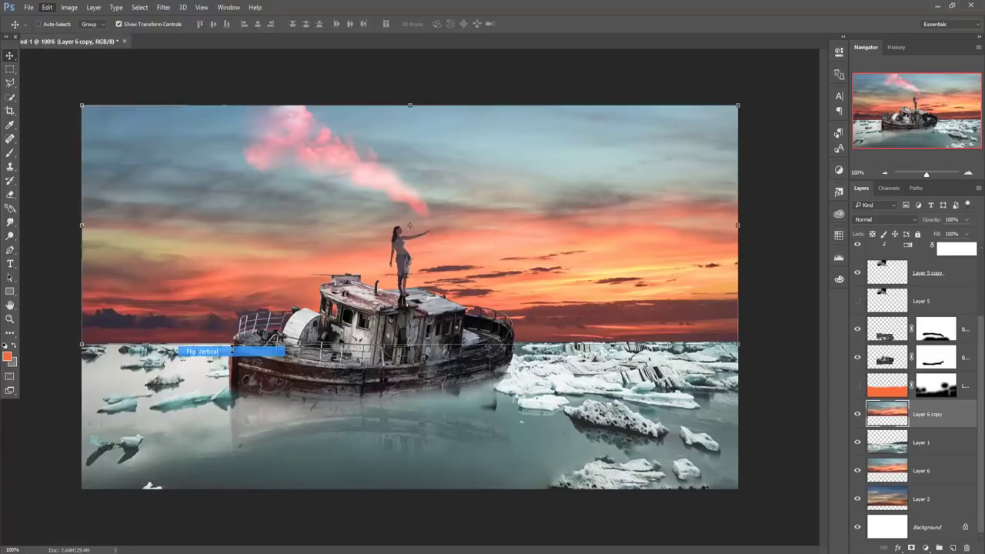
mouse_move(479, 194)
left_mouse_down()
mouse_move(492, 428)
mouse_move(484, 382)
left_mouse_up()
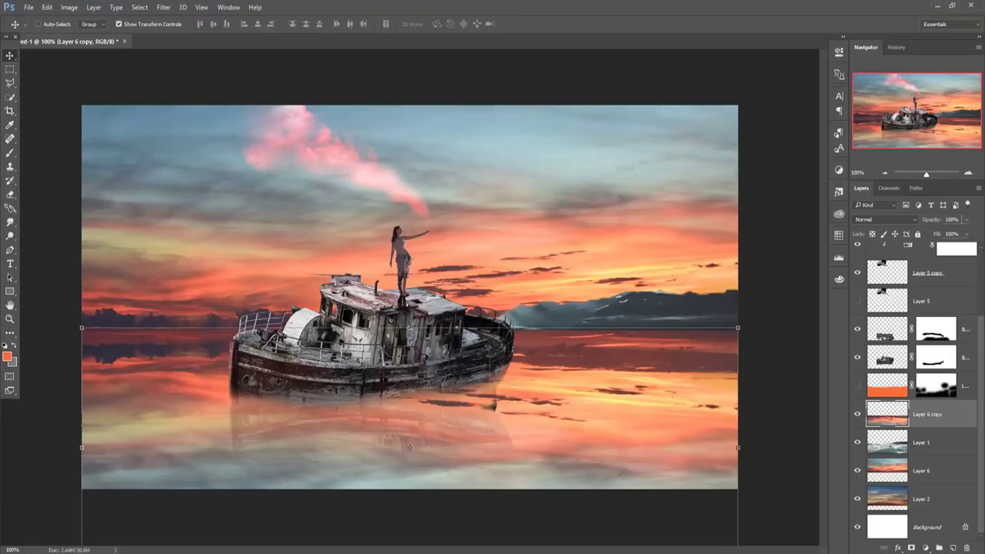
Step: Set the copy to Soft Light, stretch it to 117.82% height, and commit
left_click(915, 220)
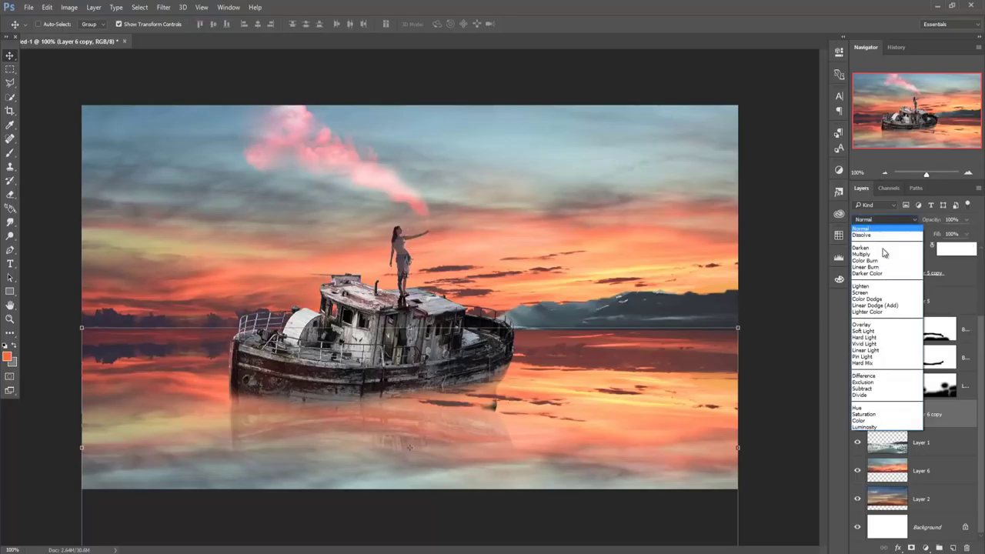
left_click(868, 332)
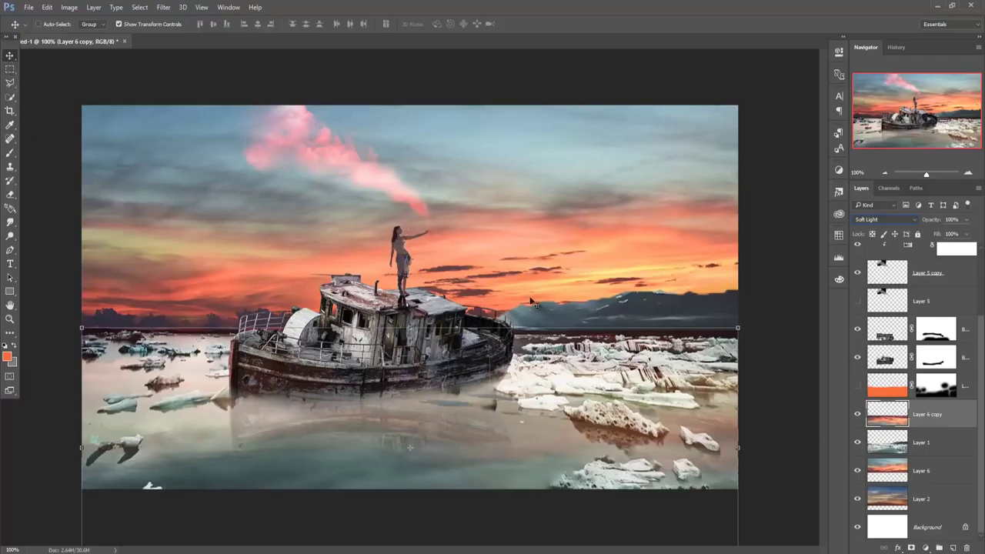
left_click_drag(410, 327, 421, 287)
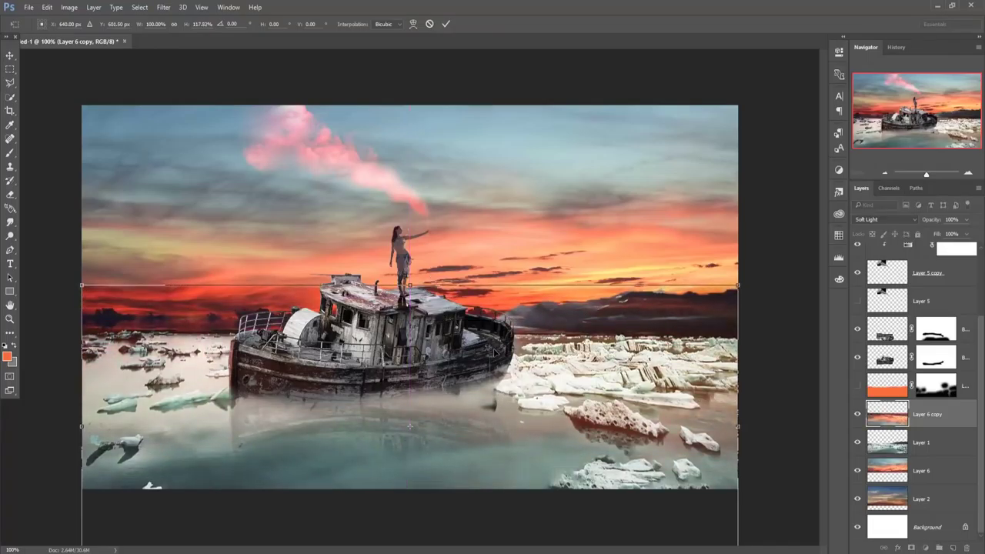
left_click_drag(446, 343, 445, 389)
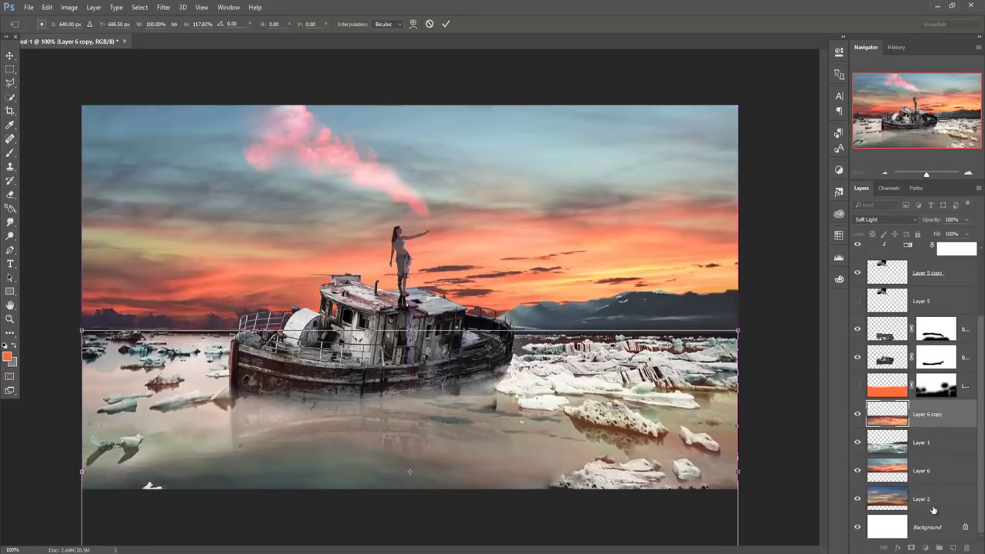
left_click(445, 24)
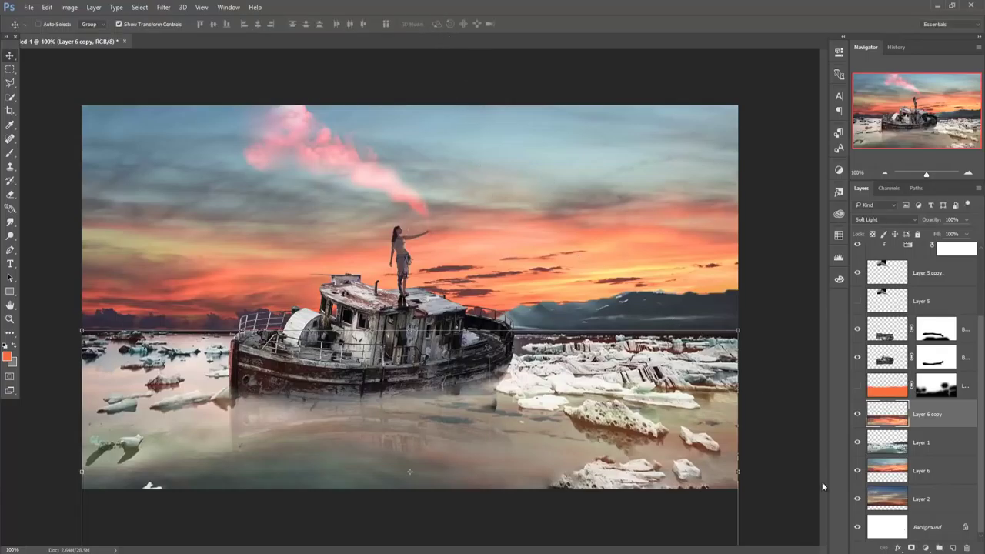
Step: Mask Layer 6 copy and paint black with a 90 px brush along the horizon
left_click(912, 547)
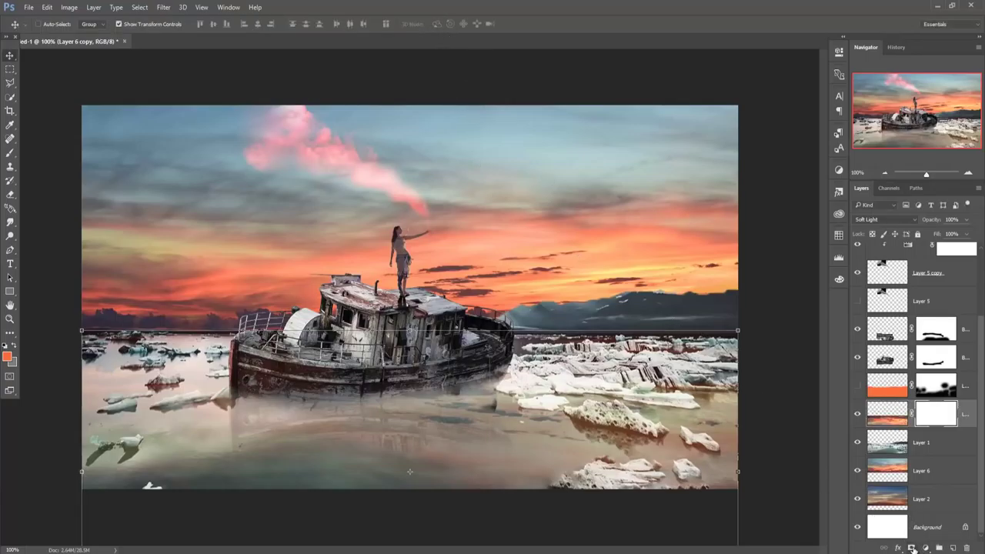
key("d")
key("b")
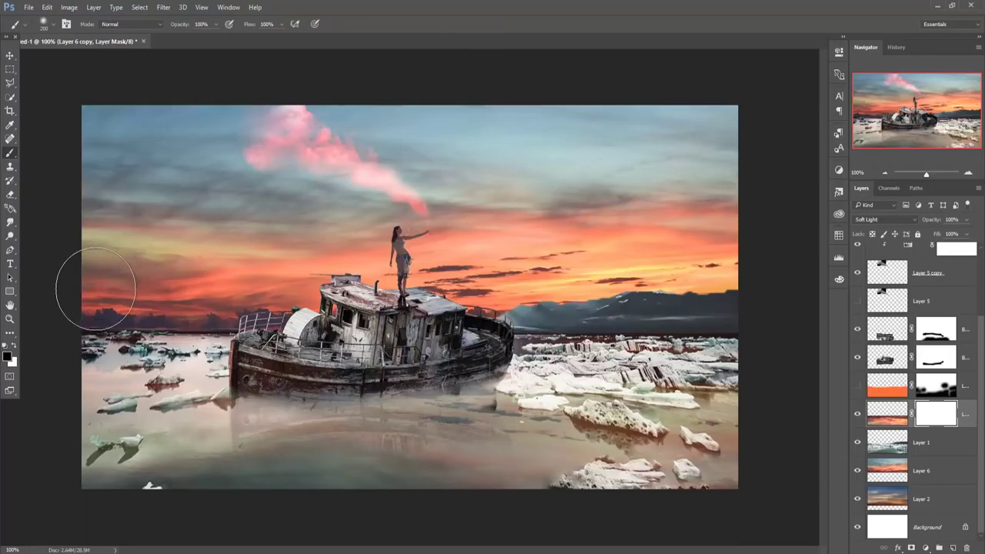
key("bracketleft")
key("bracketleft")
key("bracketleft")
key("bracketleft")
key("bracketleft")
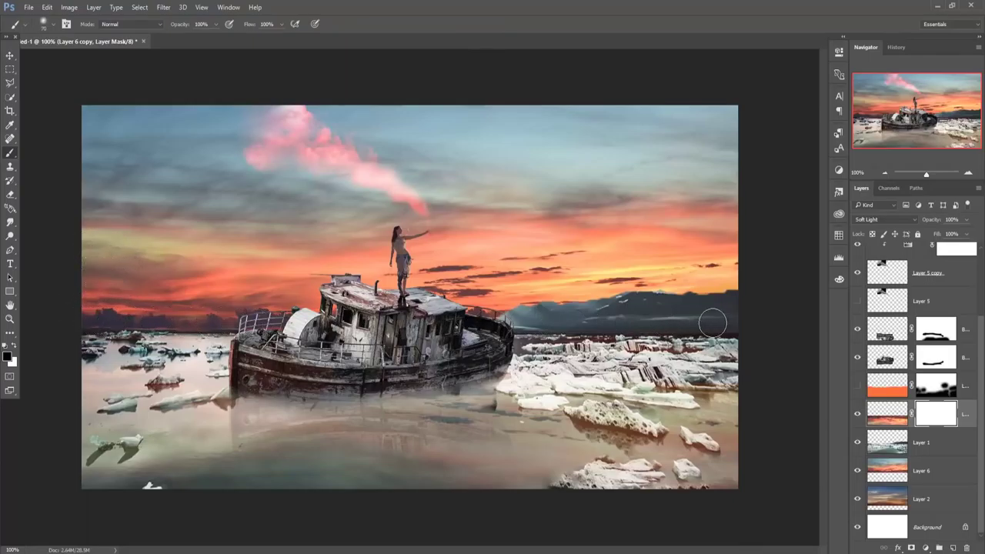
left_click_drag(489, 322, 466, 322)
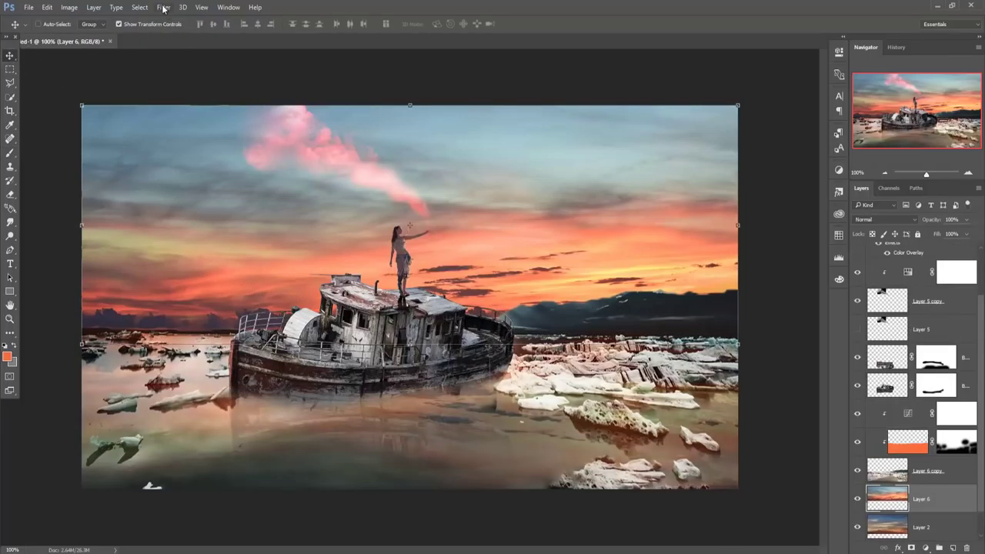
Step: Camera Raw on Layer 6: Temperature -9, Exposure -0.40, Vibrance -22, Saturation -12
left_click(163, 7)
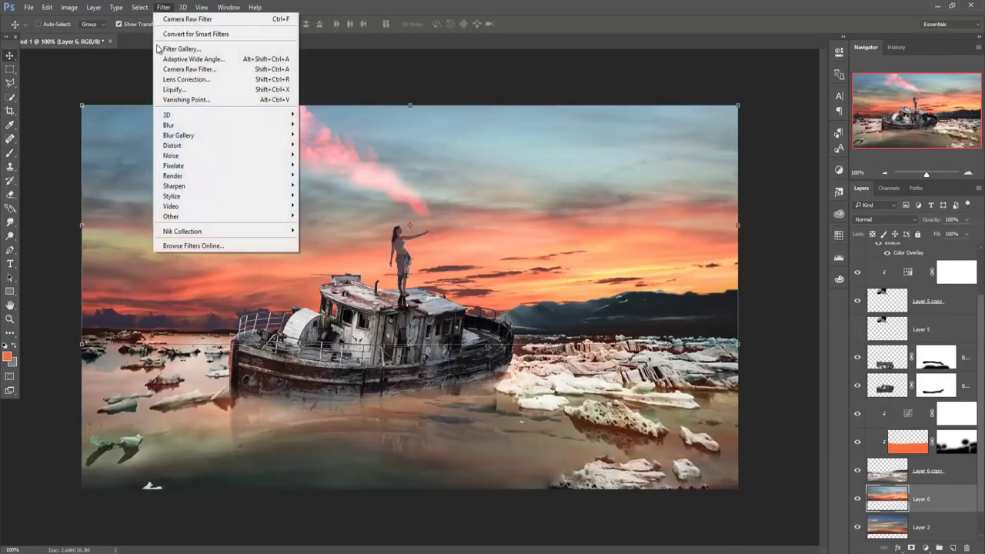
left_click(185, 68)
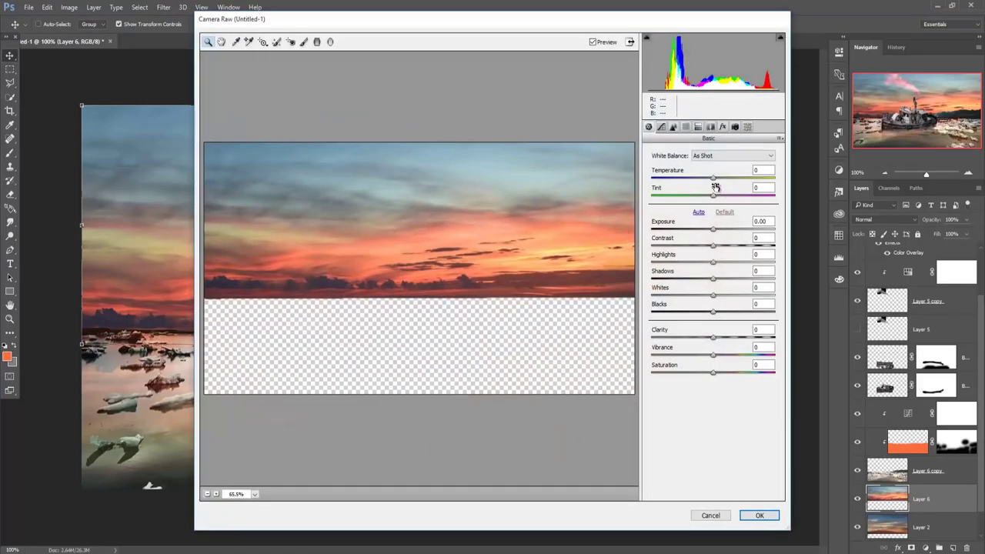
left_click_drag(714, 181, 708, 179)
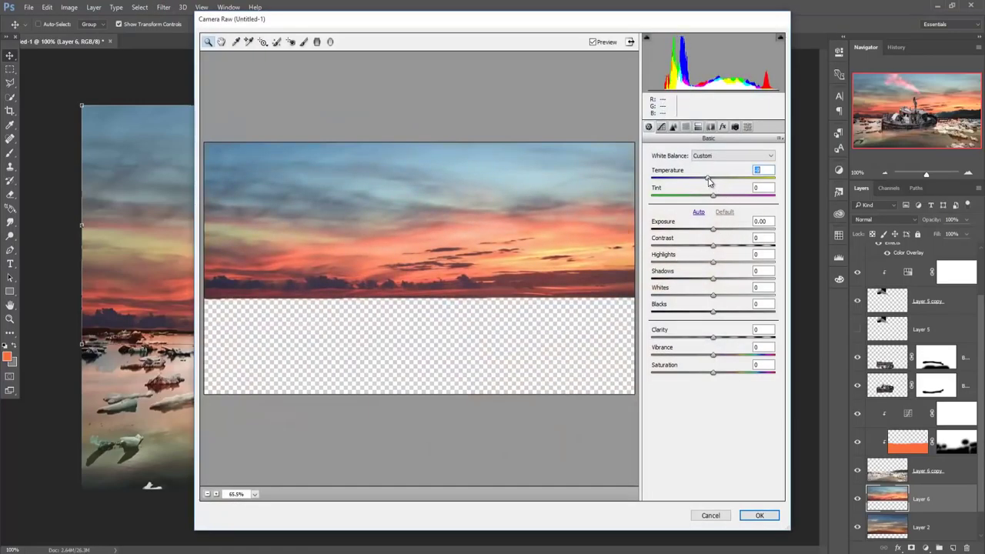
left_click_drag(714, 230, 711, 232)
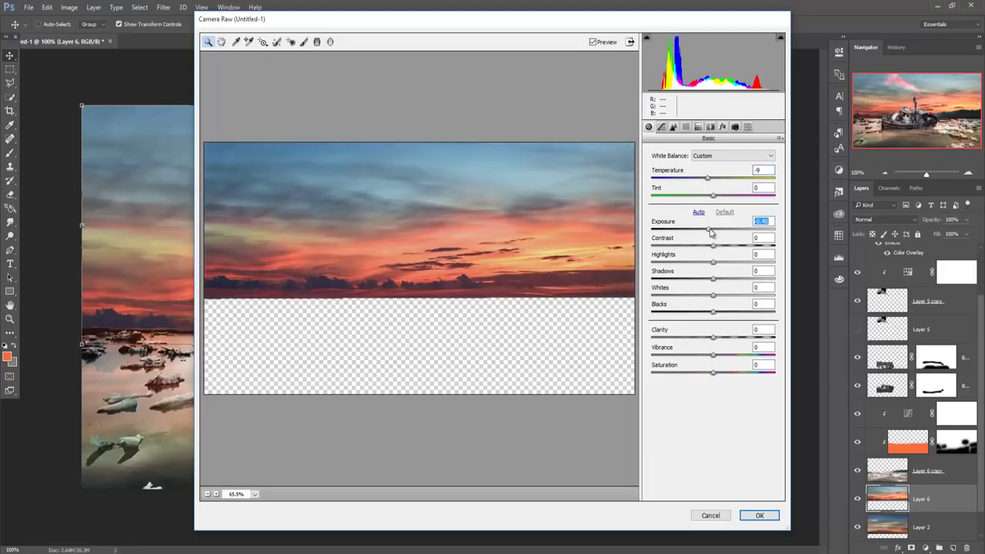
mouse_move(714, 356)
left_mouse_down()
mouse_move(699, 360)
mouse_move(706, 375)
left_mouse_up()
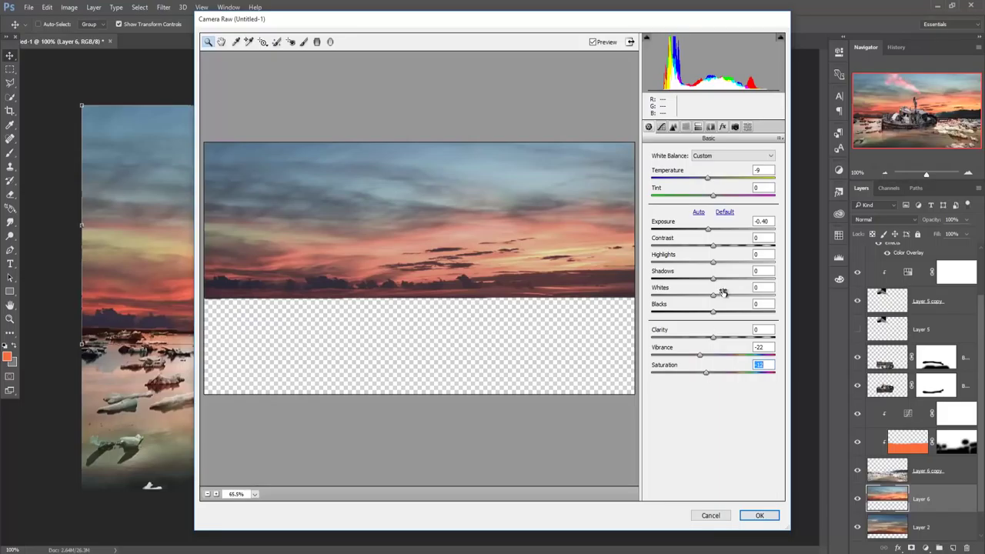
left_click(754, 516)
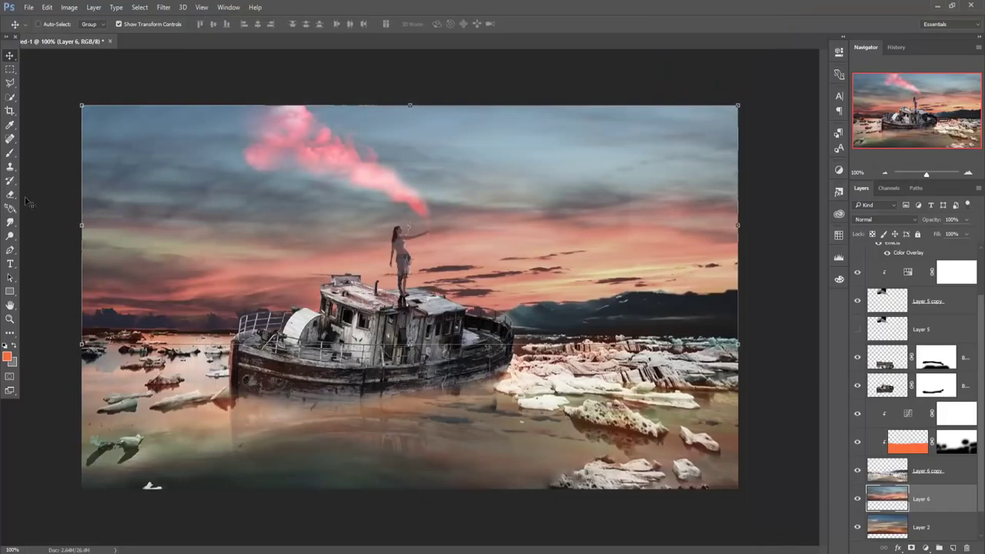
scroll(885, 346, "up", 2)
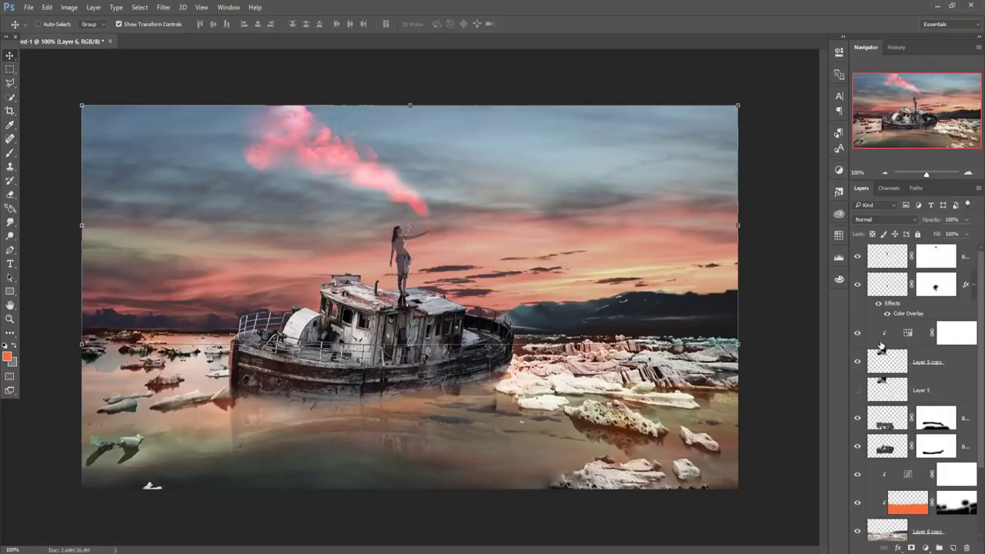
Step: Add a top Color Balance layer with Cyan-Red -16, Magenta-Green -1, Yellow-Blue +23
left_click(962, 261)
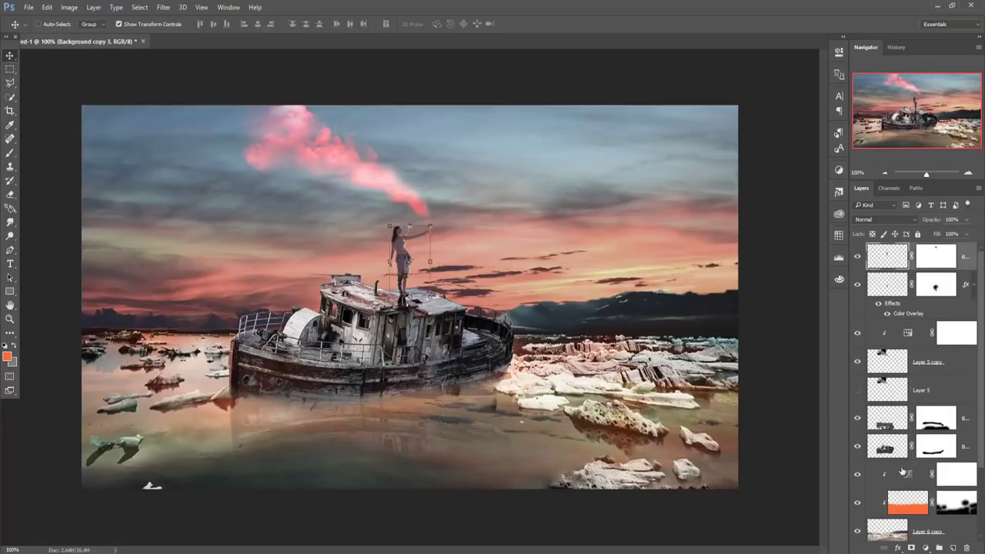
left_click(927, 549)
left_click(898, 433)
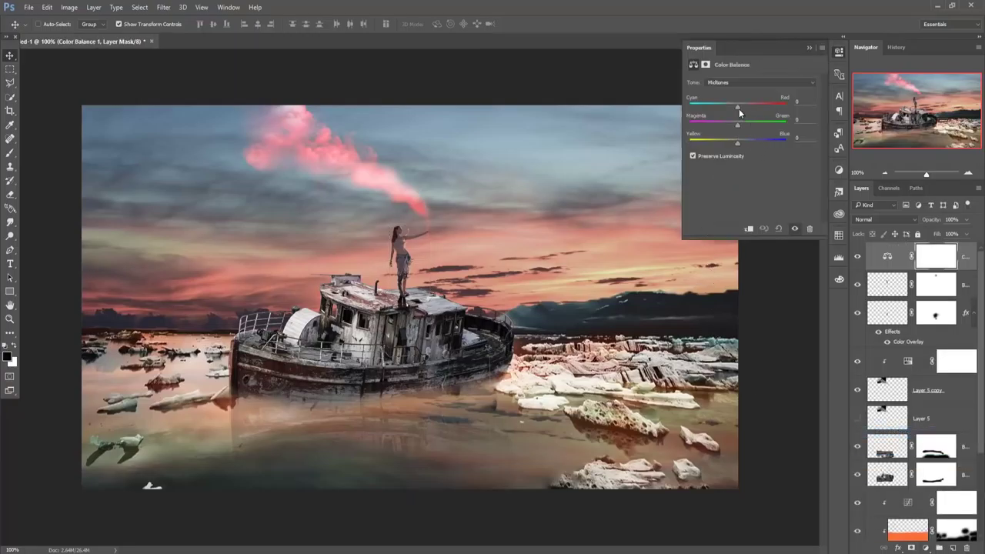
left_click(738, 107)
mouse_move(747, 105)
left_mouse_down()
mouse_move(729, 105)
mouse_move(742, 106)
left_mouse_up()
left_click_drag(737, 141, 749, 141)
left_click_drag(731, 126, 738, 126)
left_click(808, 49)
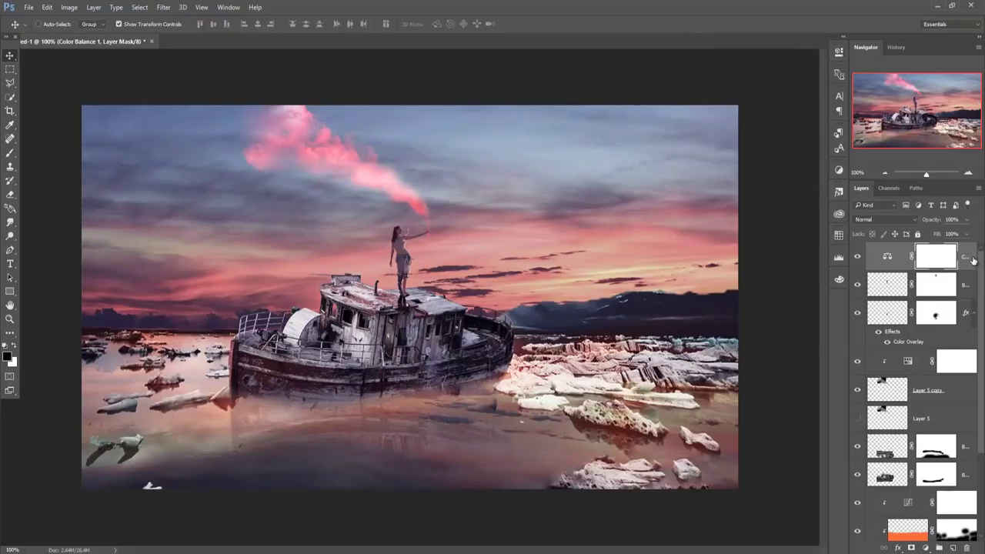
left_click(968, 260)
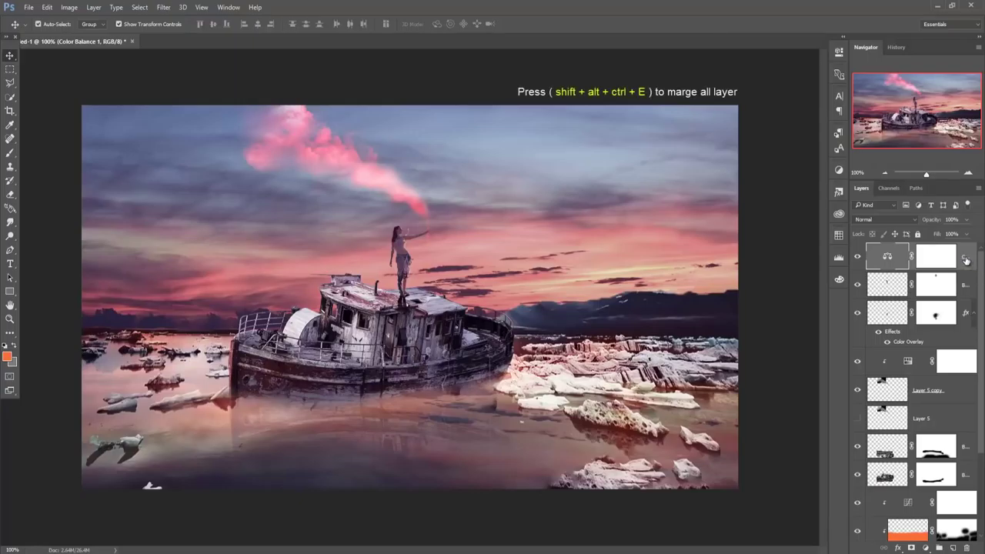
Step: Merge visible layers into Layer 8, then add a negative vignette and lower vibrance in Camera Raw
key("ctrl+shift+alt+e")
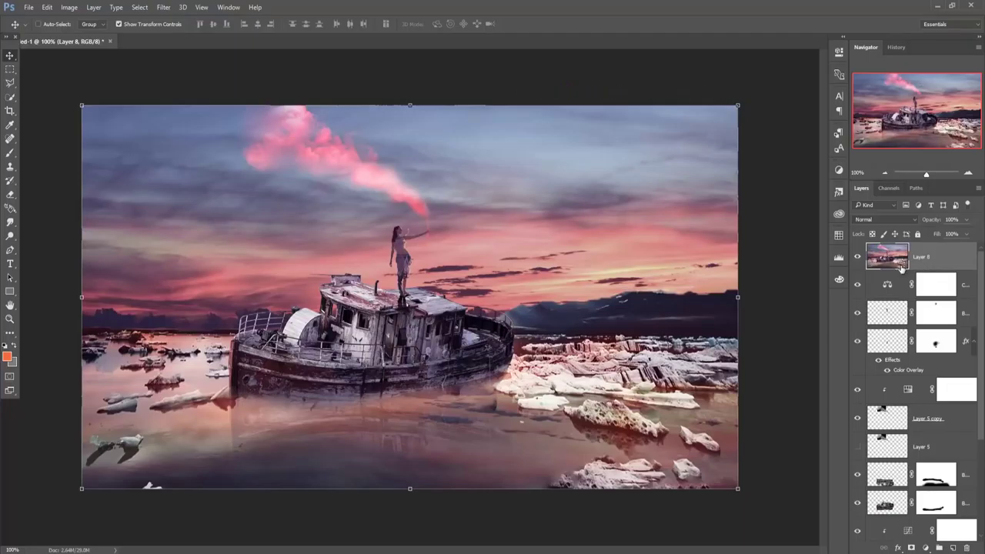
left_click(165, 9)
left_click(179, 68)
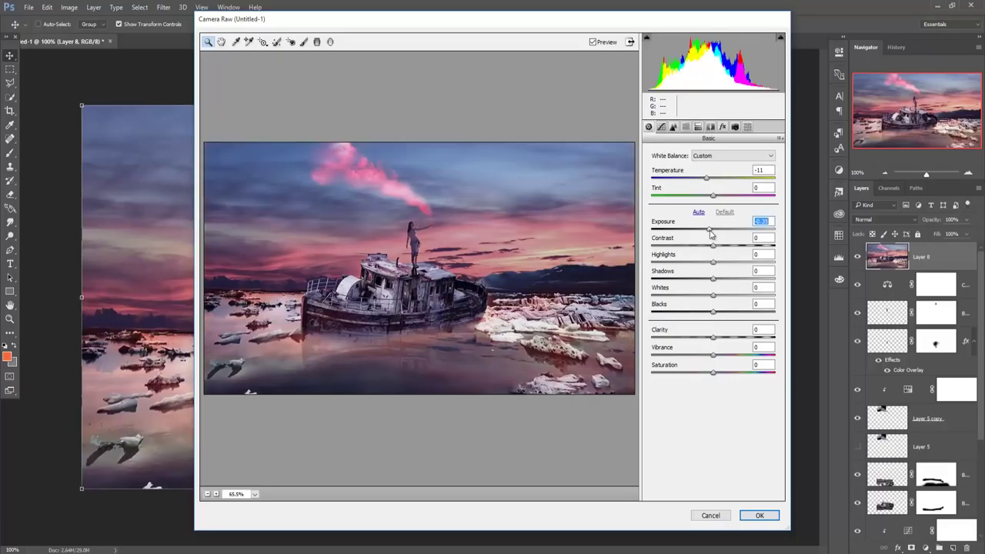
left_click(722, 127)
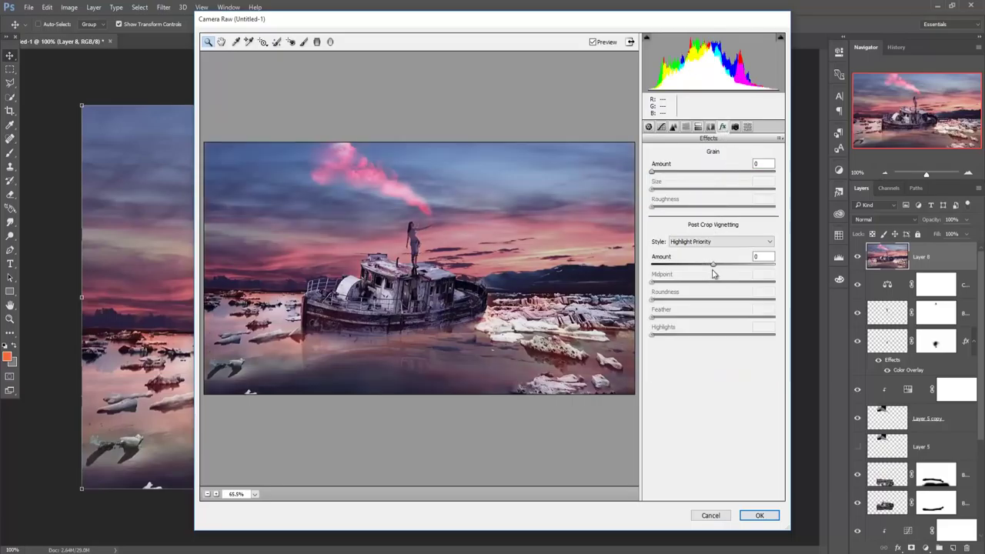
left_click_drag(714, 267, 706, 270)
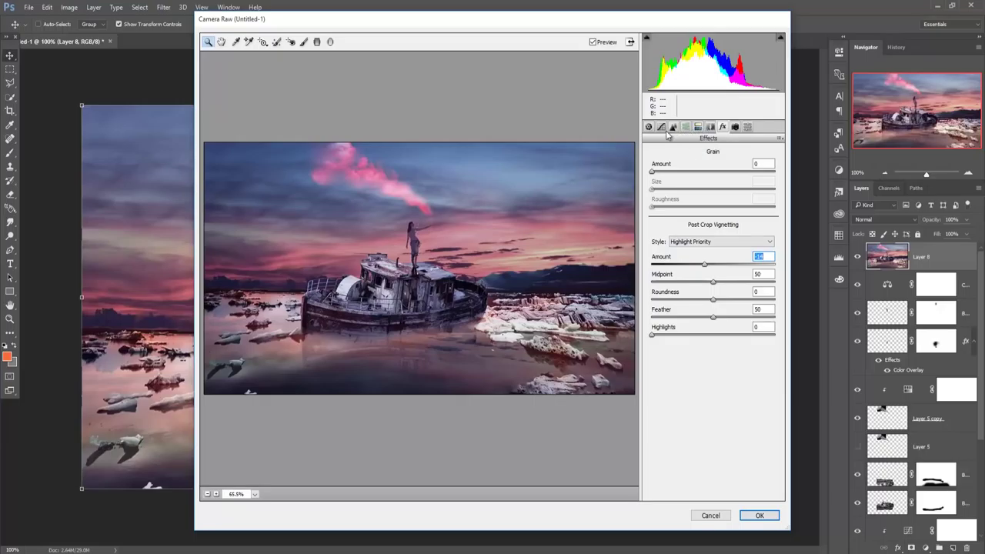
left_click(648, 127)
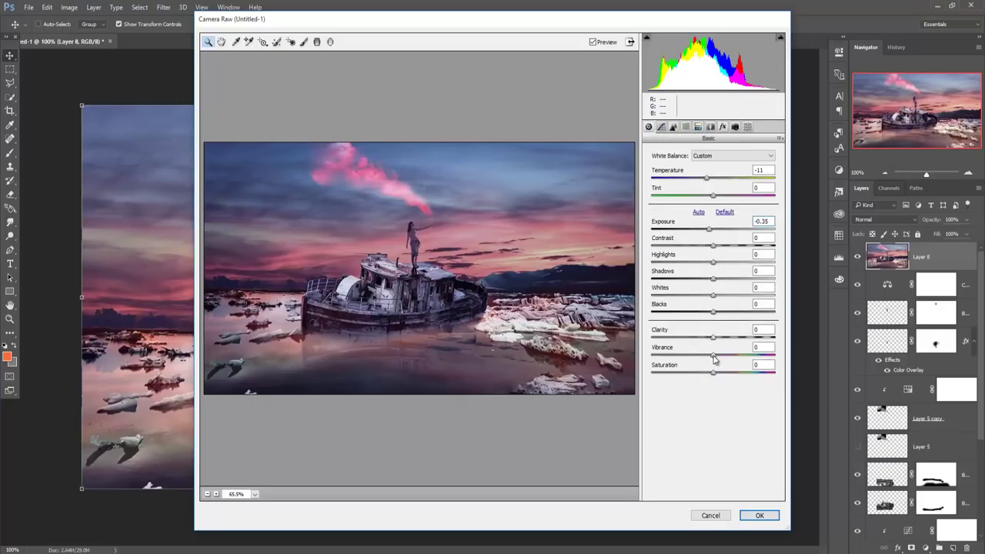
left_click_drag(713, 357, 703, 356)
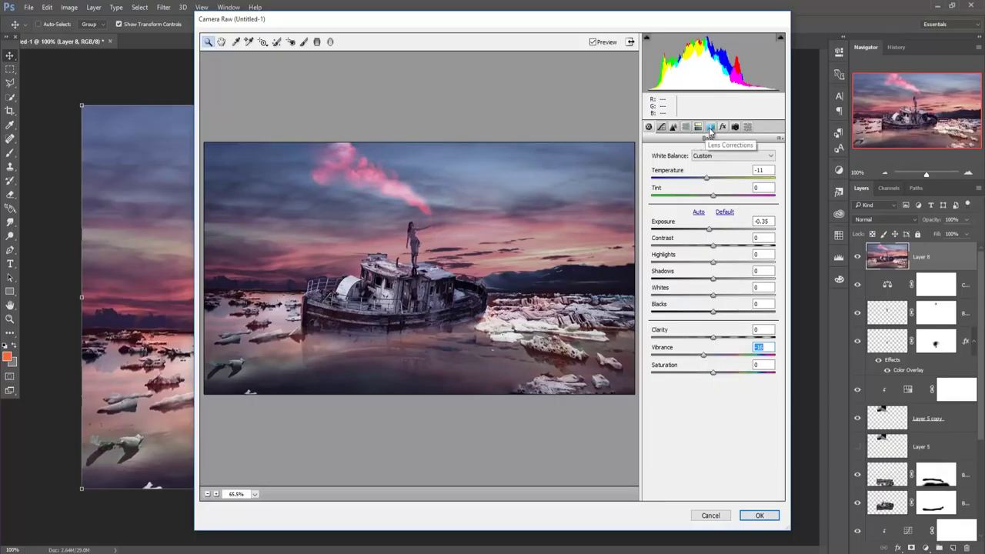
Step: Split-tone Layer 8 with cyan highlights and a shadow hue, then apply Camera Raw
left_click(698, 127)
left_click_drag(652, 169, 712, 174)
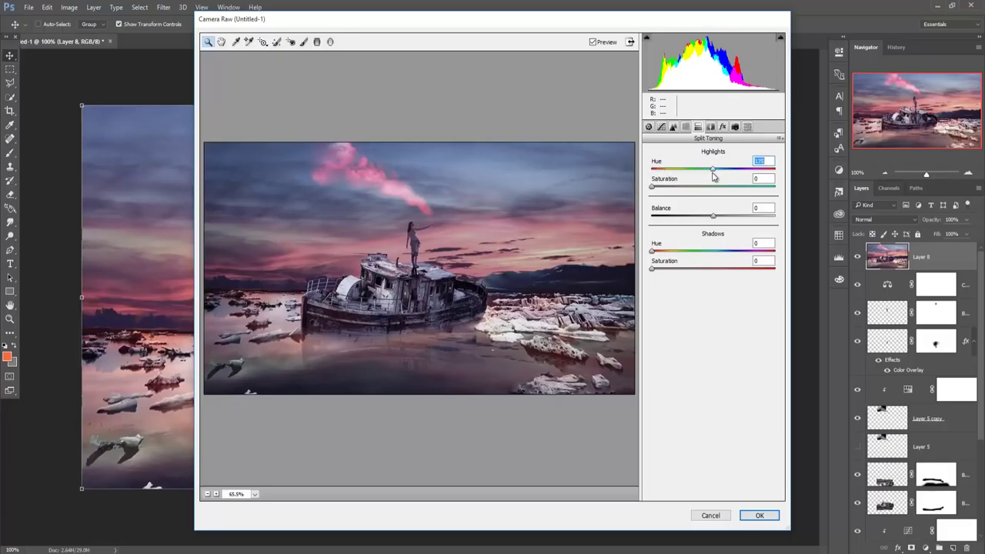
left_click_drag(653, 187, 662, 187)
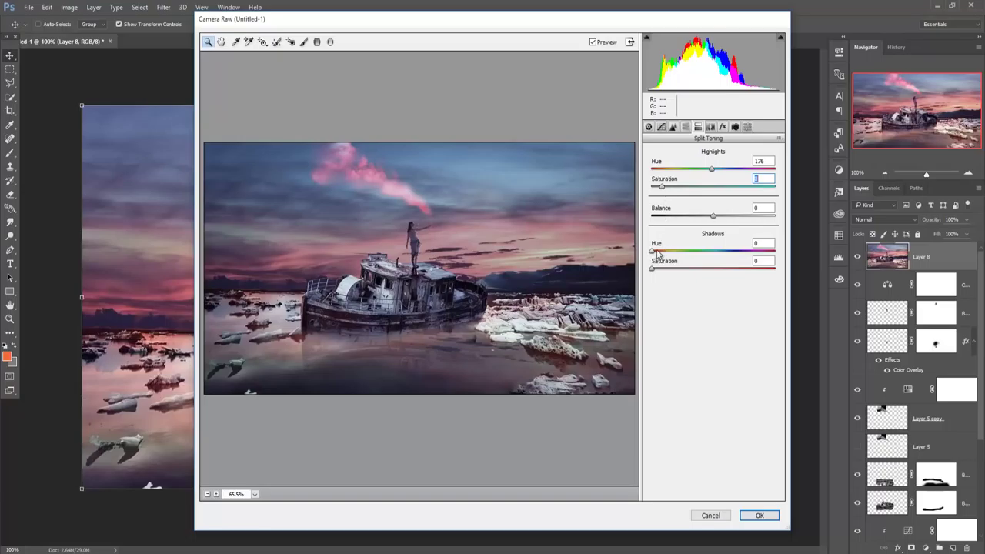
mouse_move(653, 251)
left_mouse_down()
mouse_move(681, 271)
mouse_move(653, 273)
mouse_move(651, 252)
left_mouse_up()
left_click(759, 514)
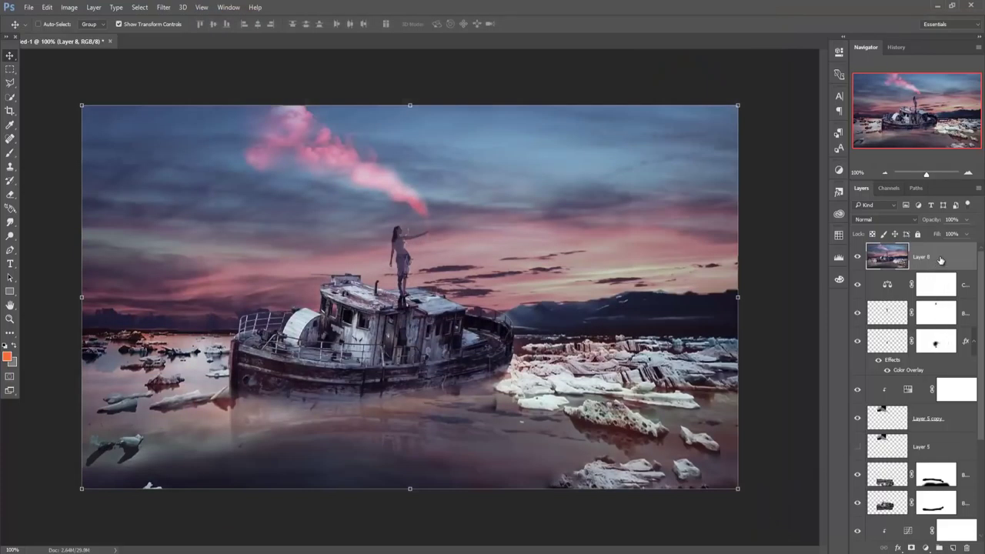
Step: Apply Color Efex Pro 4's Cross Processing at 36% strength to Layer 8
left_click(164, 7)
mouse_move(185, 231)
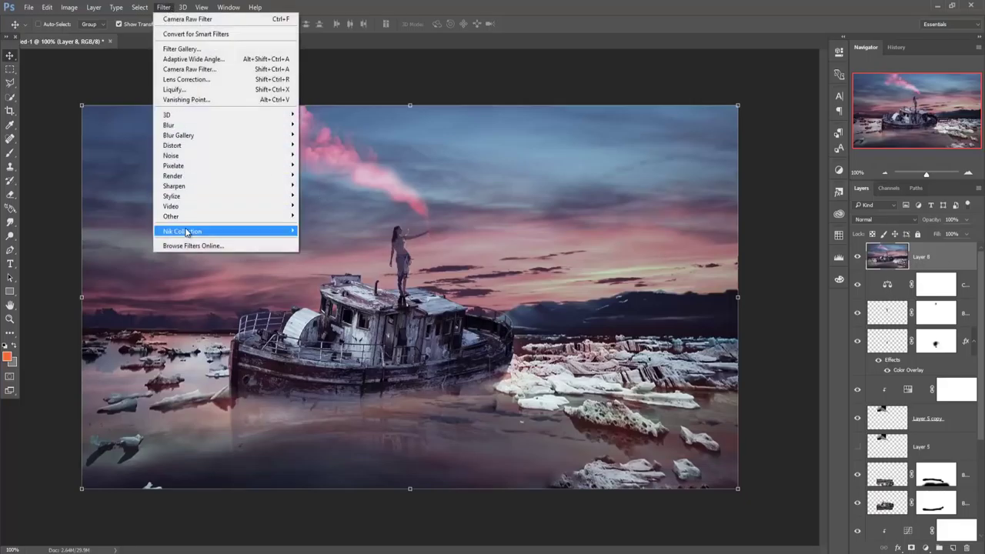
left_click(331, 241)
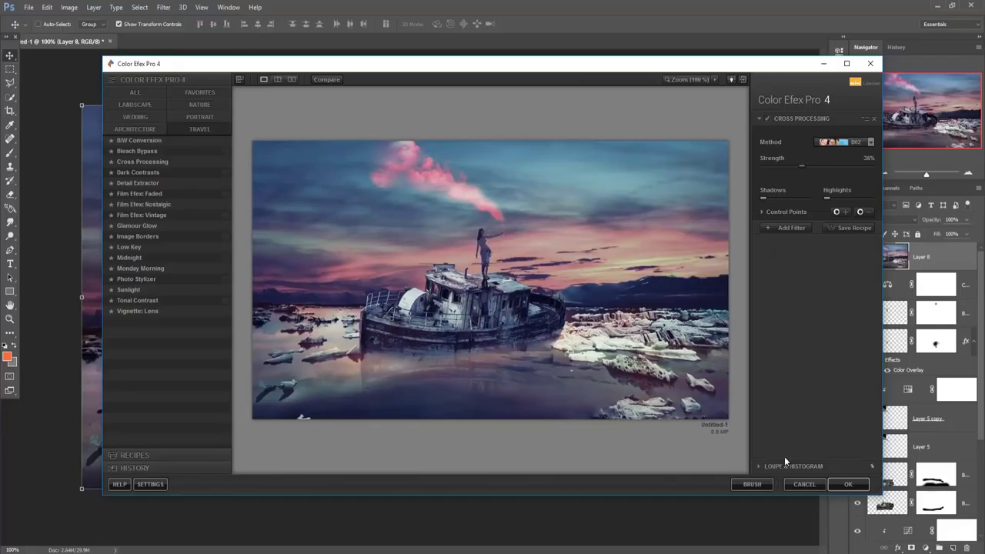
left_click(846, 483)
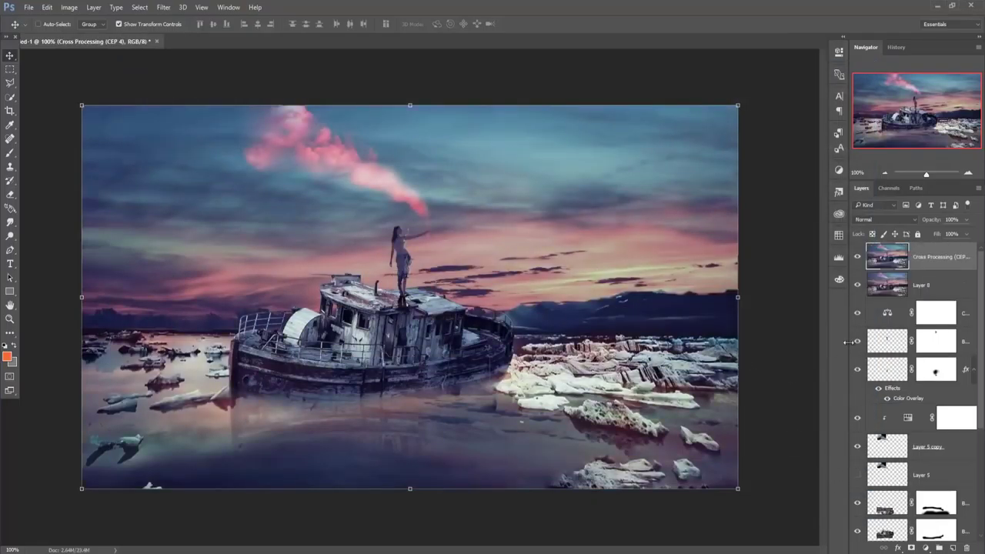
Step: Add a new Layer 9 filled with 50% Gray and blended in Soft Light
left_click(952, 547)
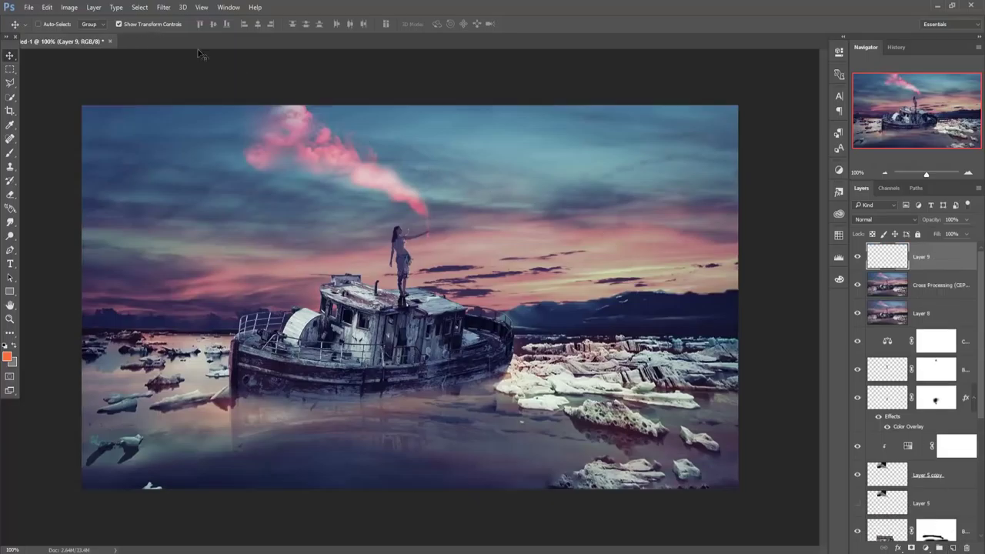
left_click(160, 9)
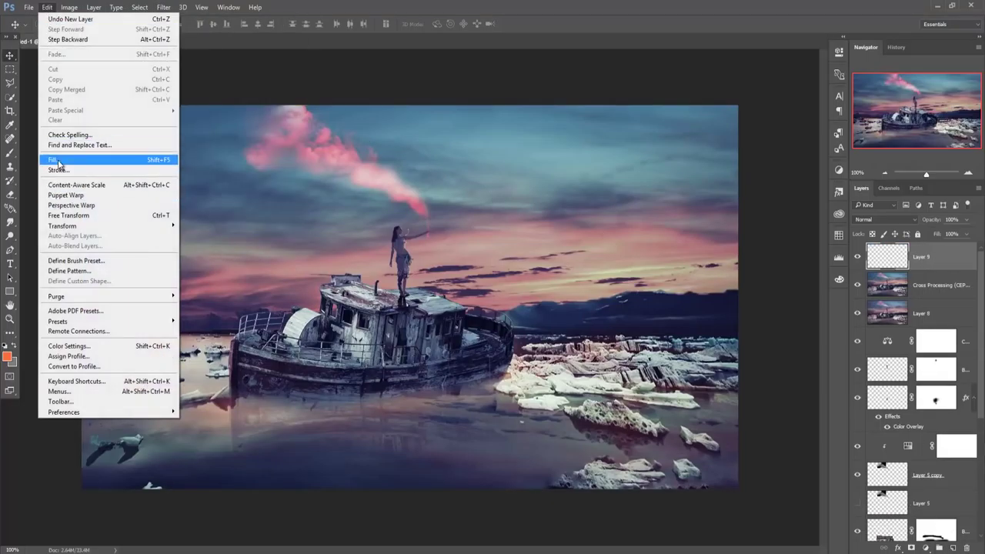
left_click(59, 160)
left_click(524, 165)
left_click(504, 229)
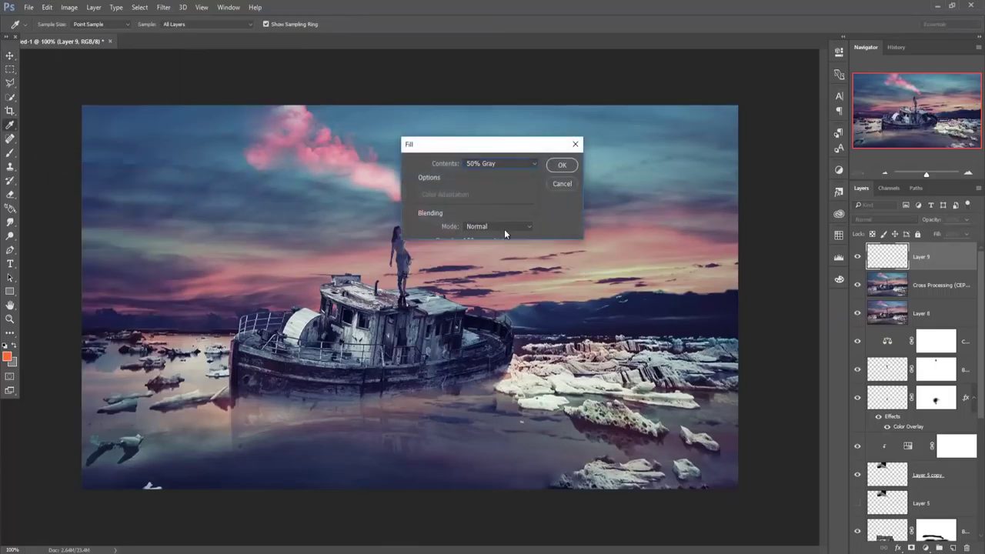
left_click(556, 168)
left_click(879, 220)
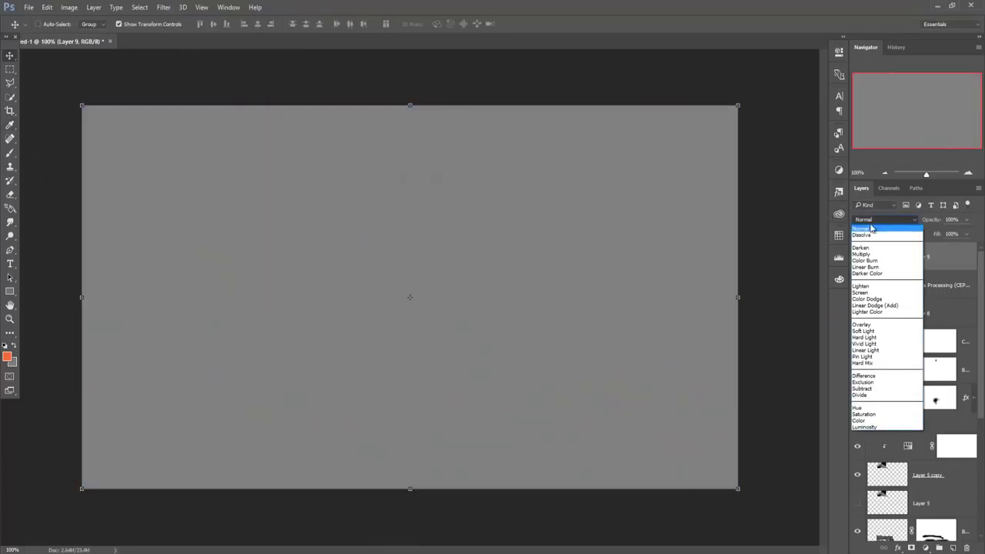
left_click(873, 331)
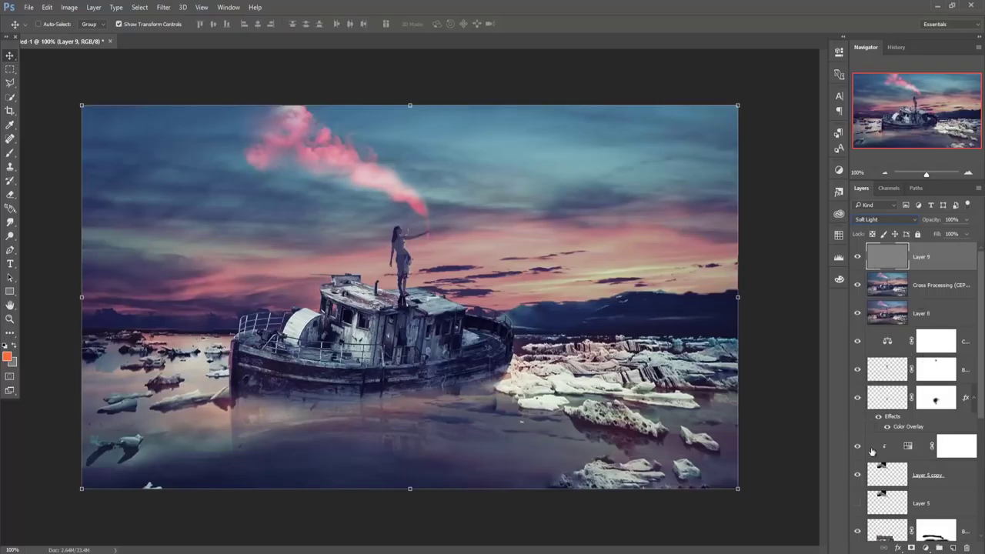
Step: Add a Photo Filter adjustment layer using Warming Filter (85) at 25% density
left_click(925, 547)
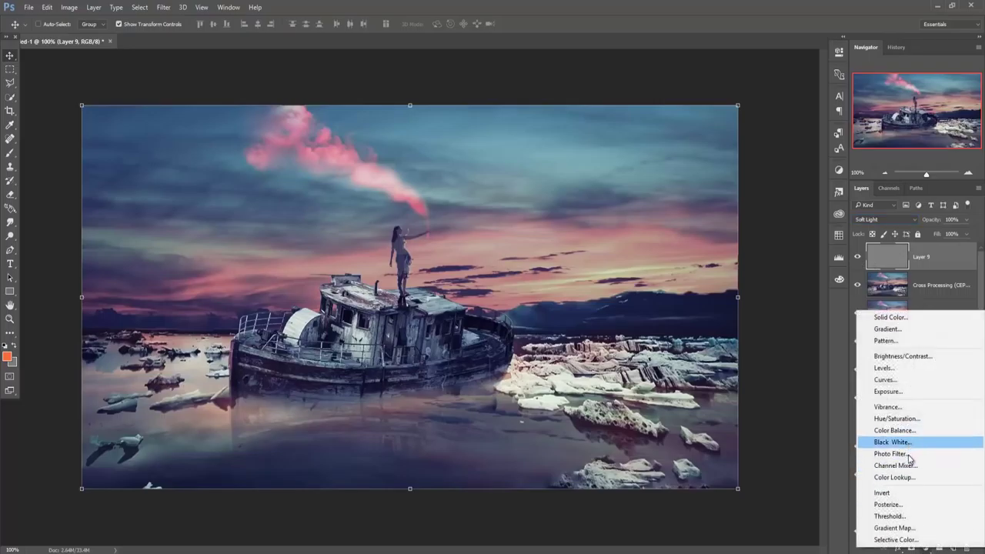
left_click(897, 454)
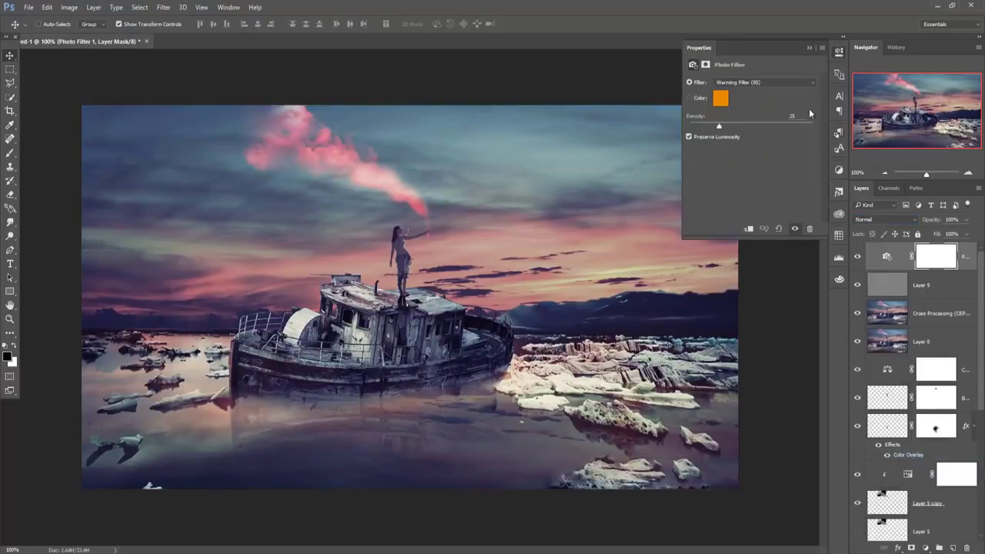
left_click(809, 48)
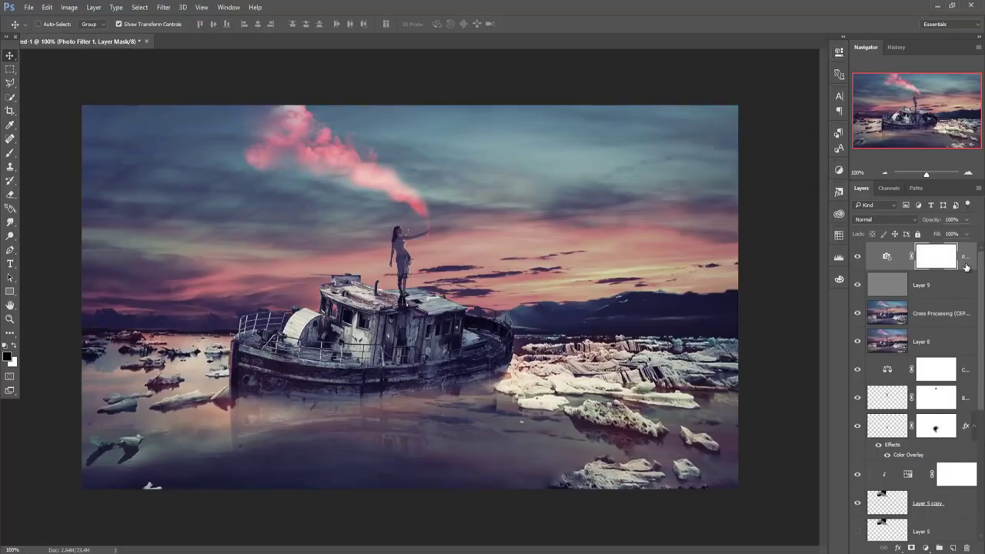
key("ctrl+2")
left_click(935, 322)
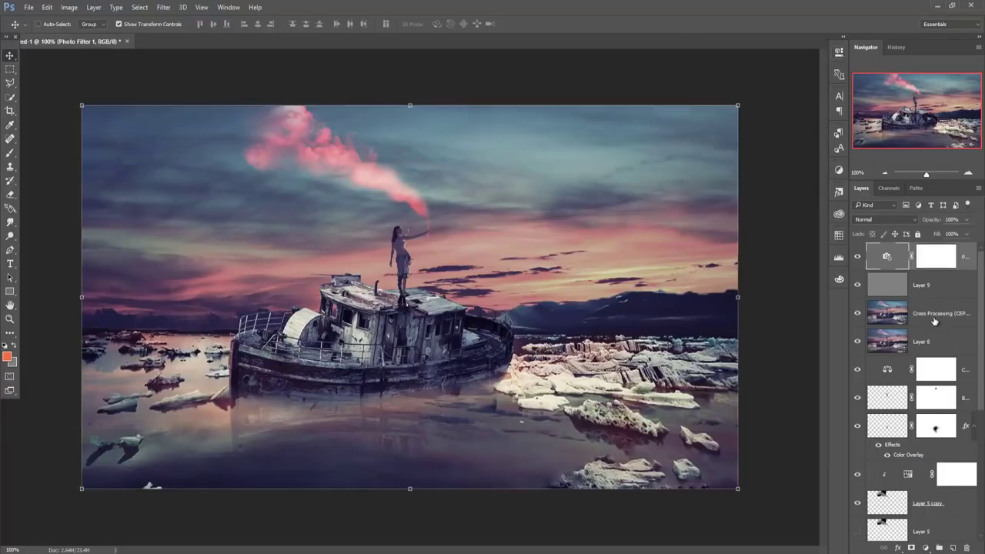
left_click(952, 548)
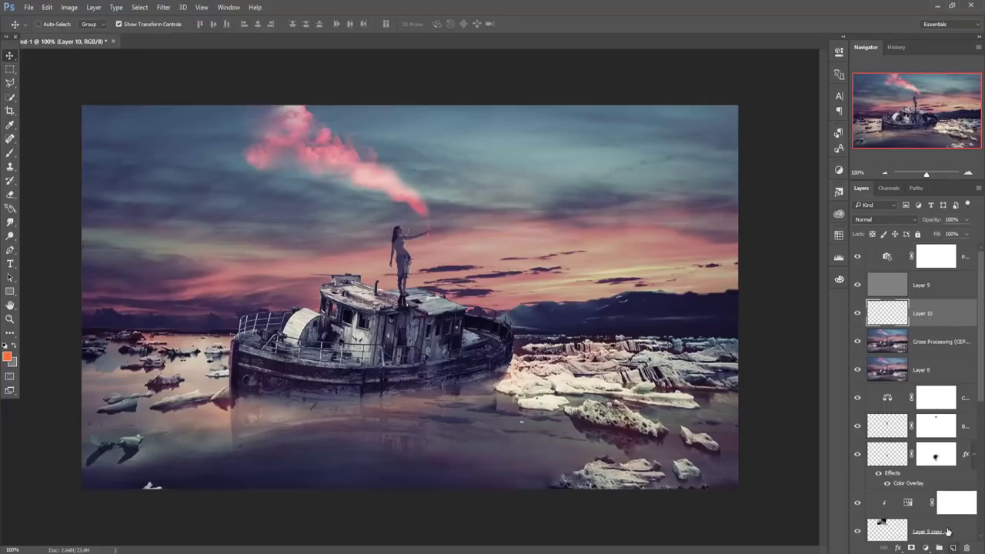
left_click(10, 153)
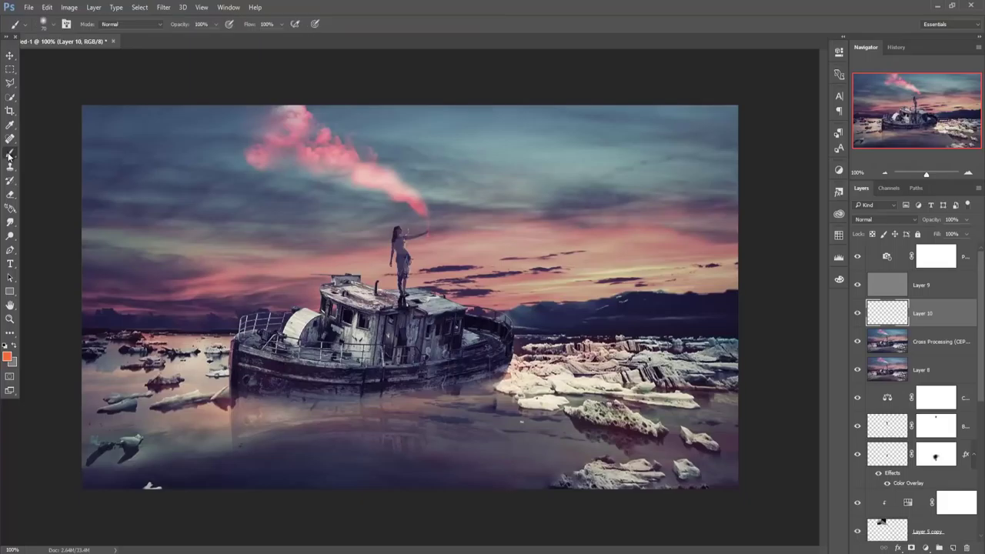
left_click(12, 347)
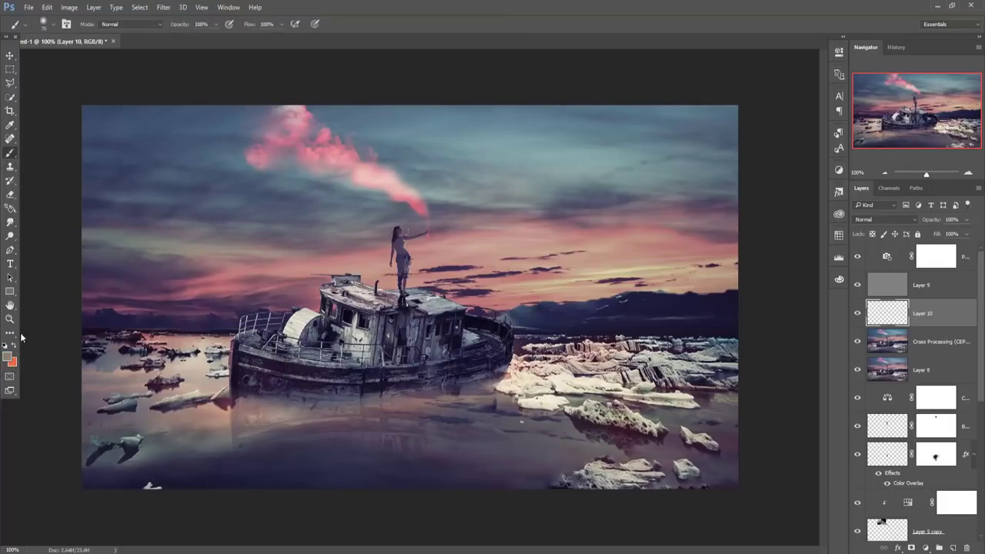
left_click(215, 26)
left_click(318, 327)
left_click_drag(306, 317, 301, 325)
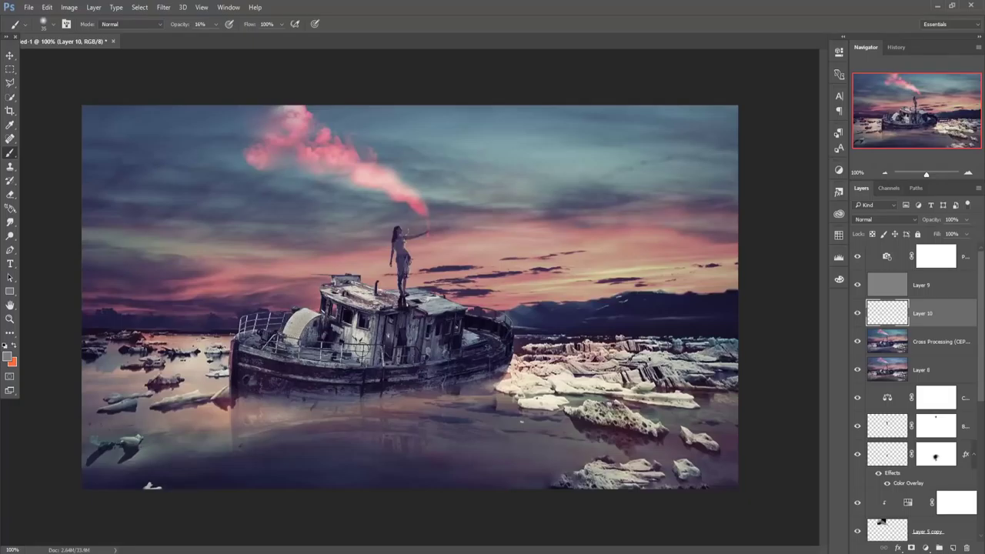
mouse_move(304, 329)
left_mouse_down()
mouse_move(362, 351)
mouse_move(362, 294)
mouse_move(385, 354)
mouse_move(248, 343)
mouse_move(383, 355)
mouse_move(502, 342)
mouse_move(461, 328)
mouse_move(421, 348)
mouse_move(533, 341)
left_mouse_up()
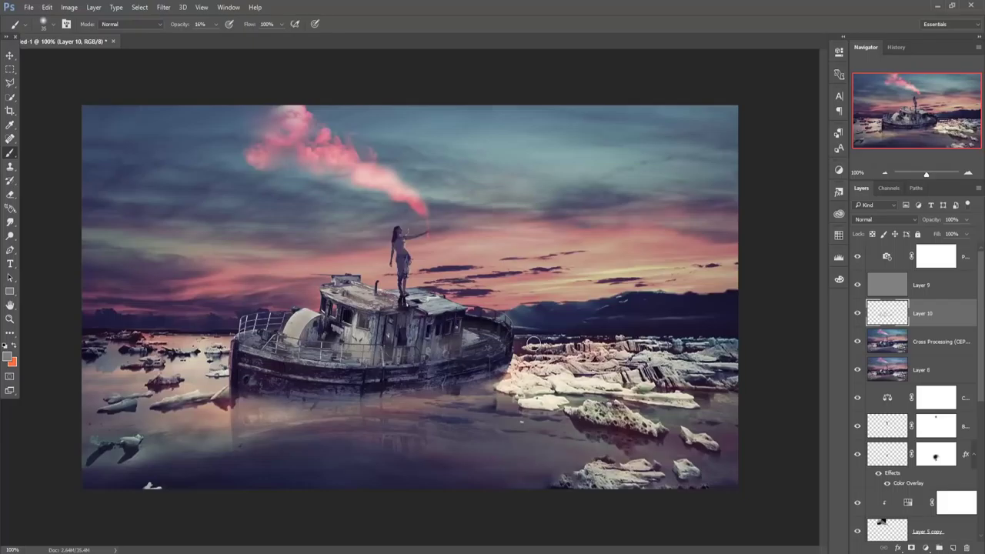
left_click_drag(533, 341, 585, 382)
key("Delete")
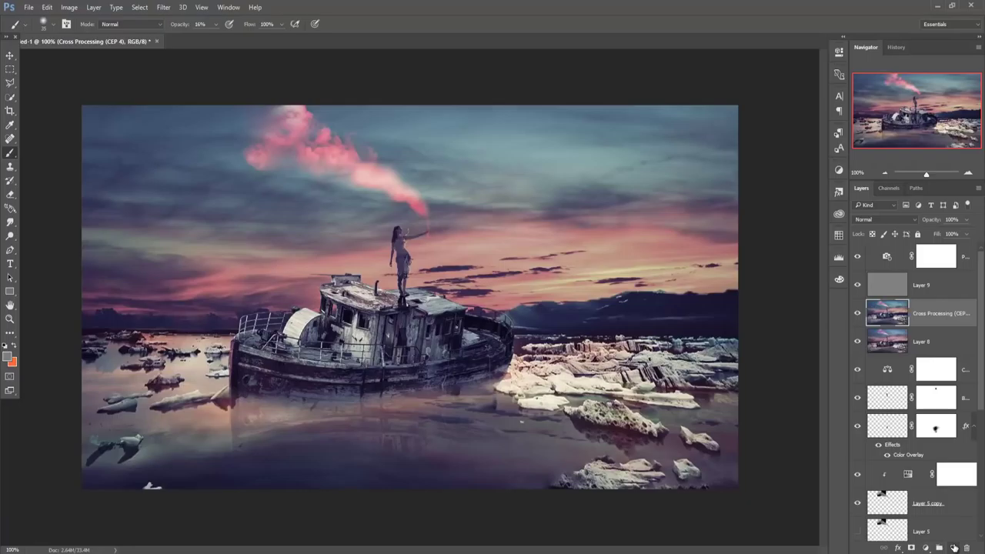
Step: Create a 50% grey Layer 10 above Cross Processing in Overlay mode
key("ctrl+z")
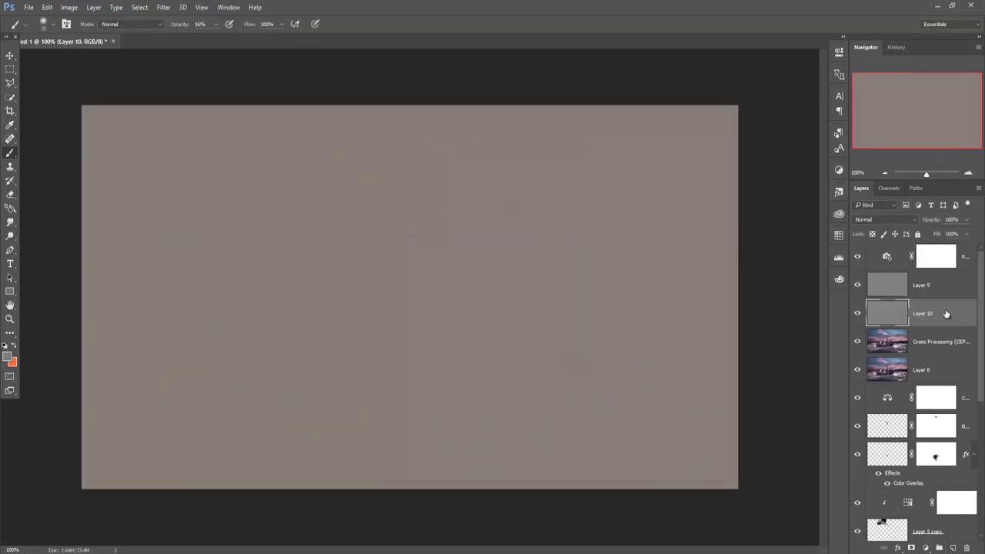
left_click(903, 220)
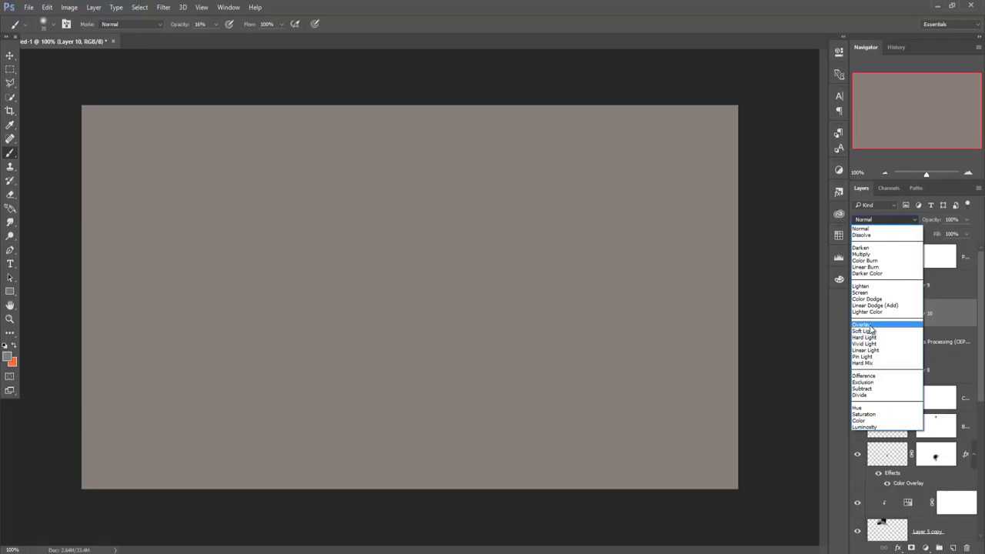
left_click(864, 325)
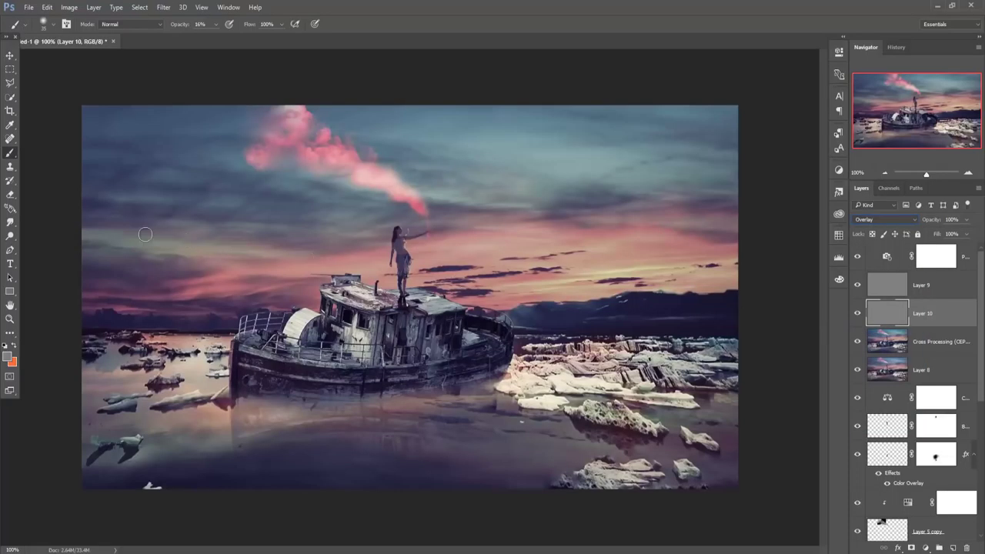
Step: Dodge the boat's cabin, door and hull on Layer 10 at Midtones, 40%
left_click(11, 237)
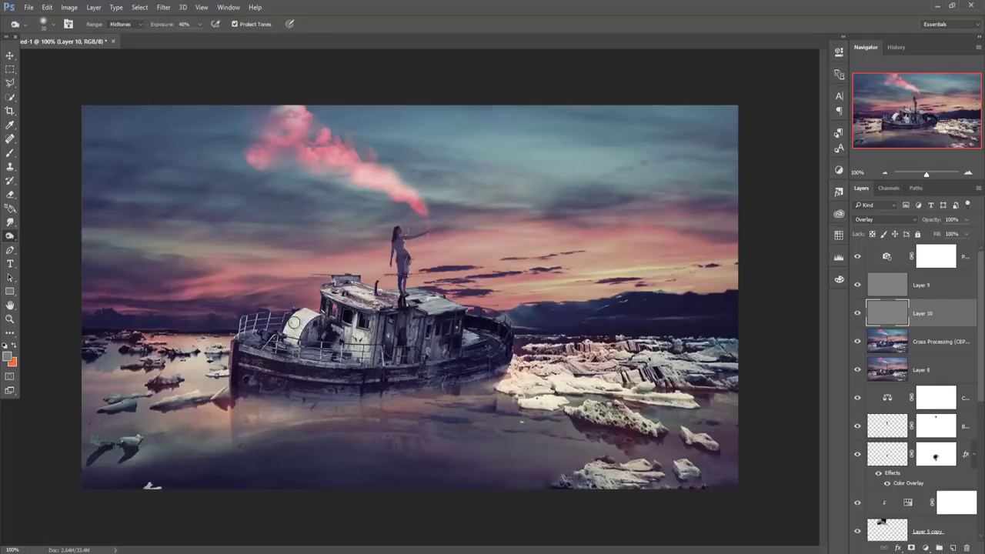
left_click_drag(300, 320, 356, 312)
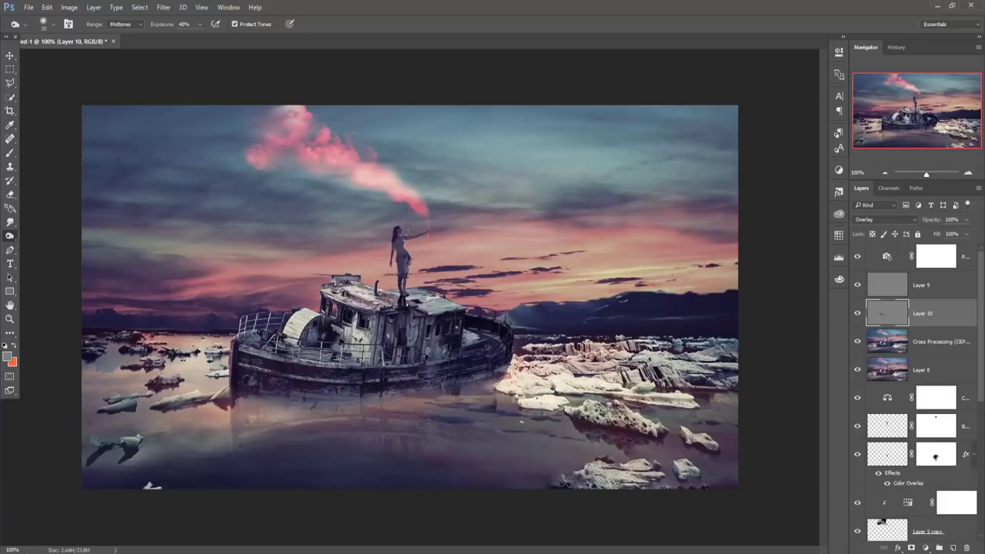
left_click_drag(361, 346, 371, 325)
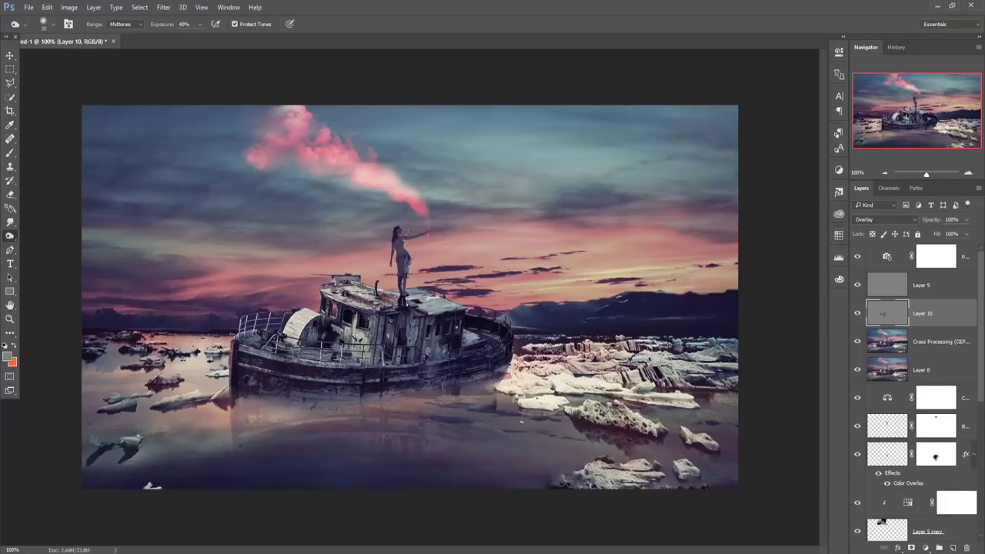
mouse_move(366, 296)
left_mouse_down()
mouse_move(430, 302)
mouse_move(478, 337)
mouse_move(451, 353)
mouse_move(300, 347)
mouse_move(350, 358)
mouse_move(361, 355)
mouse_move(247, 337)
mouse_move(350, 356)
mouse_move(317, 330)
mouse_move(321, 302)
mouse_move(340, 334)
mouse_move(356, 338)
mouse_move(318, 358)
left_mouse_up()
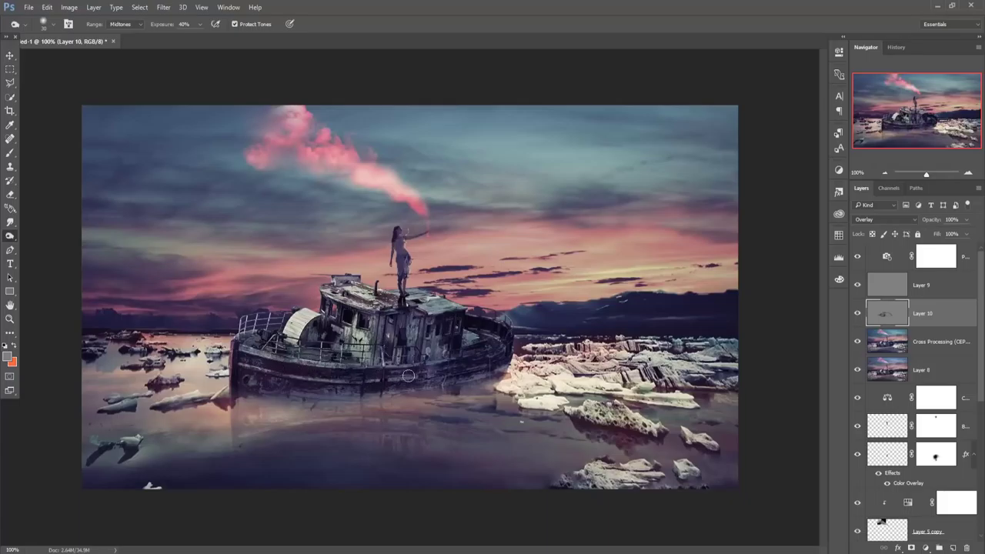
left_click_drag(408, 376, 493, 362)
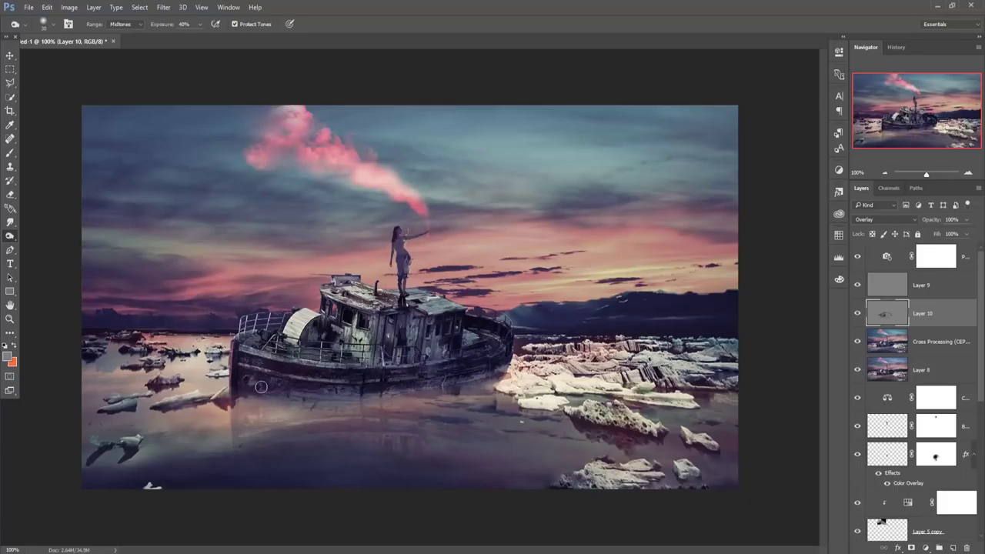
mouse_move(323, 390)
left_mouse_down()
mouse_move(443, 389)
mouse_move(491, 372)
mouse_move(419, 390)
mouse_move(245, 389)
left_mouse_up()
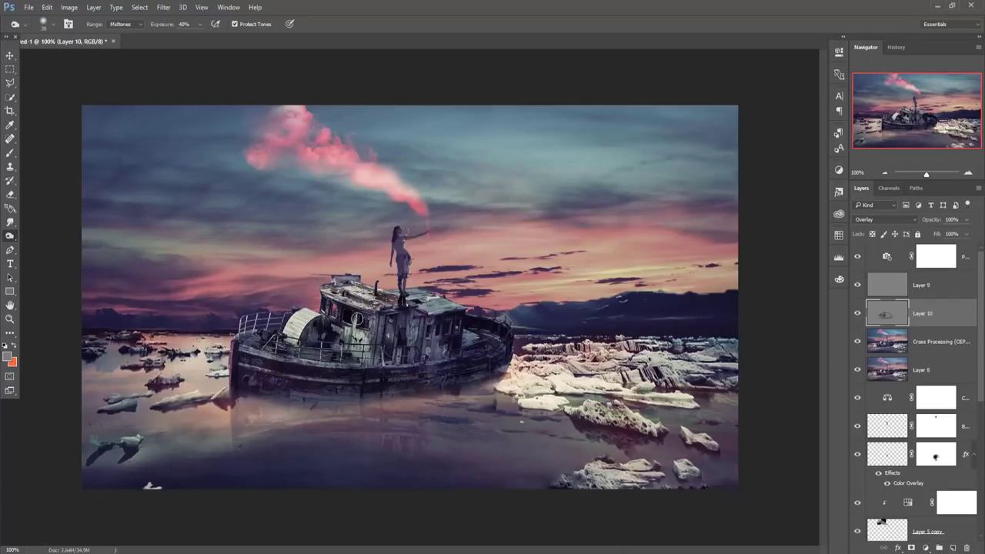
left_click(9, 58)
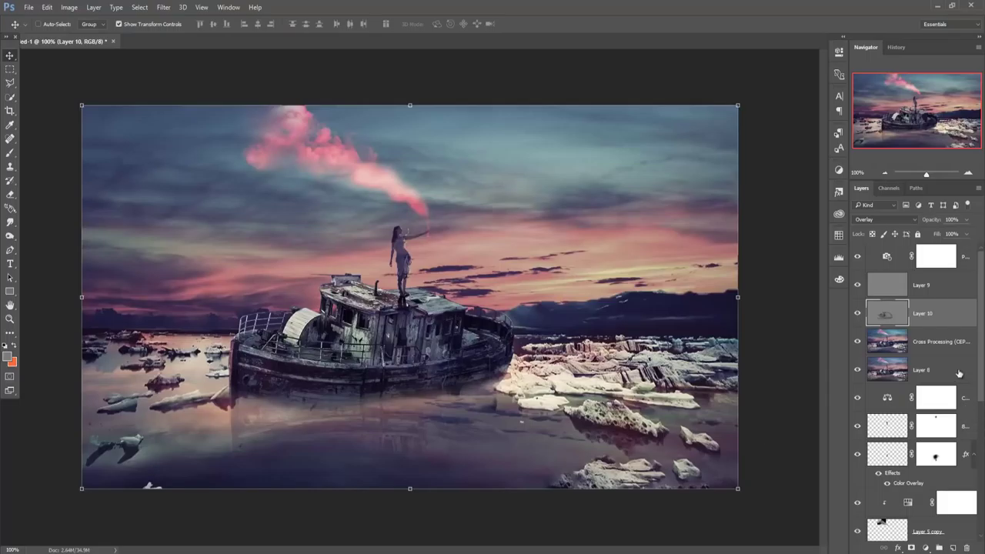
left_click(967, 258)
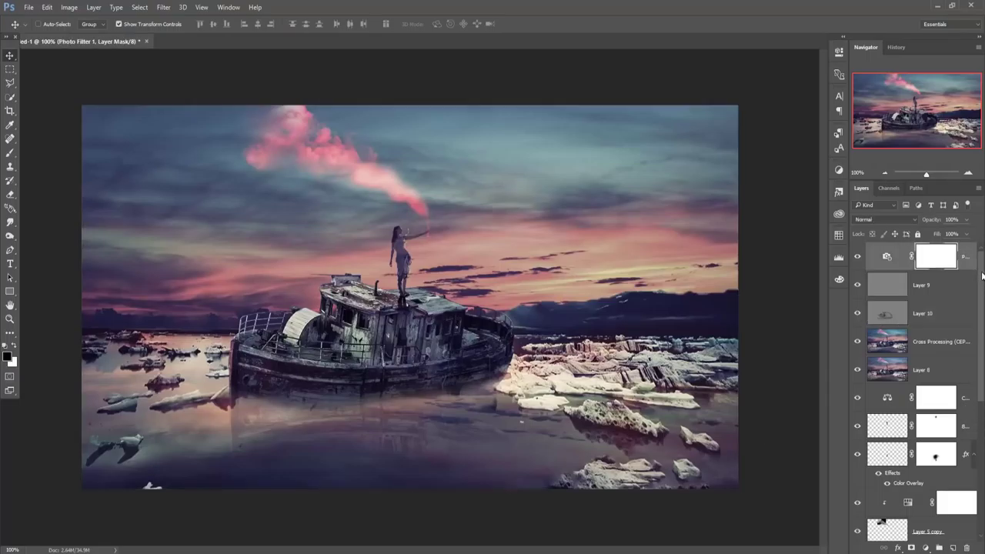